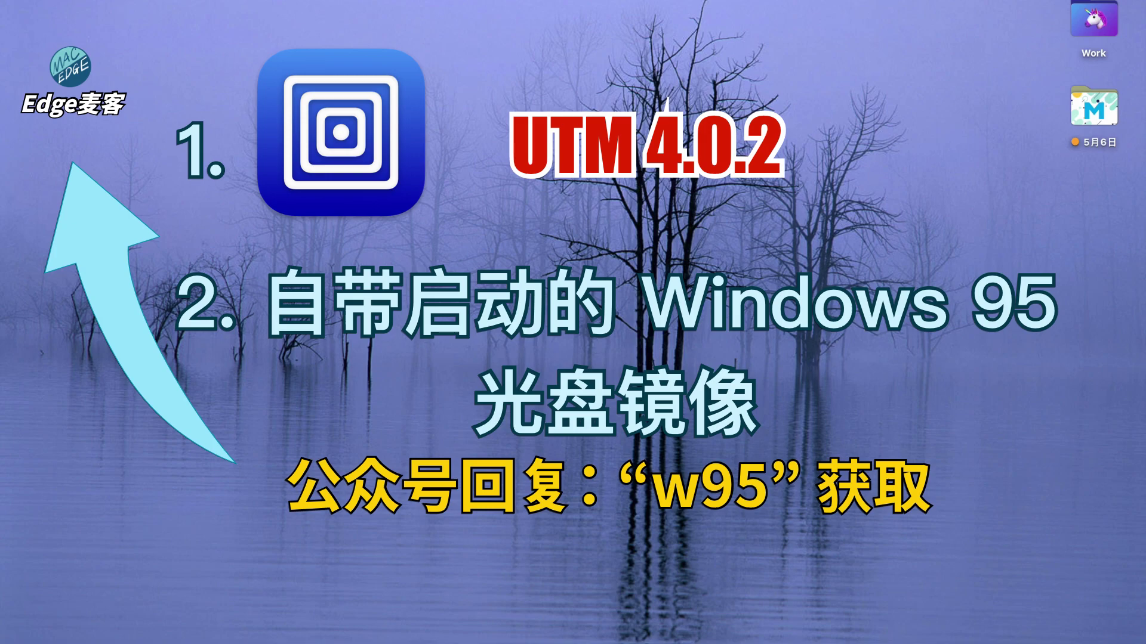
Step: Open UTM and start creating an emulated virtual machine for an operating system of type Other (其它)
{"action": "key", "text": "super+space"}
{"action": "type", "text": "utm"}
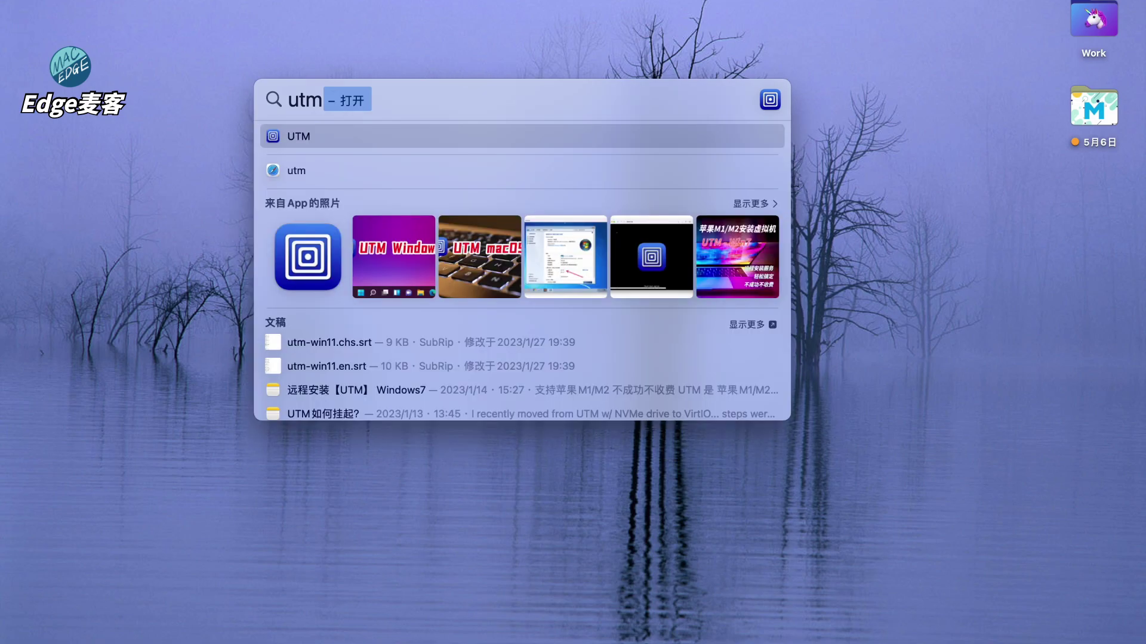
{"action": "key", "text": "Return"}
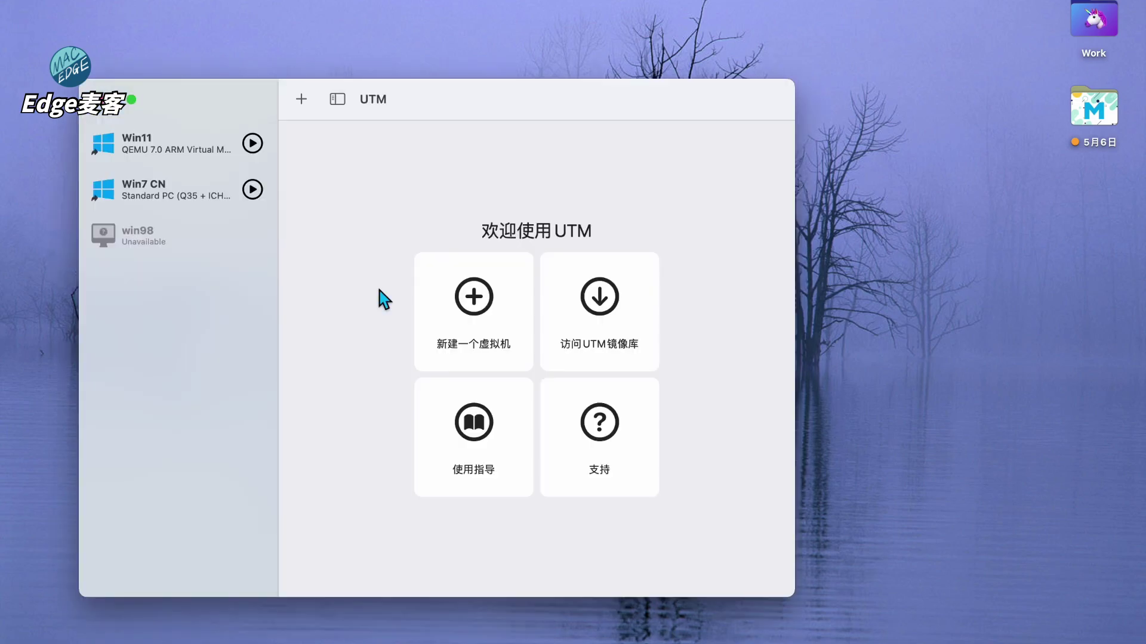
{"action": "left_click", "coordinate": [303, 99]}
{"action": "left_click", "coordinate": [396, 317]}
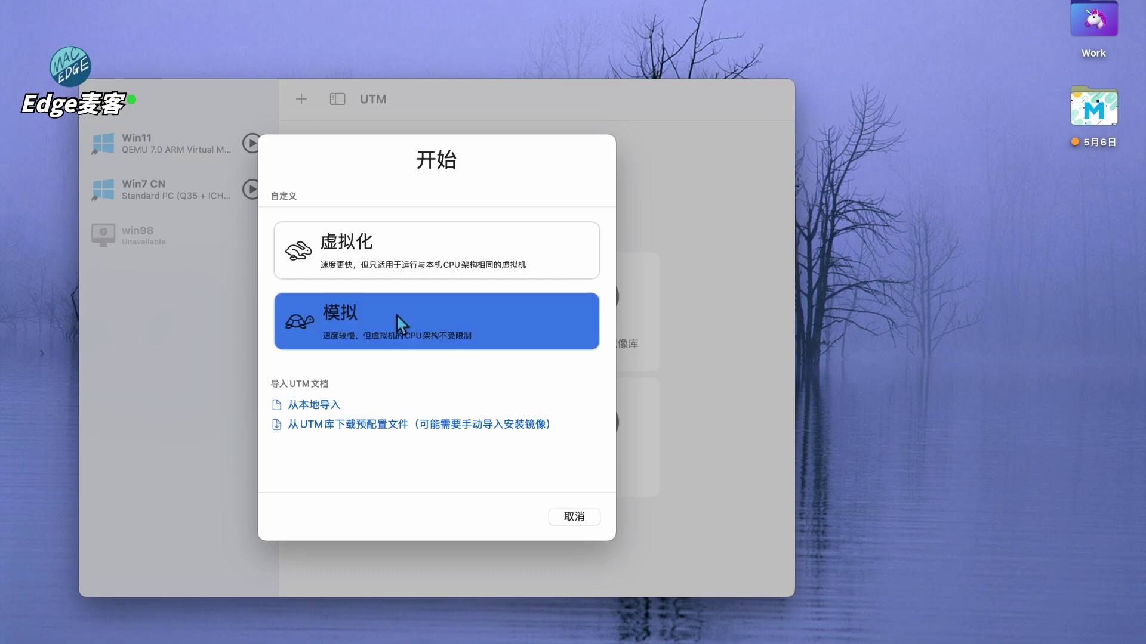
{"action": "left_click", "coordinate": [402, 397]}
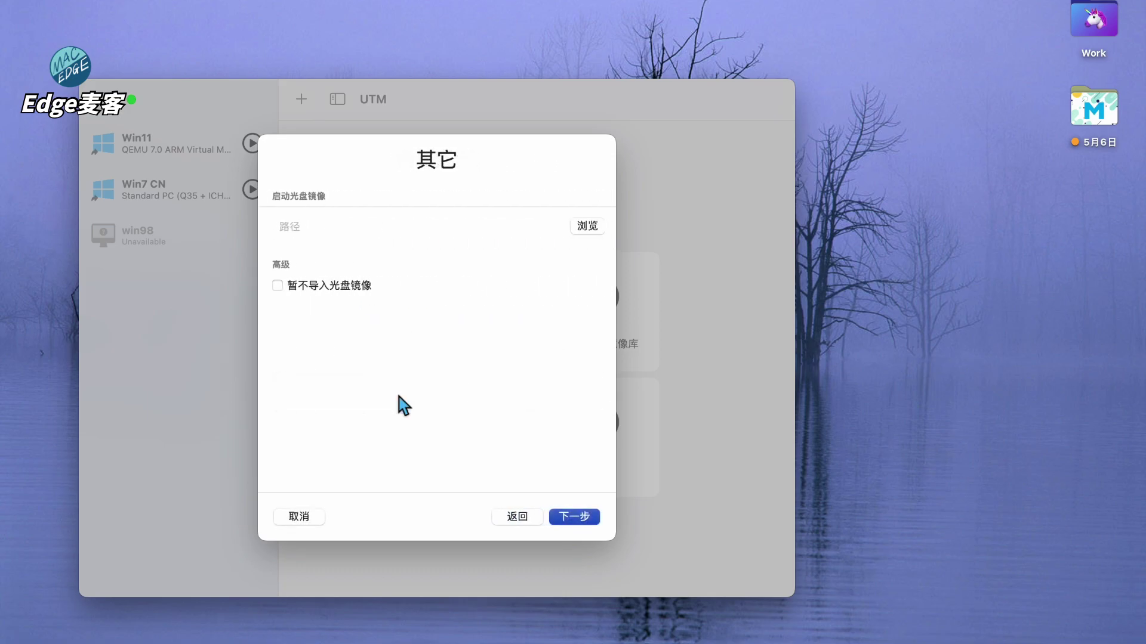
Step: Choose win95_cn_all(jb51.net).iso from the downloads folder as the boot CD image and continue to the hardware settings
{"action": "left_click", "coordinate": [583, 231]}
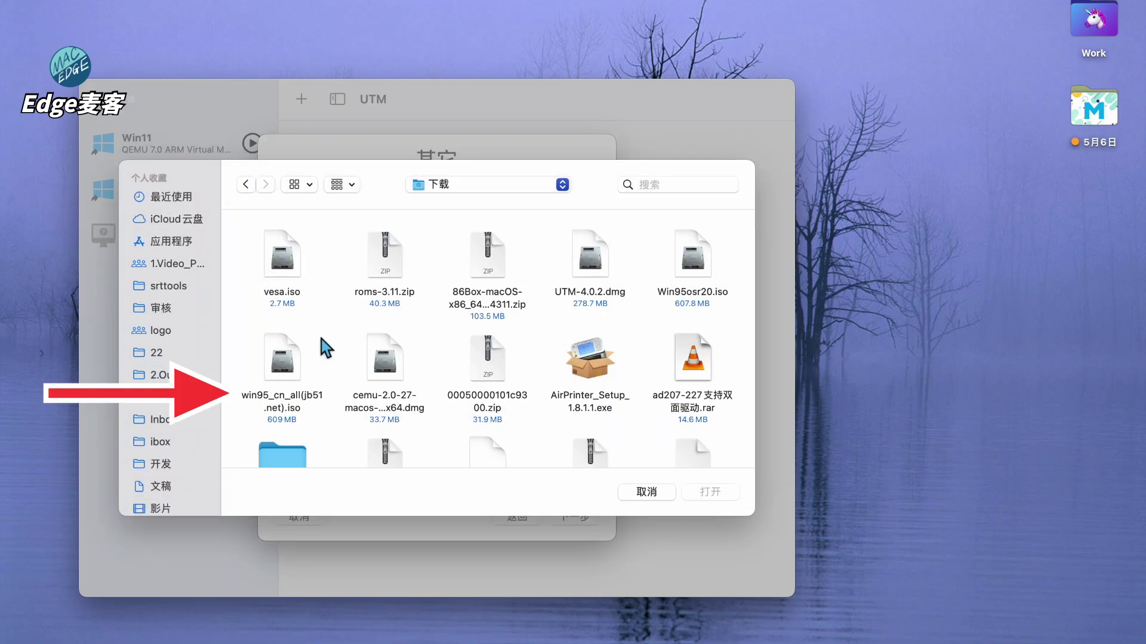
{"action": "left_click", "coordinate": [282, 358]}
{"action": "left_click", "coordinate": [716, 492]}
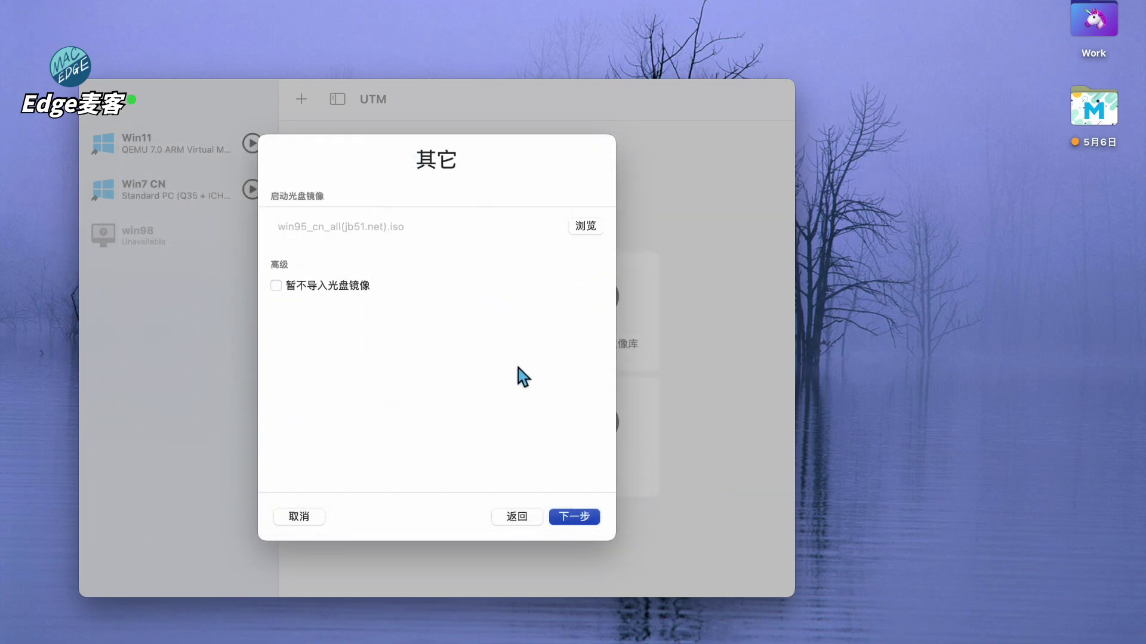
{"action": "left_click", "coordinate": [574, 519]}
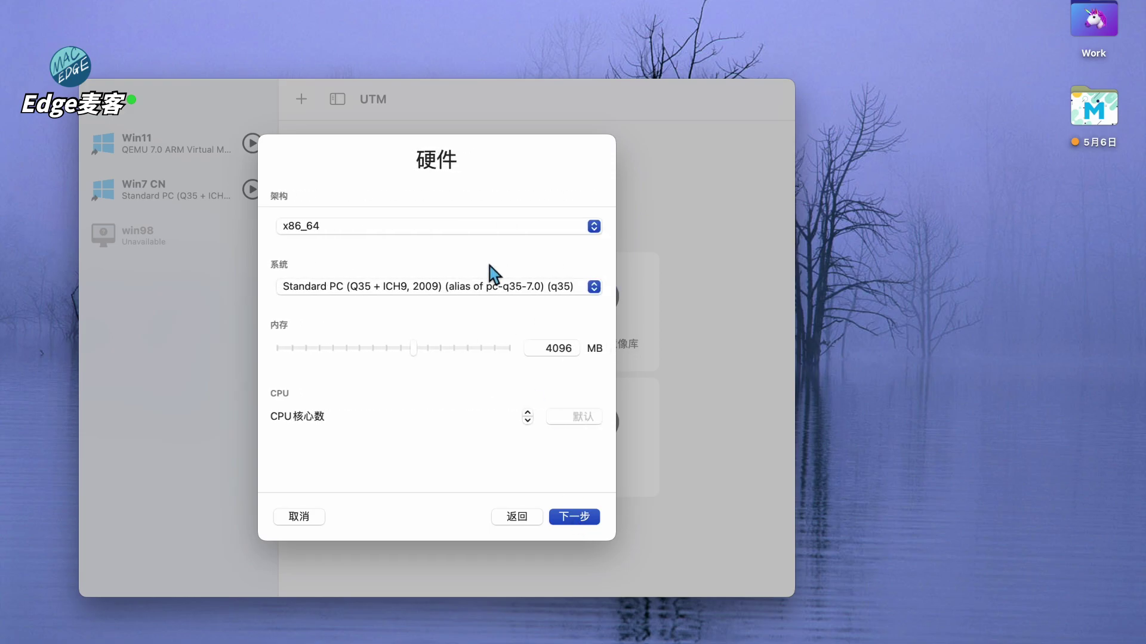
Step: Set the architecture to i386 (x86) and the system to Standard PC (i440FX + PIIX, 1996) (alias of pc-i440fx-7.0) (pc)
{"action": "left_click", "coordinate": [441, 227]}
{"action": "scroll", "coordinate": [442, 227], "scroll_direction": "up", "scroll_amount": 5}
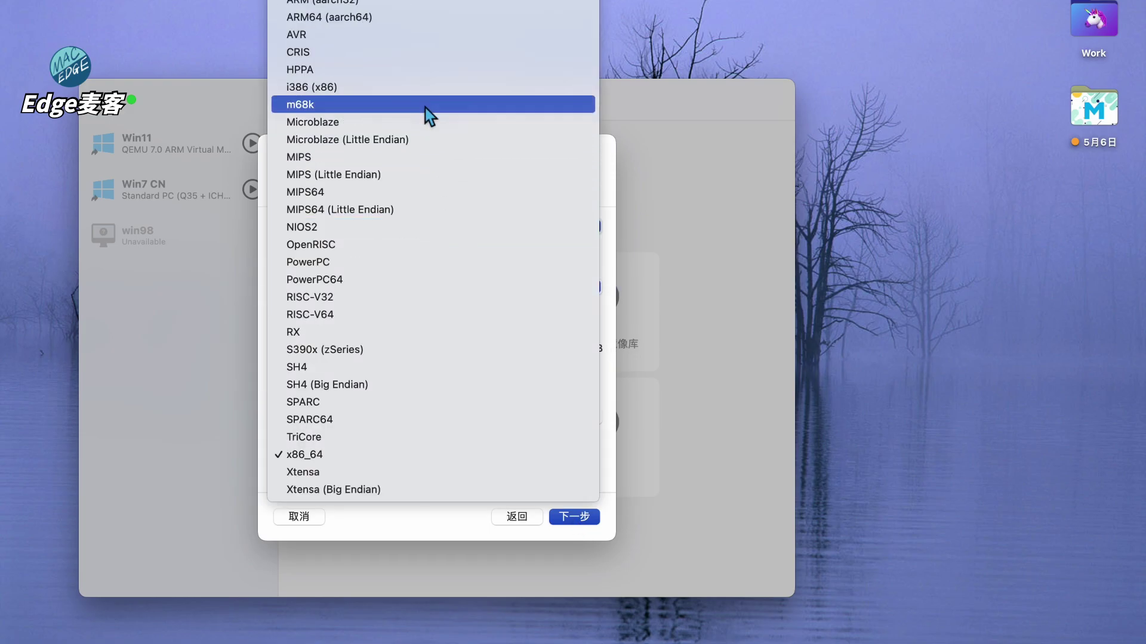
{"action": "left_click", "coordinate": [408, 86]}
{"action": "left_click", "coordinate": [367, 293]}
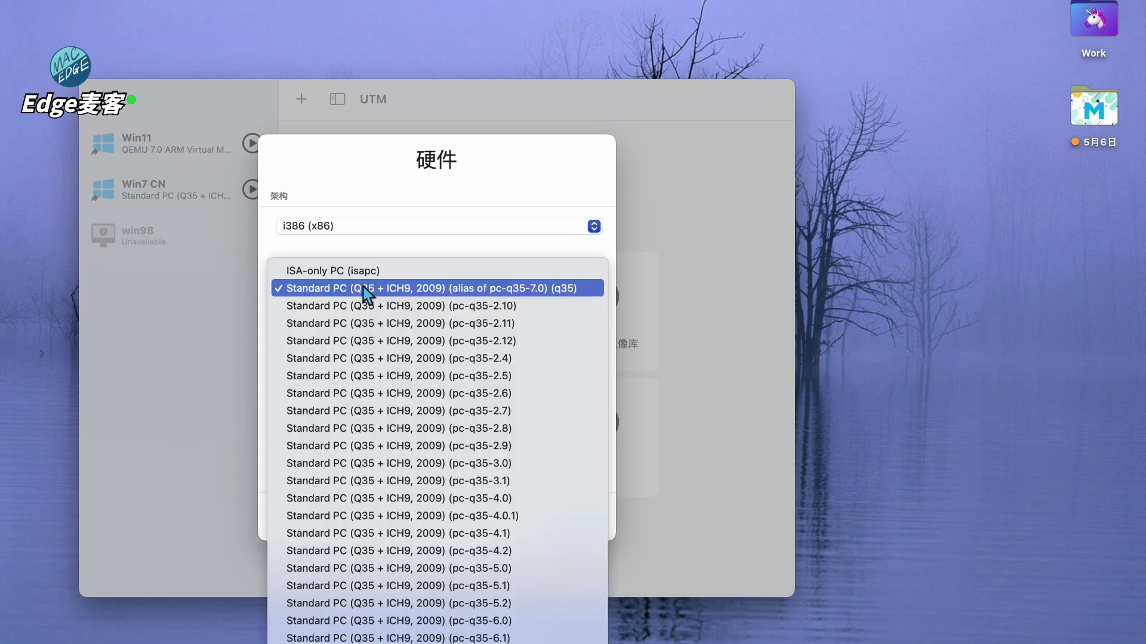
{"action": "scroll", "coordinate": [420, 371], "scroll_direction": "down", "scroll_amount": 10}
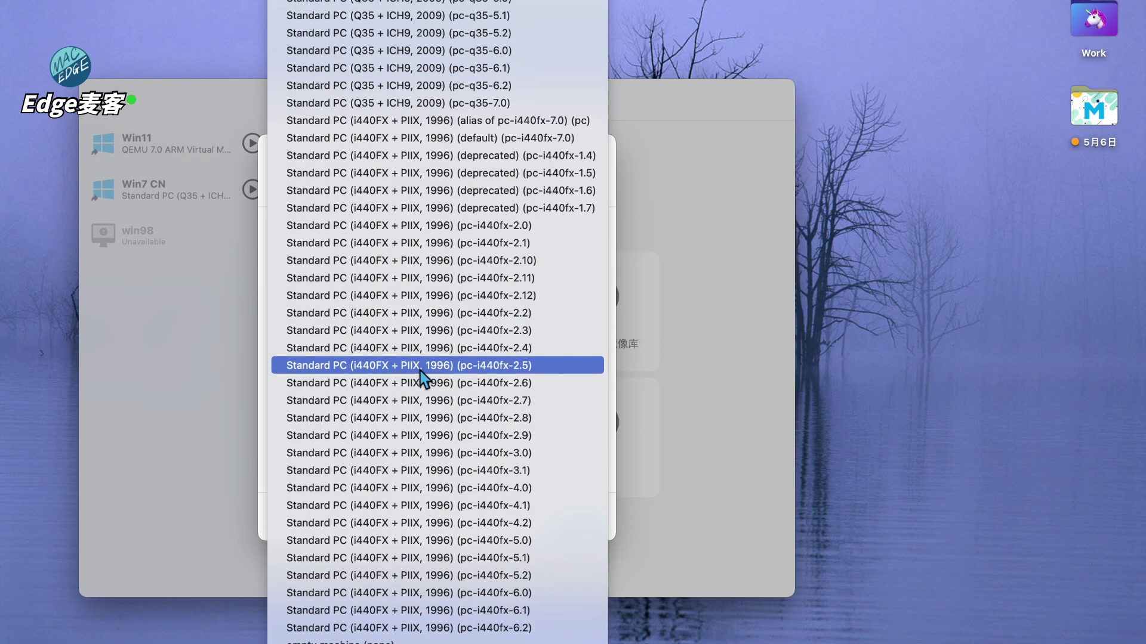
{"action": "left_click", "coordinate": [543, 142]}
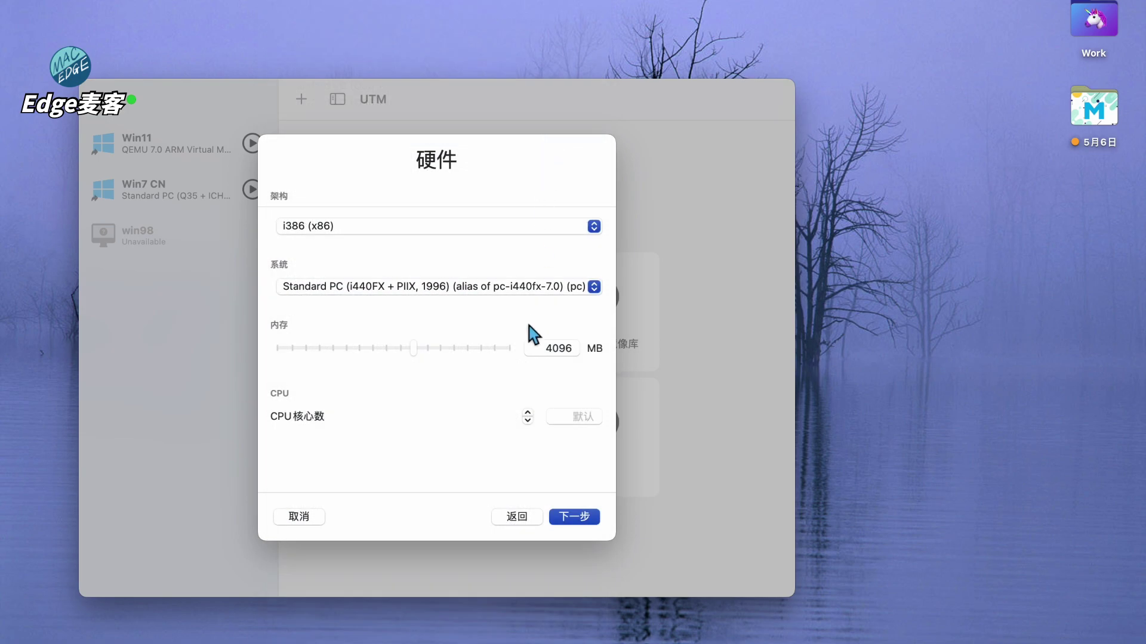
Step: Set the memory to 32 MB and the CPU core count to 1, and continue to the storage settings
{"action": "double_click", "coordinate": [555, 350]}
{"action": "type", "text": "32"}
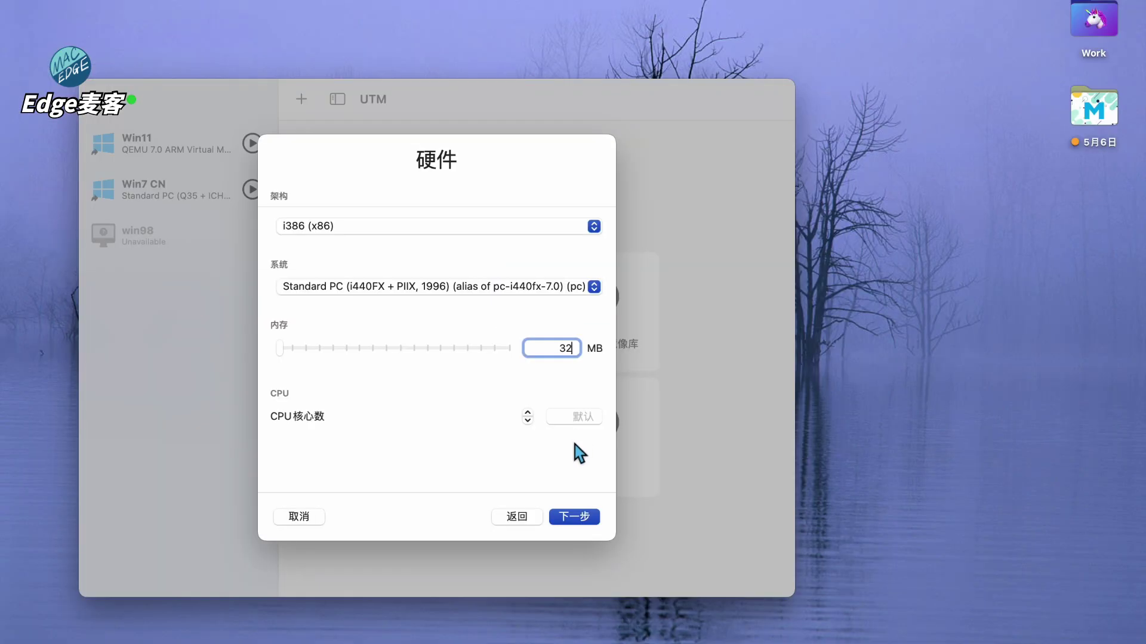
{"action": "left_click", "coordinate": [584, 417]}
{"action": "type", "text": "1"}
{"action": "left_click", "coordinate": [575, 516]}
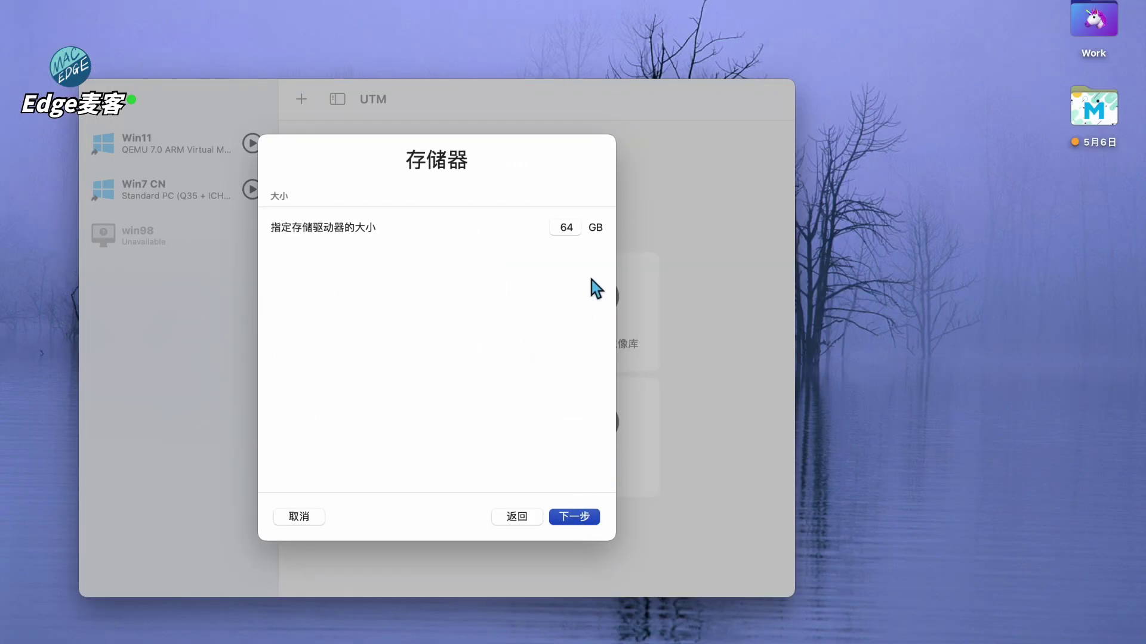
Step: Set the storage size to about 4 GB without a shared directory, and save the virtual machine under the name win95
{"action": "left_click", "coordinate": [576, 517]}
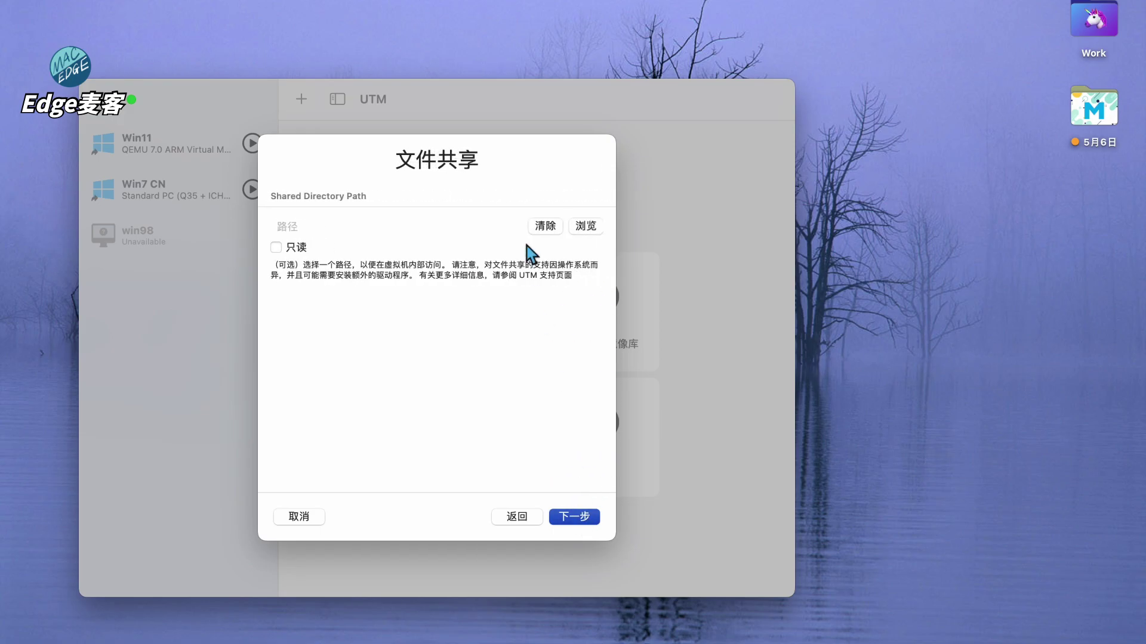
{"action": "left_click", "coordinate": [580, 517]}
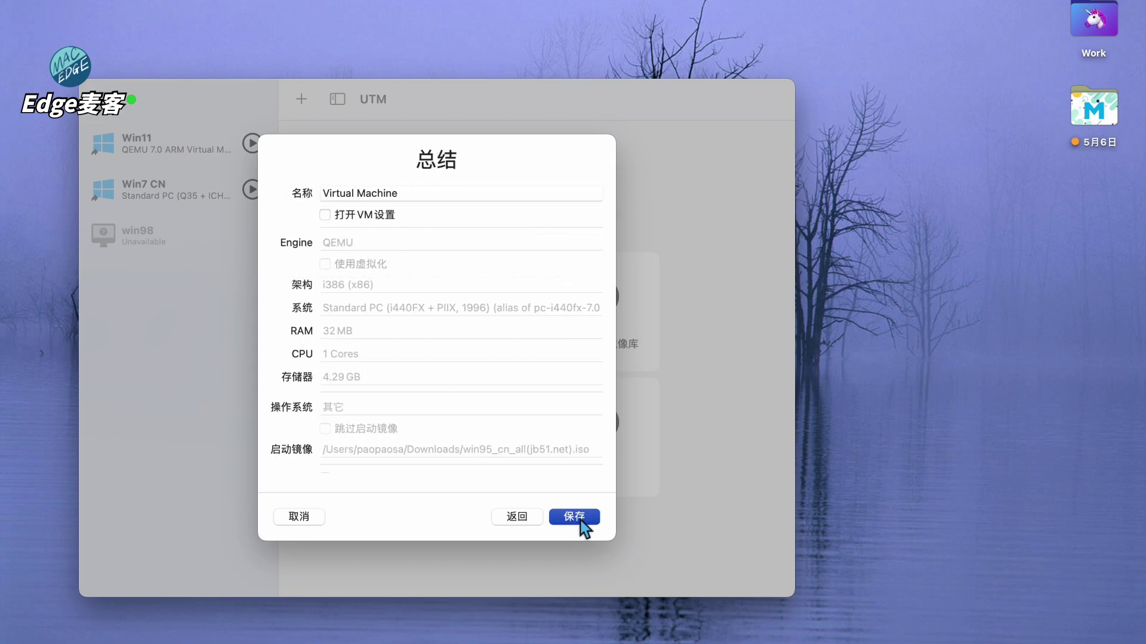
{"action": "left_click", "coordinate": [415, 195]}
{"action": "key", "text": "super+a"}
{"action": "type", "text": "win95"}
{"action": "left_click", "coordinate": [574, 518]}
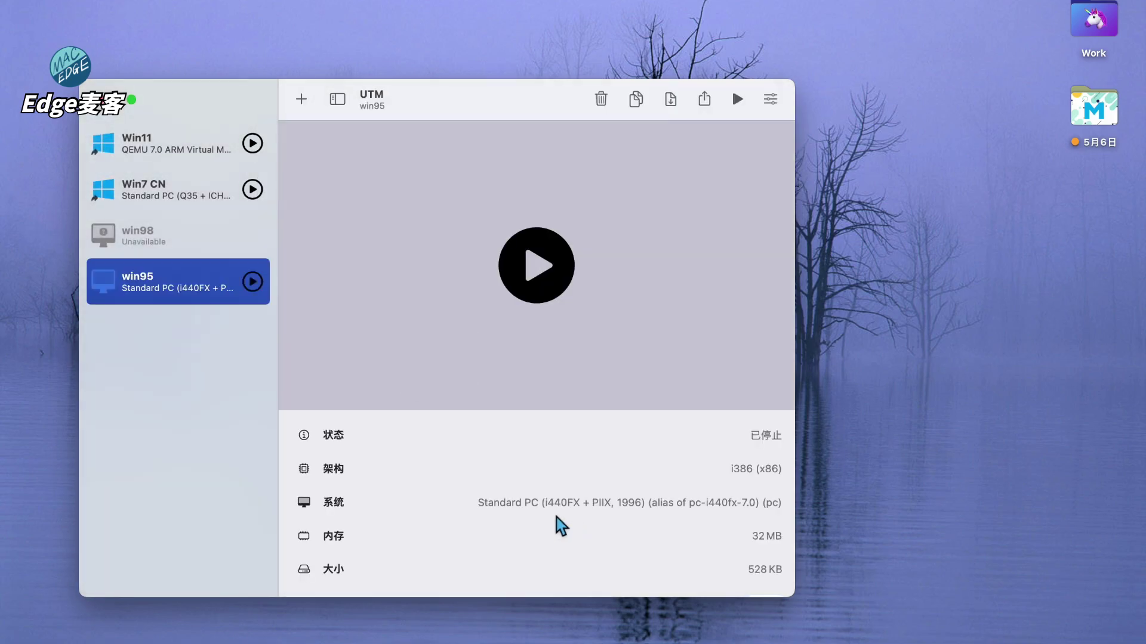
Step: Edit win95's QEMU settings to disable UEFI boot and the RNG device and to force the PS/2 controller
{"action": "right_click", "coordinate": [194, 291]}
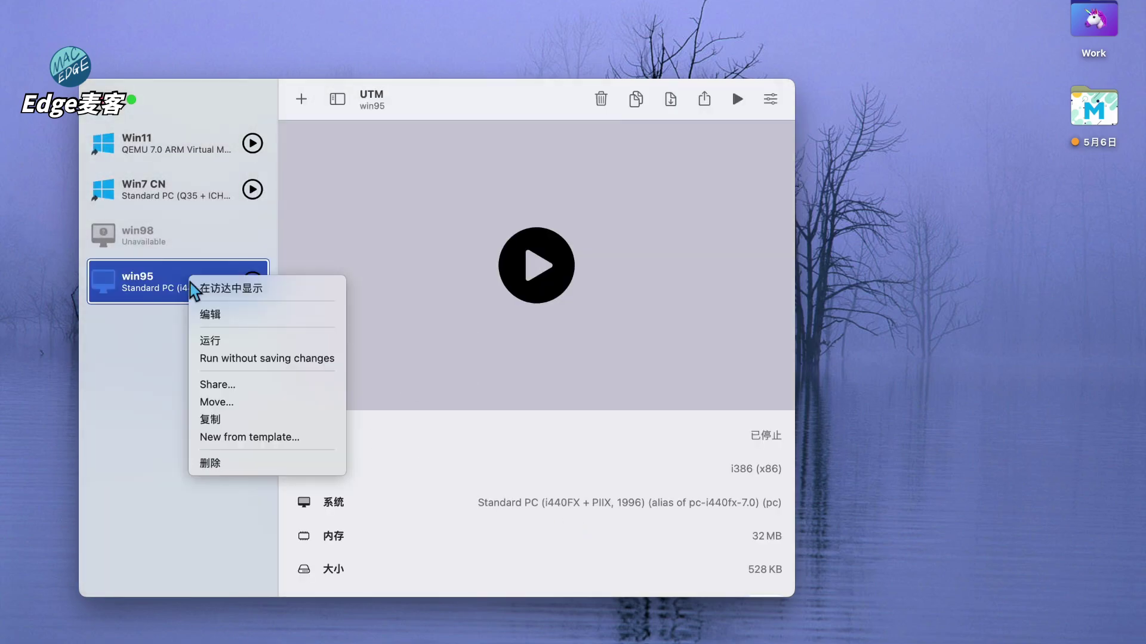
{"action": "left_click", "coordinate": [218, 315]}
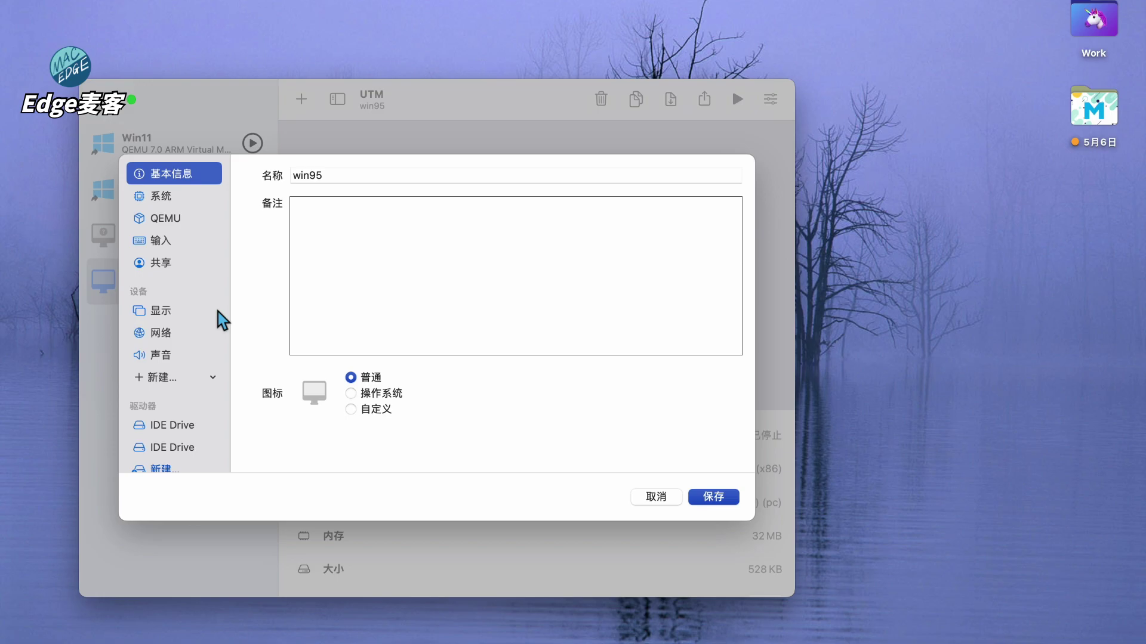
{"action": "left_click", "coordinate": [188, 205]}
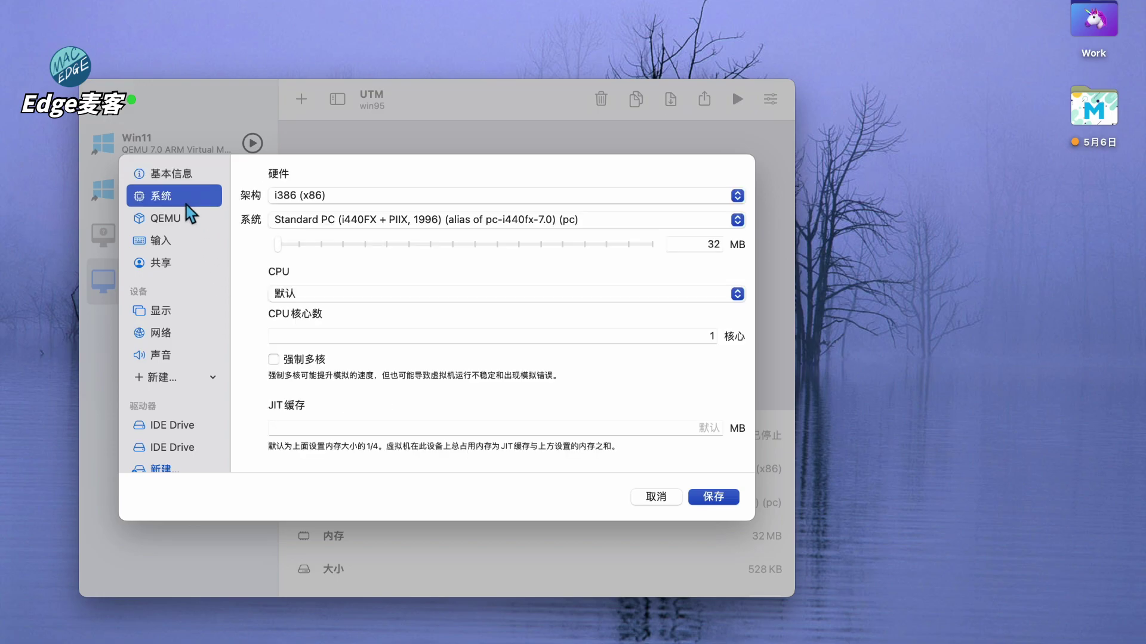
{"action": "left_click", "coordinate": [179, 220]}
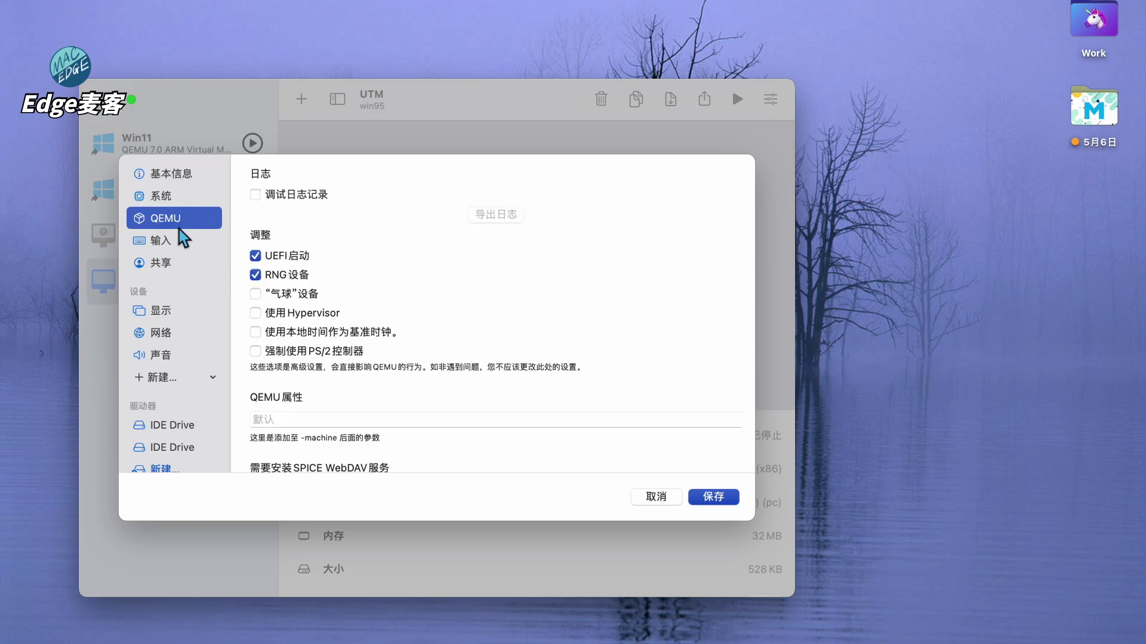
{"action": "left_click", "coordinate": [256, 256]}
{"action": "left_click", "coordinate": [256, 256]}
{"action": "left_click", "coordinate": [255, 275]}
{"action": "left_click", "coordinate": [255, 352]}
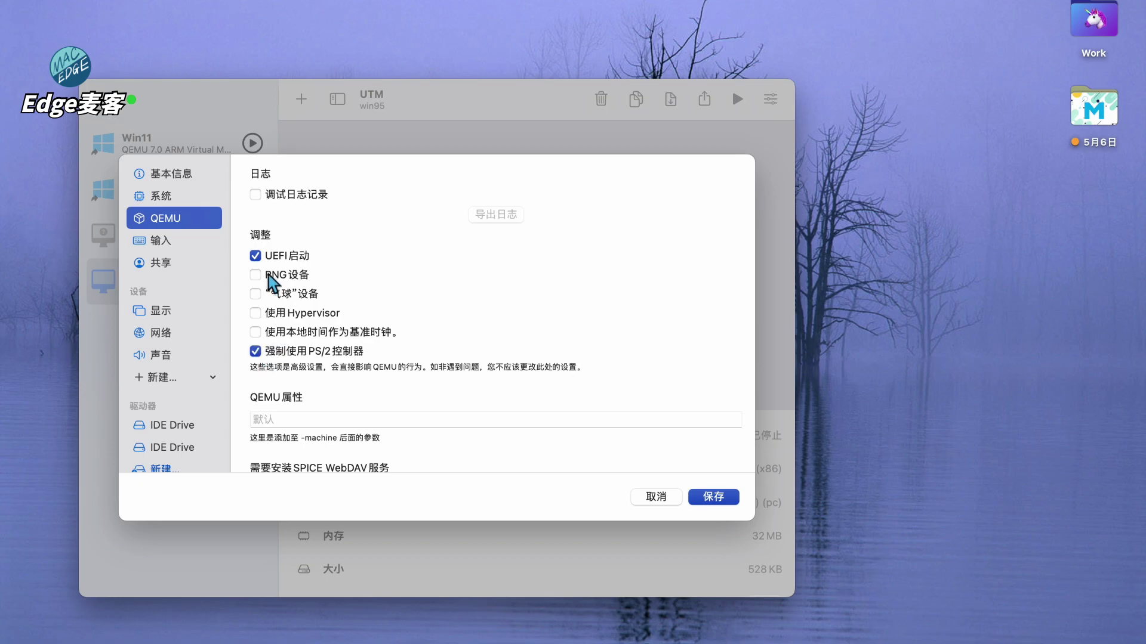
{"action": "left_click", "coordinate": [255, 256]}
Step: Add the custom QEMU argument "-boot menu=on" at the end of the argument list
{"action": "scroll", "coordinate": [292, 383], "scroll_direction": "down", "scroll_amount": 10}
{"action": "scroll", "coordinate": [292, 383], "scroll_direction": "down", "scroll_amount": 15}
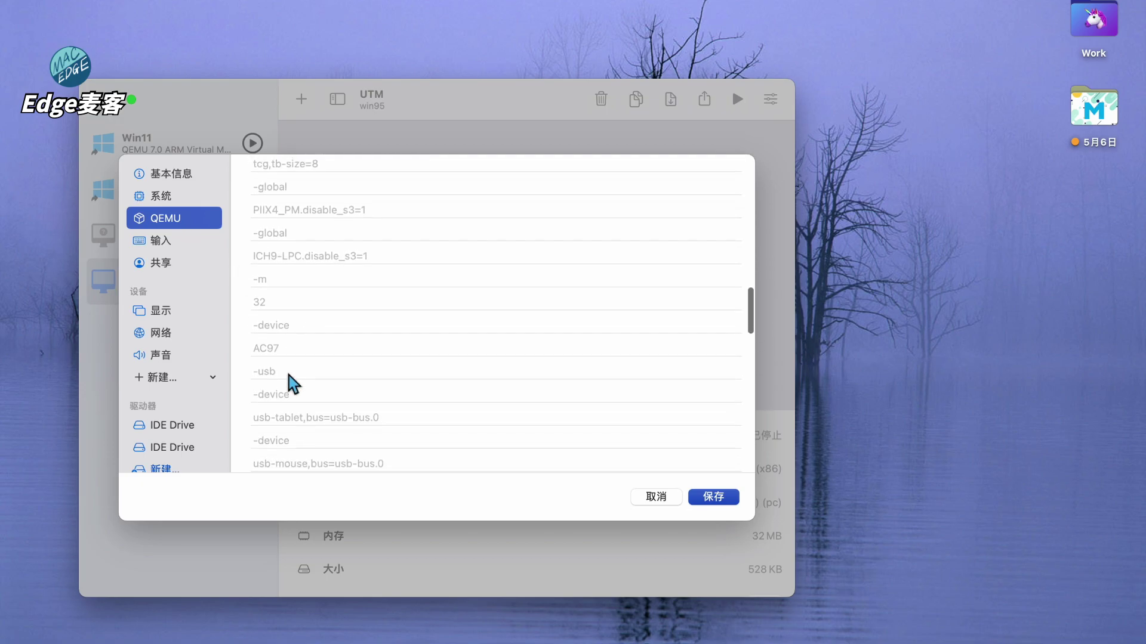
{"action": "scroll", "coordinate": [292, 384], "scroll_direction": "down", "scroll_amount": 5}
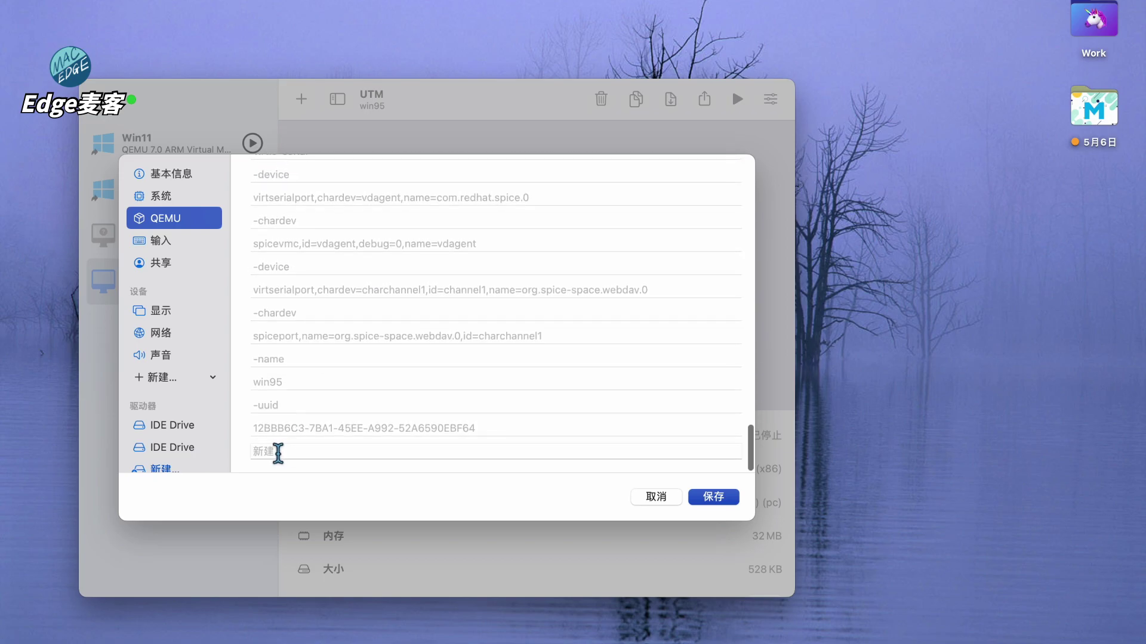
{"action": "left_click", "coordinate": [276, 453]}
{"action": "type", "text": "-boot menu=on"}
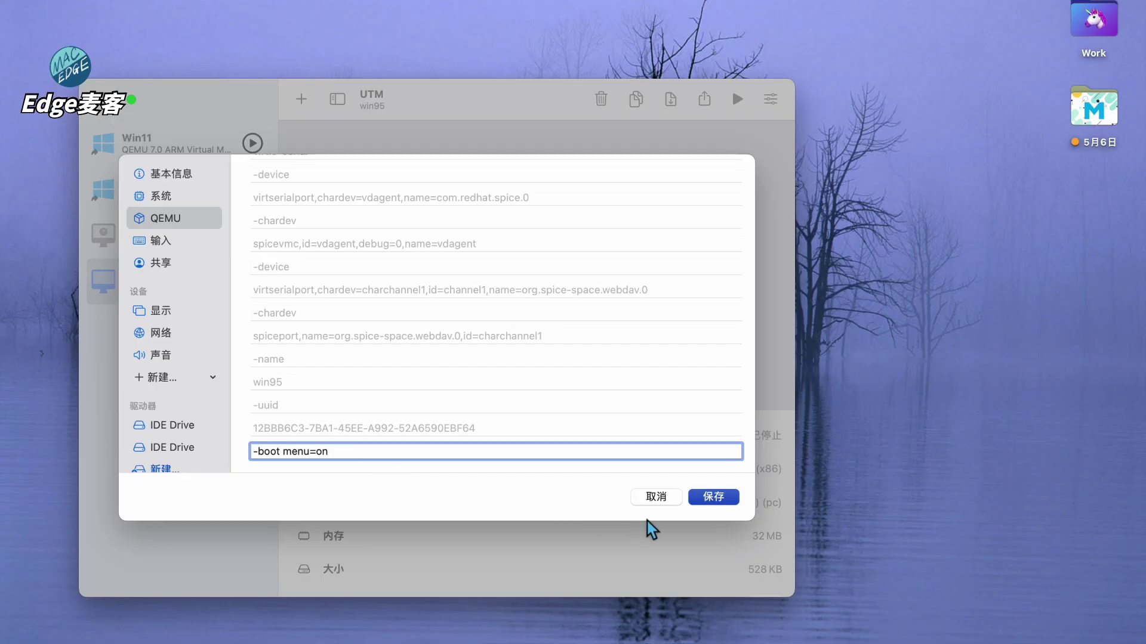
Step: Set USB support to Disabled and turn off clipboard sharing for the win95 machine
{"action": "left_click", "coordinate": [179, 241]}
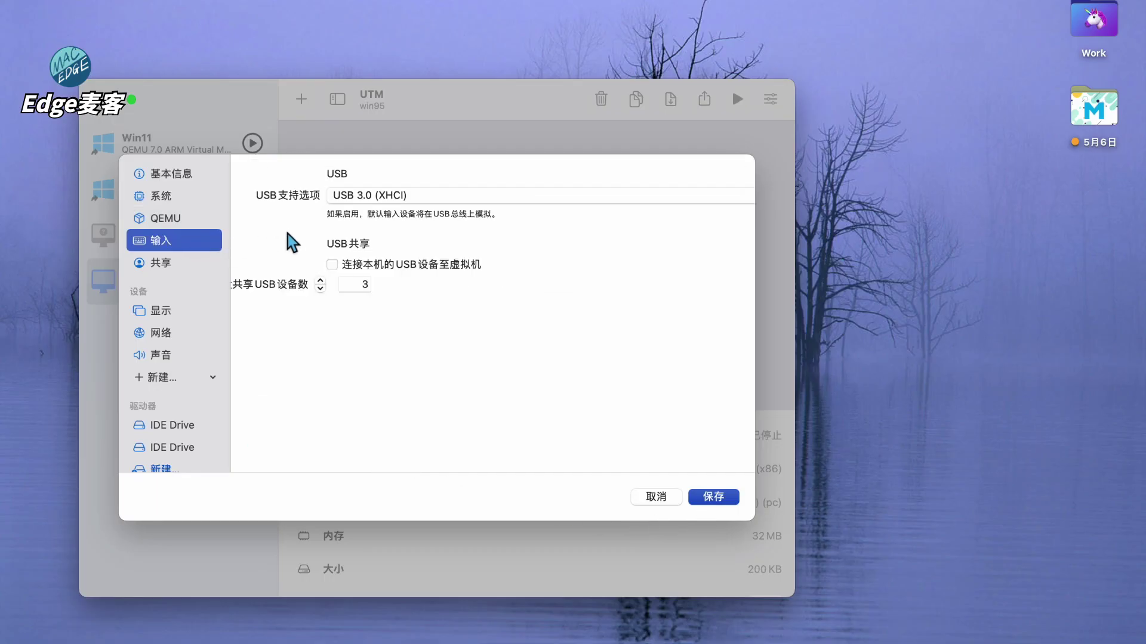
{"action": "left_click", "coordinate": [369, 202]}
{"action": "left_click", "coordinate": [377, 164]}
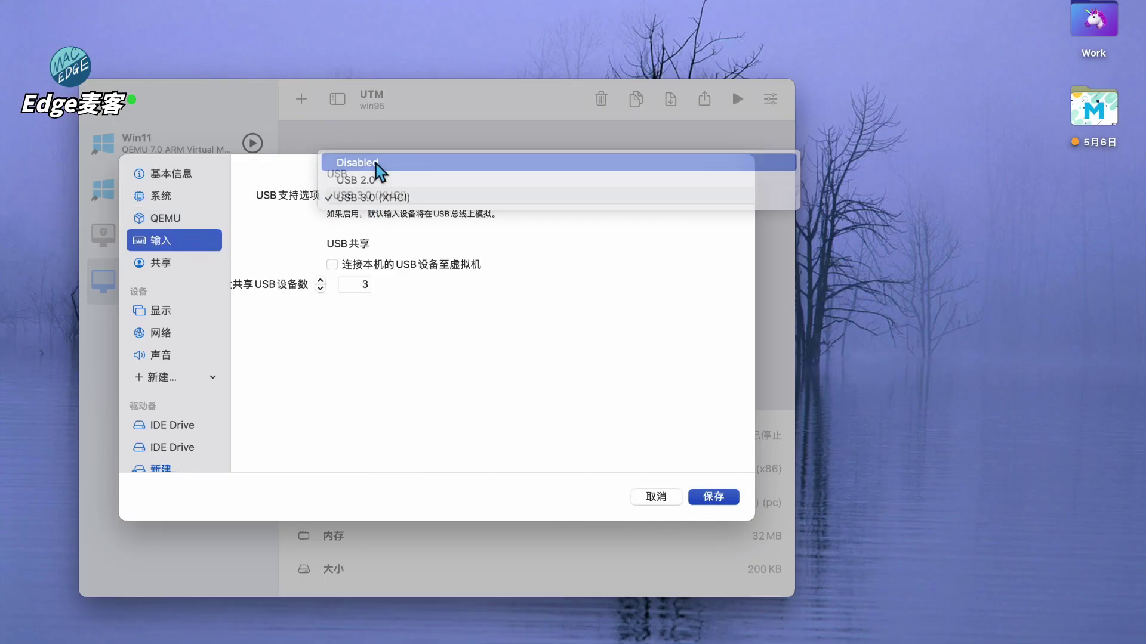
{"action": "left_click", "coordinate": [197, 264]}
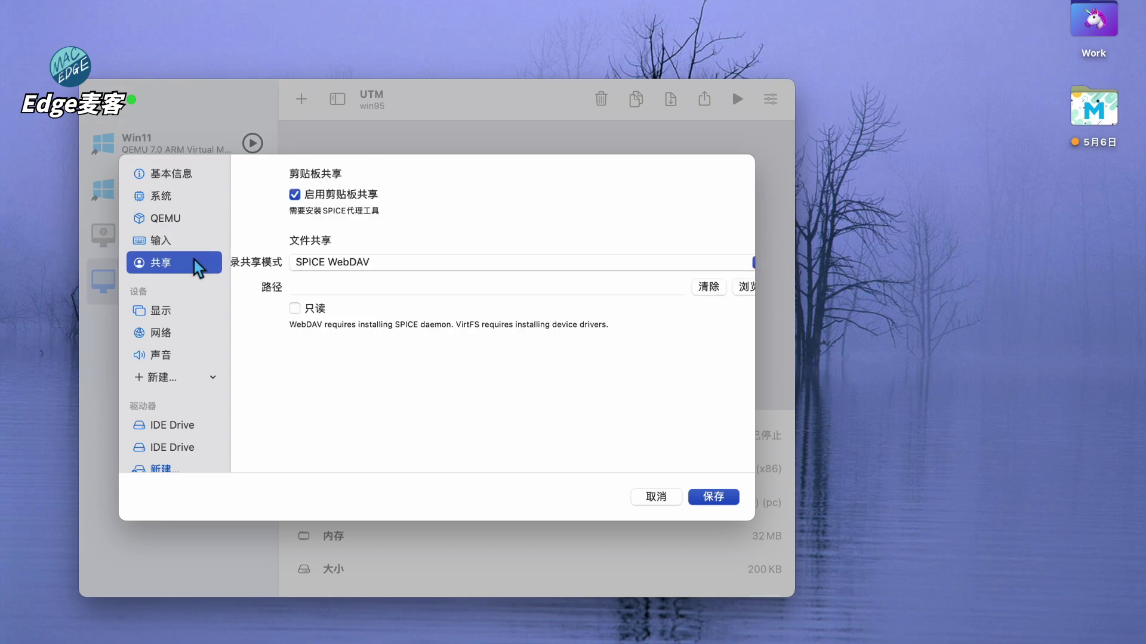
{"action": "left_click", "coordinate": [332, 195]}
Step: Set the emulated display card to Cirrus CLGD 54xx VGA (cirrus-vga)
{"action": "left_click", "coordinate": [179, 312]}
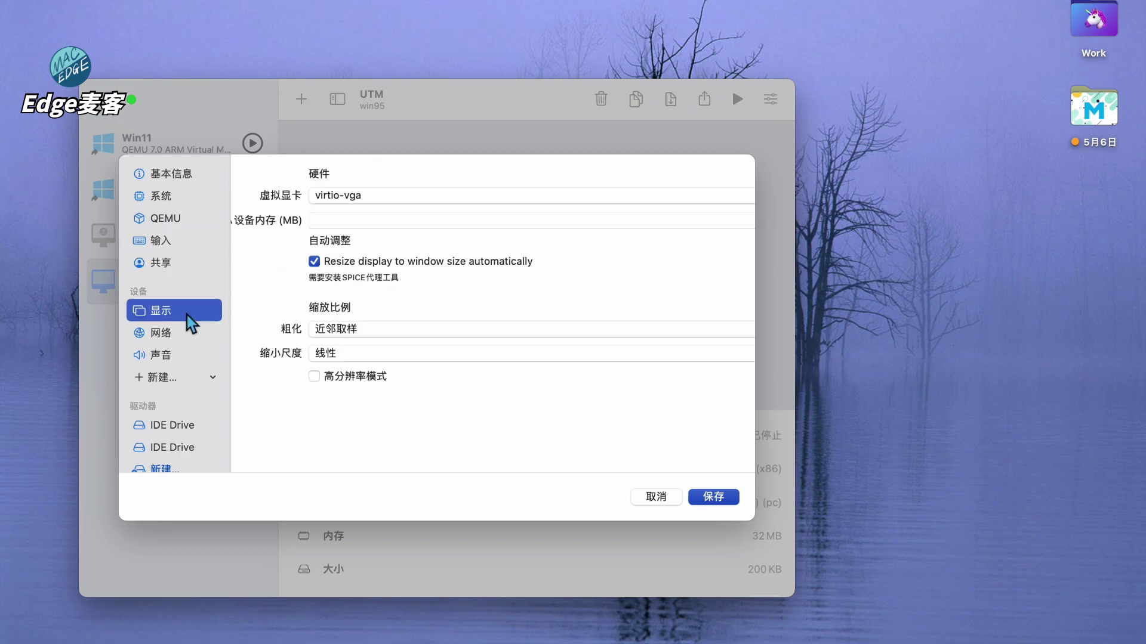
{"action": "left_click", "coordinate": [367, 202]}
{"action": "left_click", "coordinate": [357, 200]}
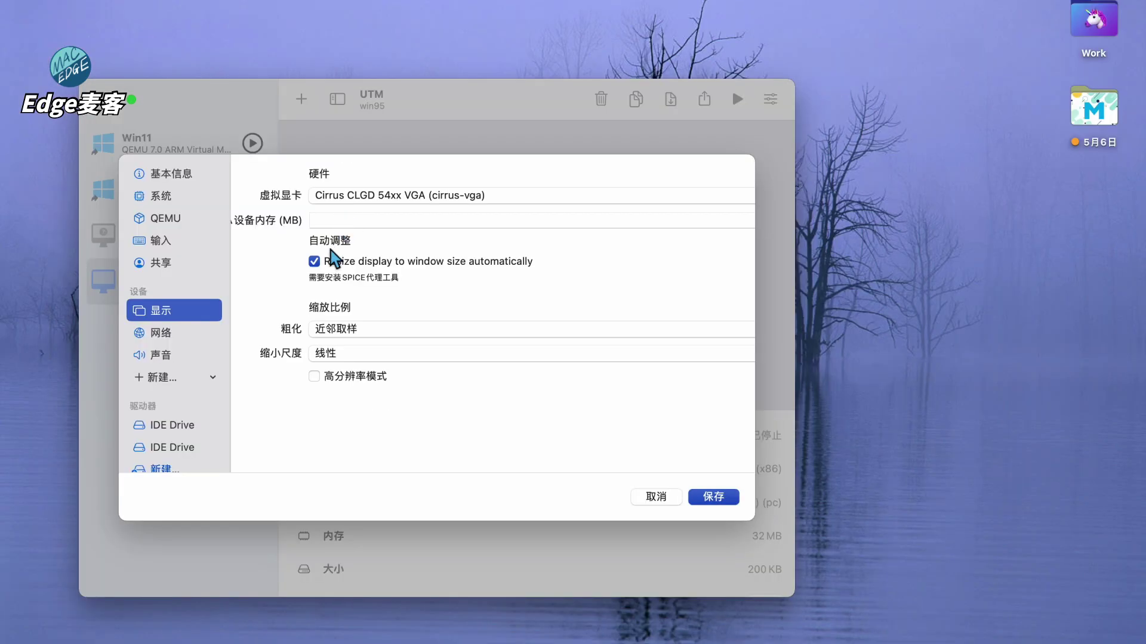
{"action": "left_click", "coordinate": [341, 424]}
Step: Set the emulated network card to ne2k_isa
{"action": "left_click", "coordinate": [194, 337]}
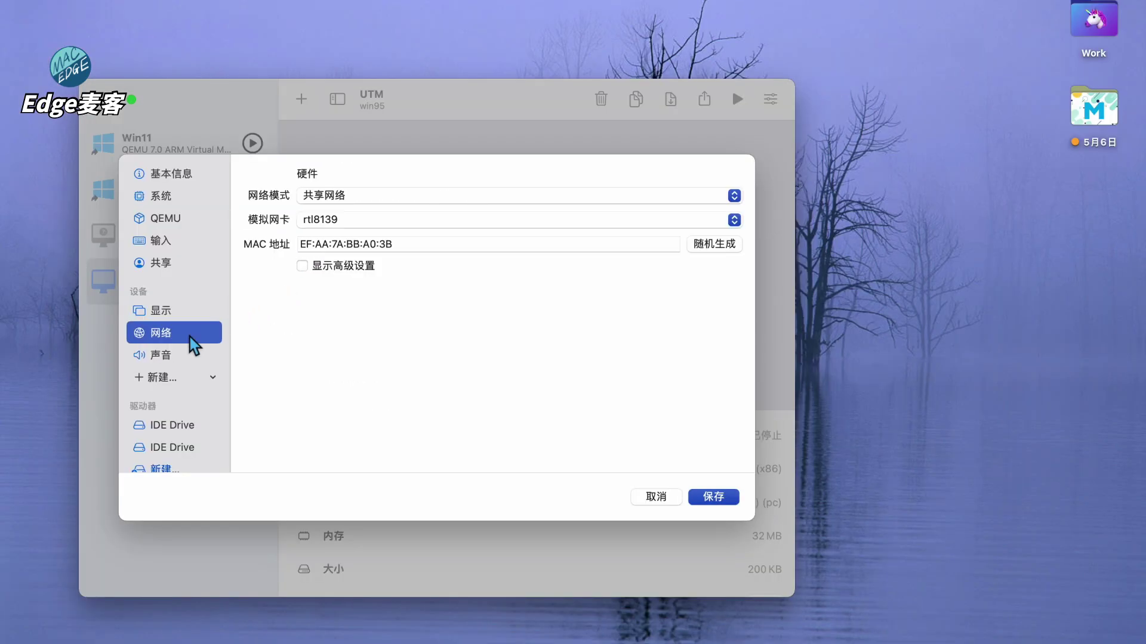
{"action": "left_click", "coordinate": [352, 222]}
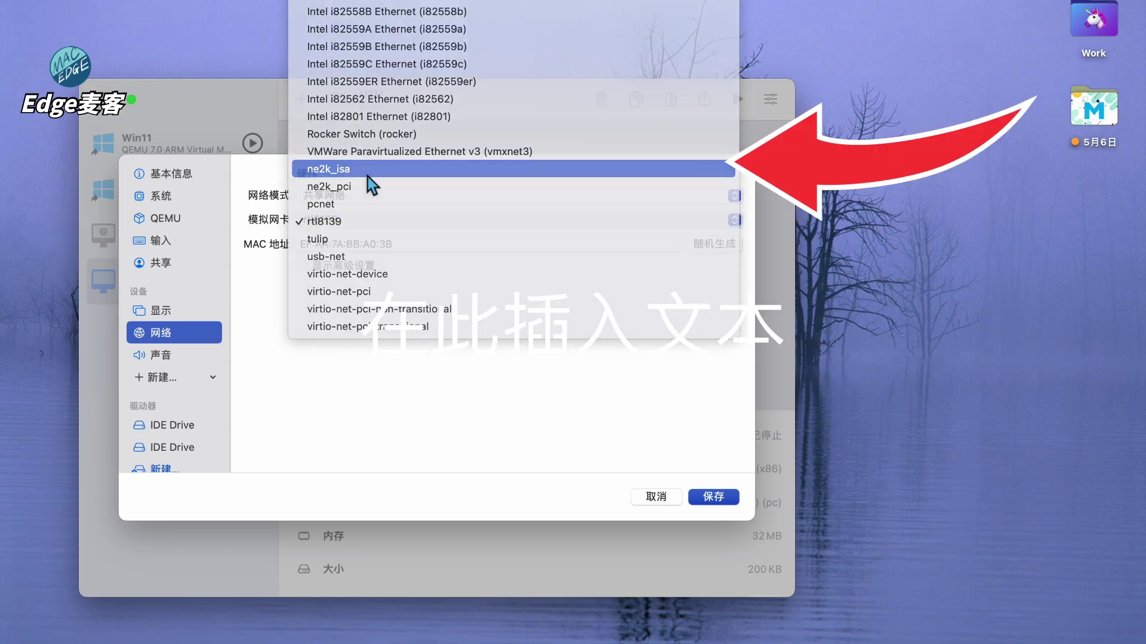
{"action": "left_click", "coordinate": [368, 173]}
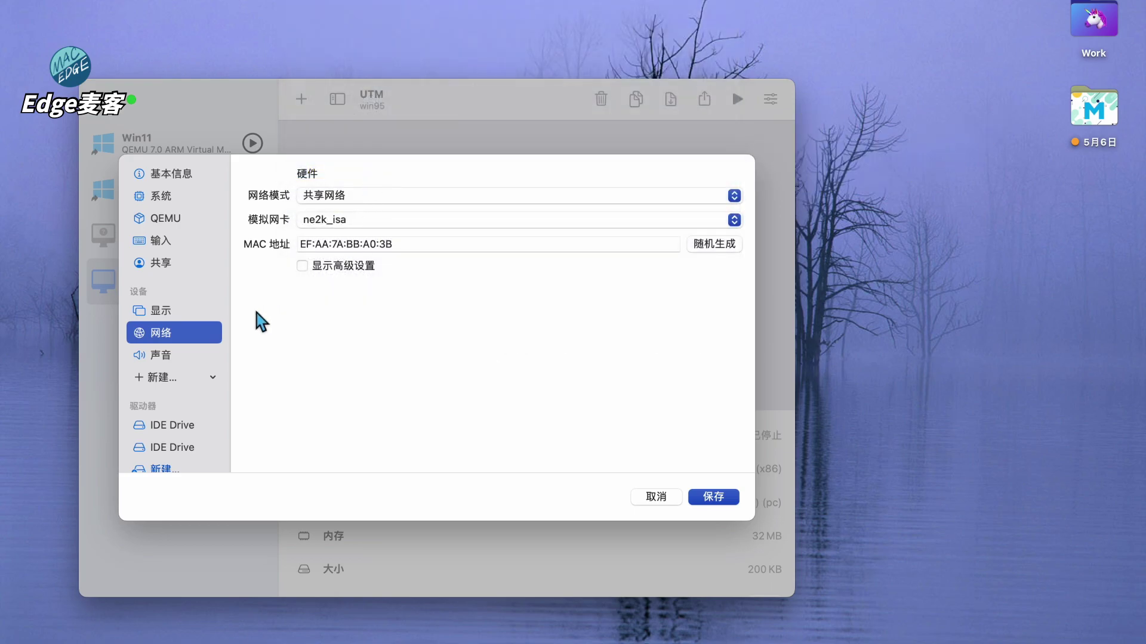
Step: Set the emulated sound card to Creative Sound Blaster 16 (sb16)
{"action": "left_click", "coordinate": [193, 357]}
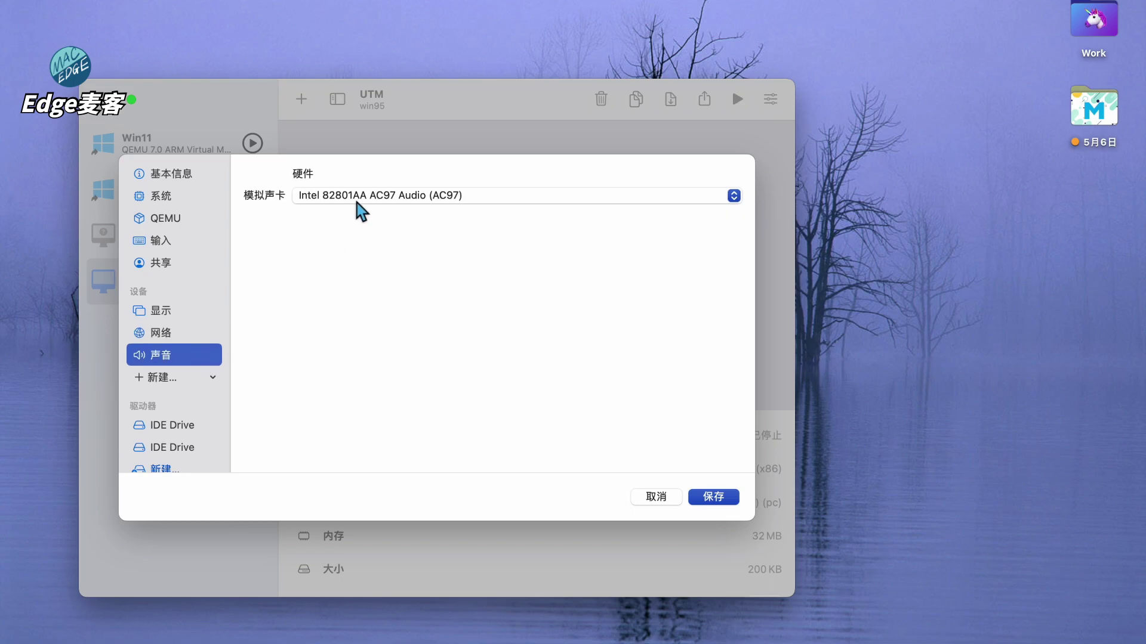
{"action": "left_click", "coordinate": [370, 196]}
{"action": "left_click", "coordinate": [395, 135]}
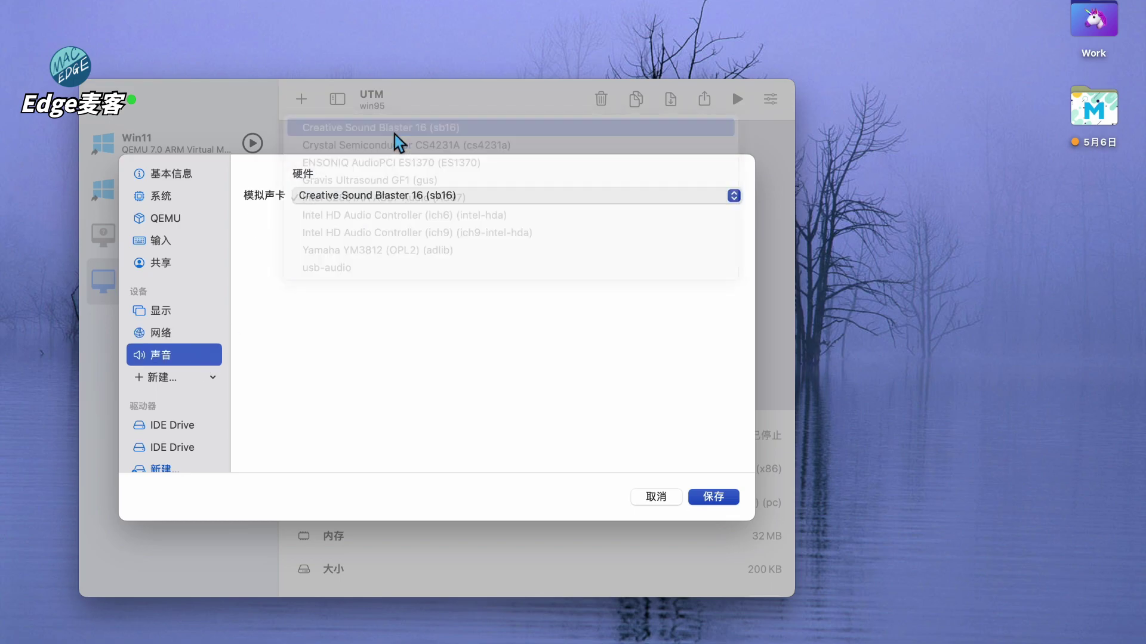
Step: Move the CD/DVD (ISO) drive below the disk image drive in the drive order and save the machine settings
{"action": "left_click", "coordinate": [209, 426]}
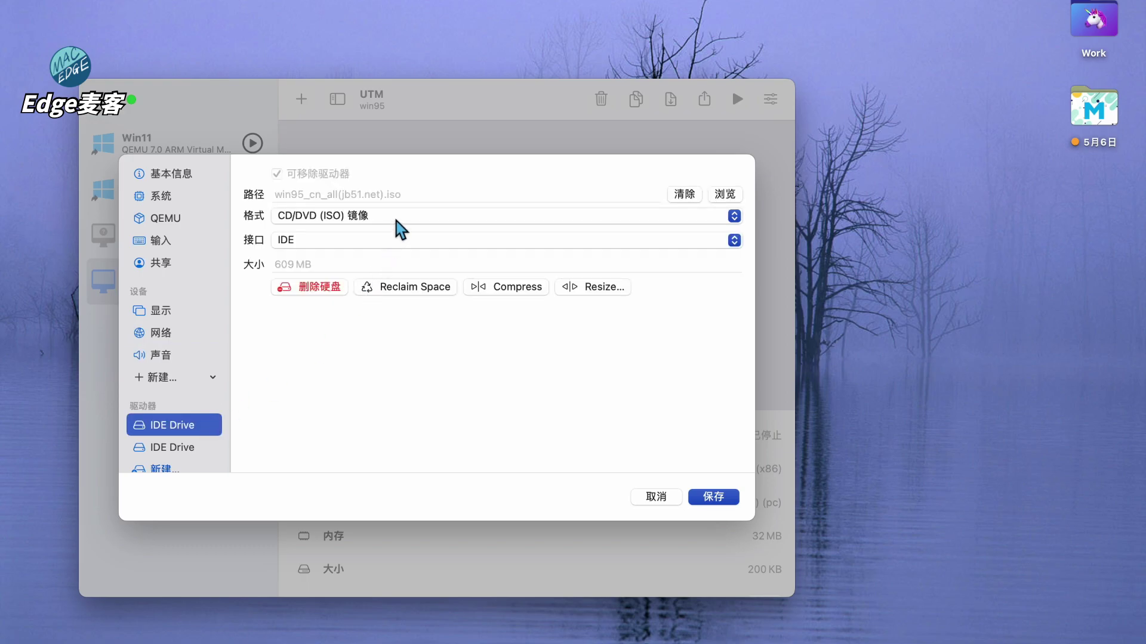
{"action": "left_click", "coordinate": [209, 448]}
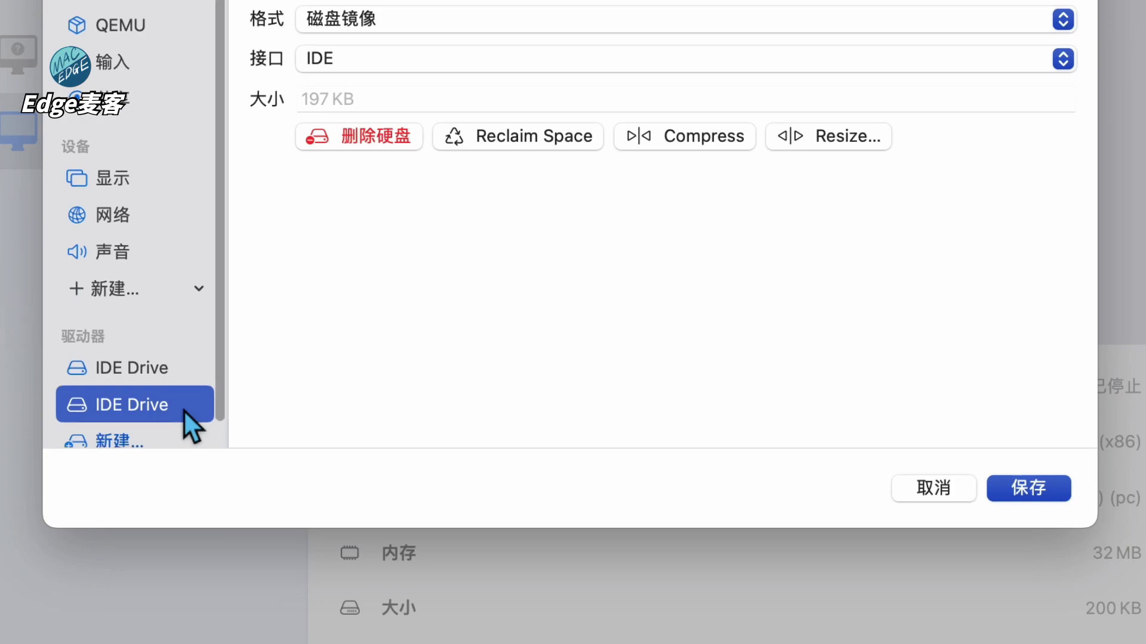
{"action": "scroll", "coordinate": [184, 412], "scroll_direction": "down", "scroll_amount": 2}
{"action": "left_click", "coordinate": [178, 345]}
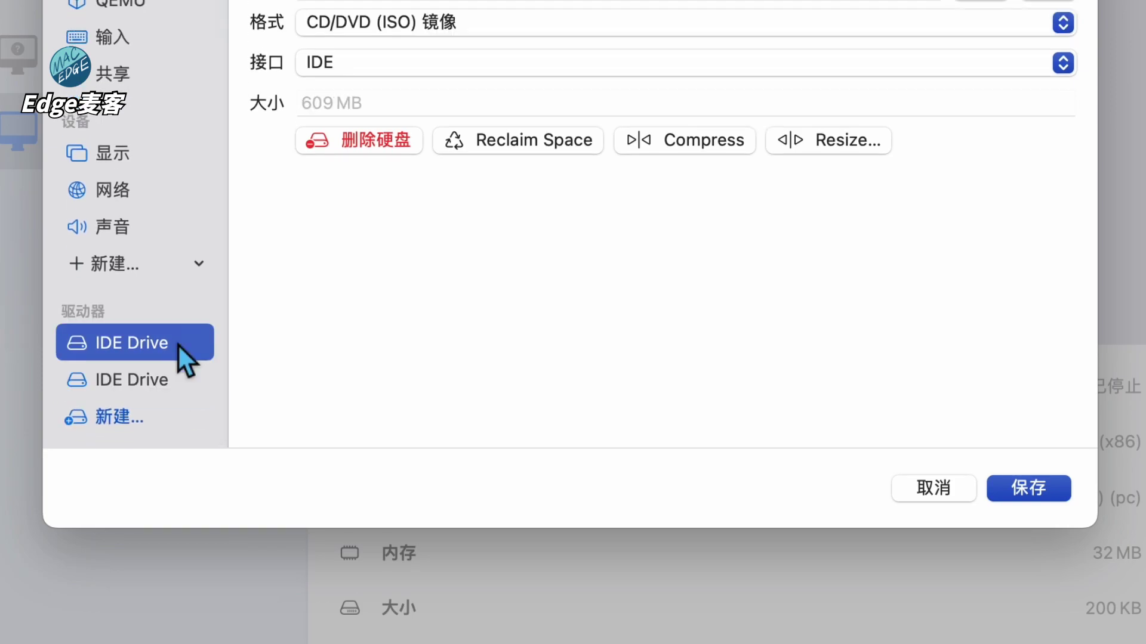
{"action": "left_click_drag", "start_coordinate": [153, 342], "coordinate": [158, 394]}
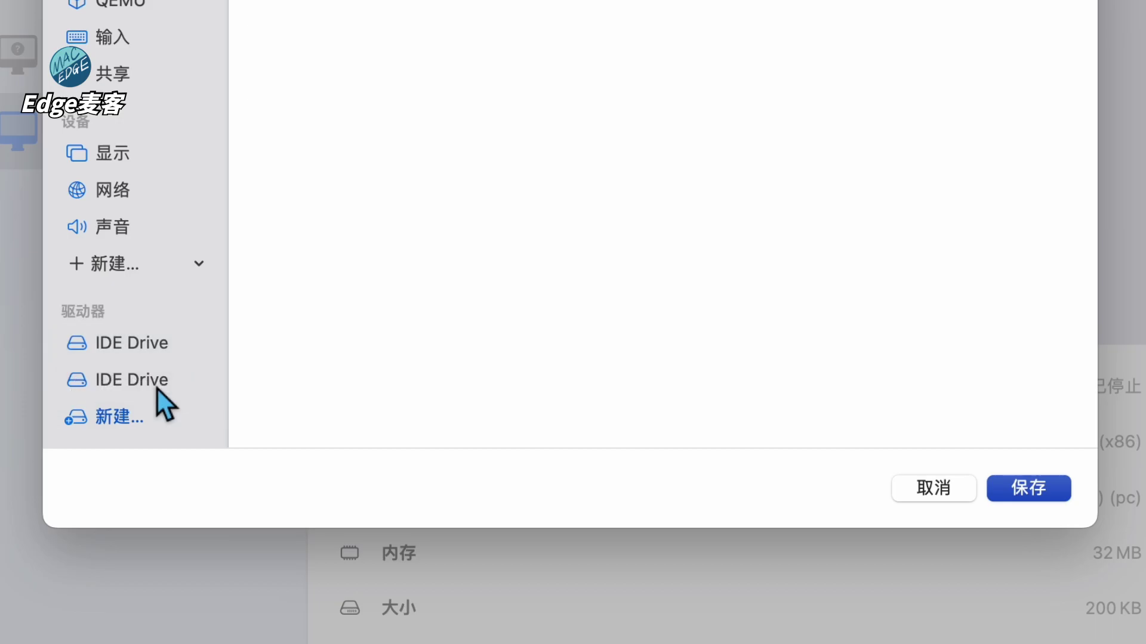
{"action": "left_click", "coordinate": [169, 342]}
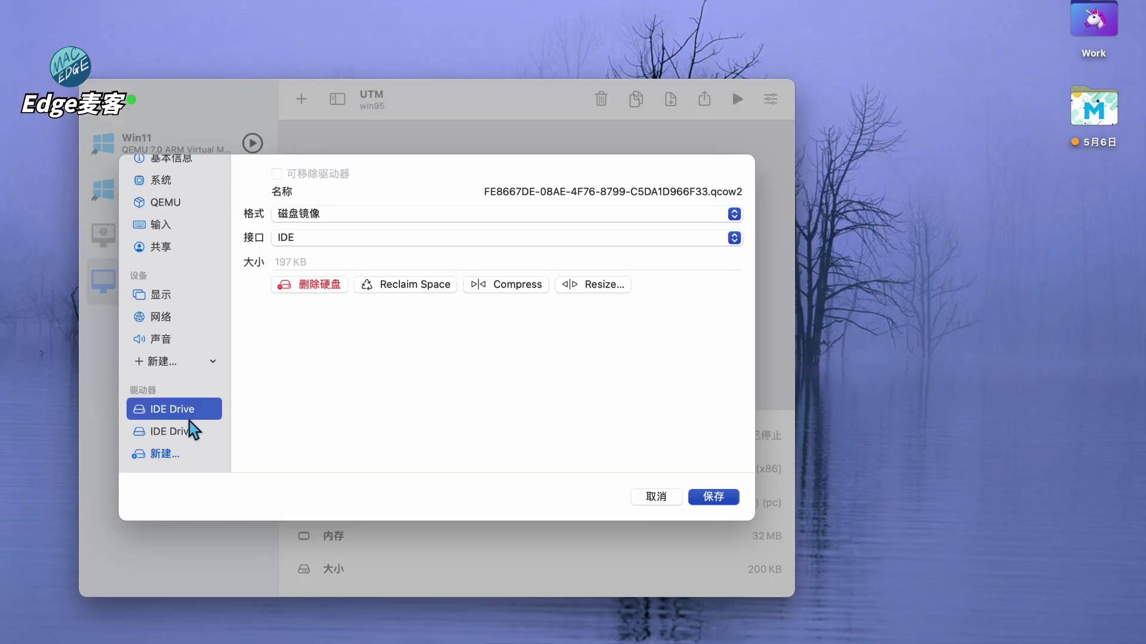
{"action": "left_click", "coordinate": [188, 432]}
{"action": "left_click", "coordinate": [723, 501]}
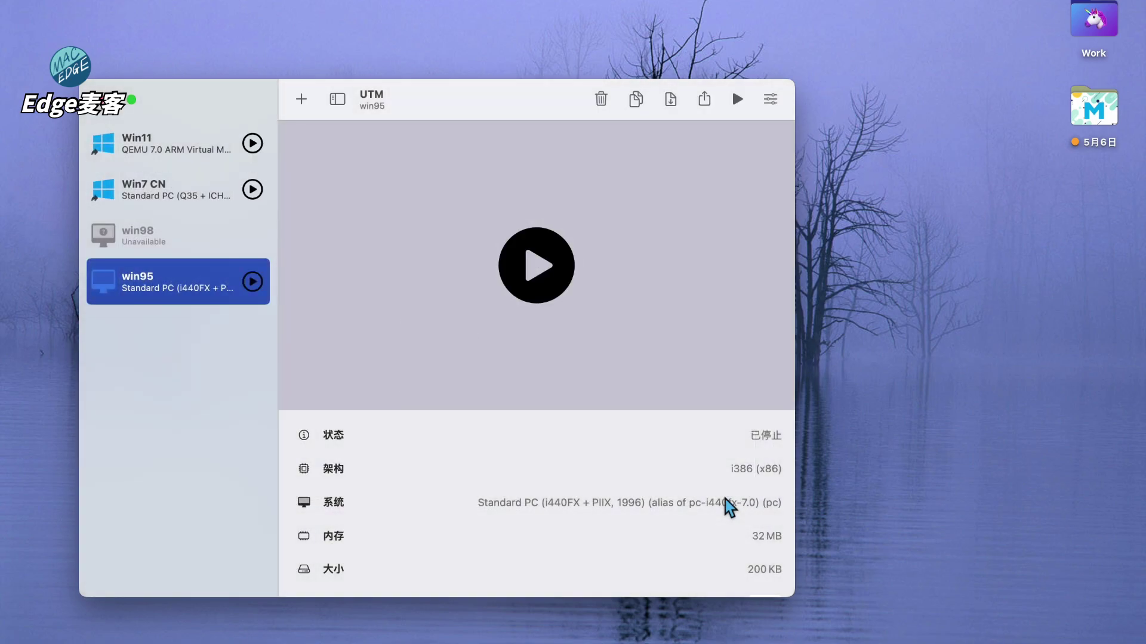
Step: Start the win95 machine, boot from CD-ROM and start the computer with CD-ROM support
{"action": "left_click", "coordinate": [538, 270]}
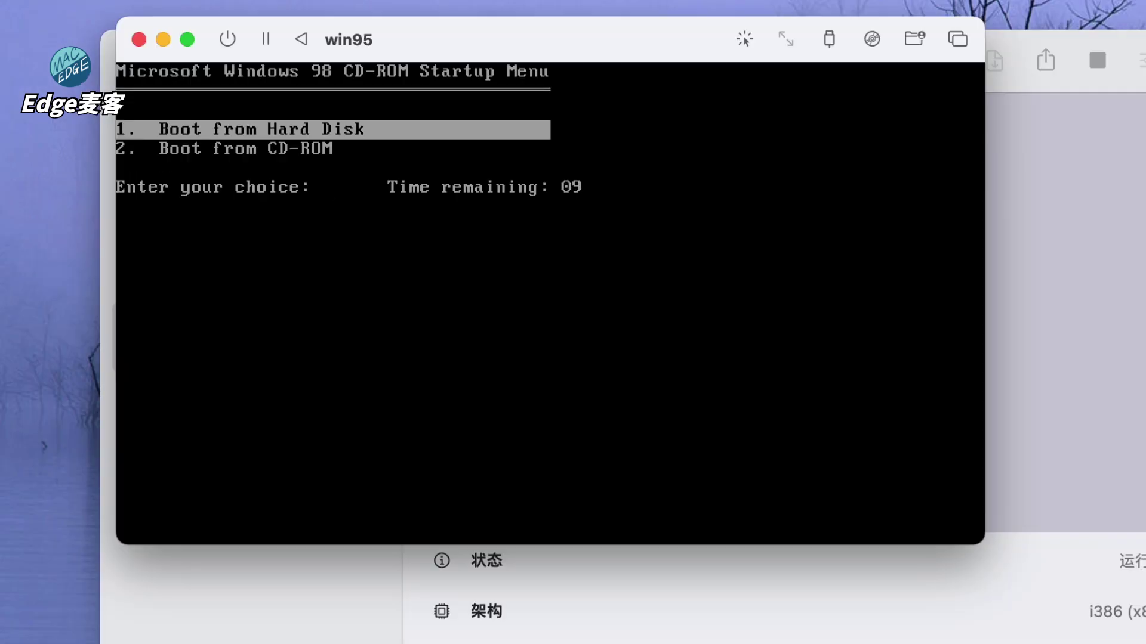
{"action": "key", "text": "Down"}
{"action": "key", "text": "Return"}
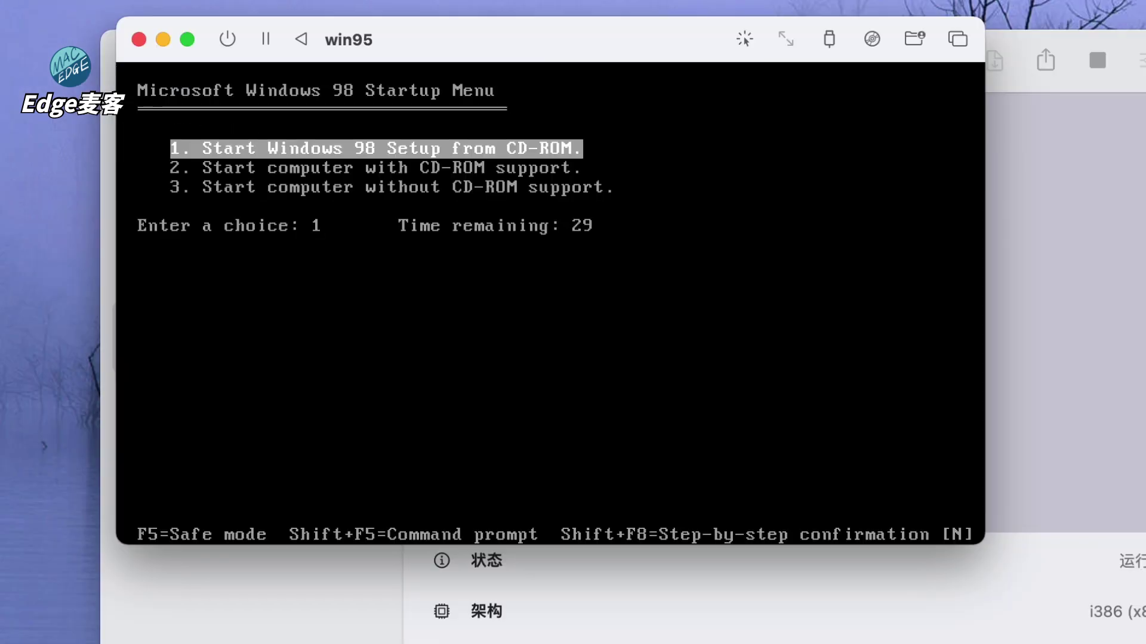
{"action": "key", "text": "Down"}
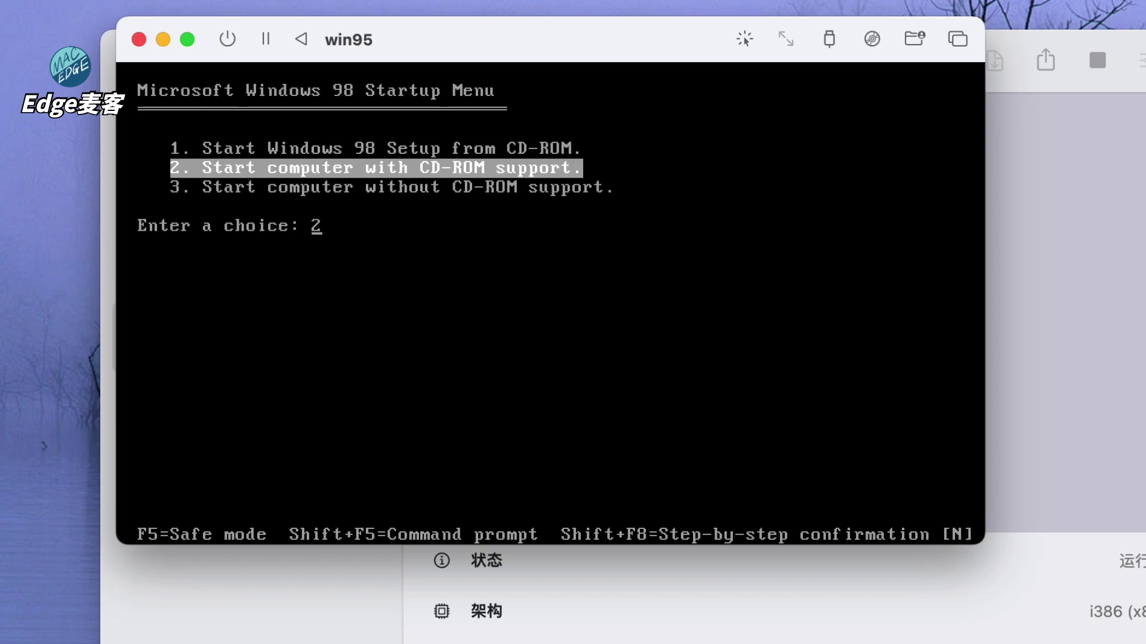
{"action": "key", "text": "Return"}
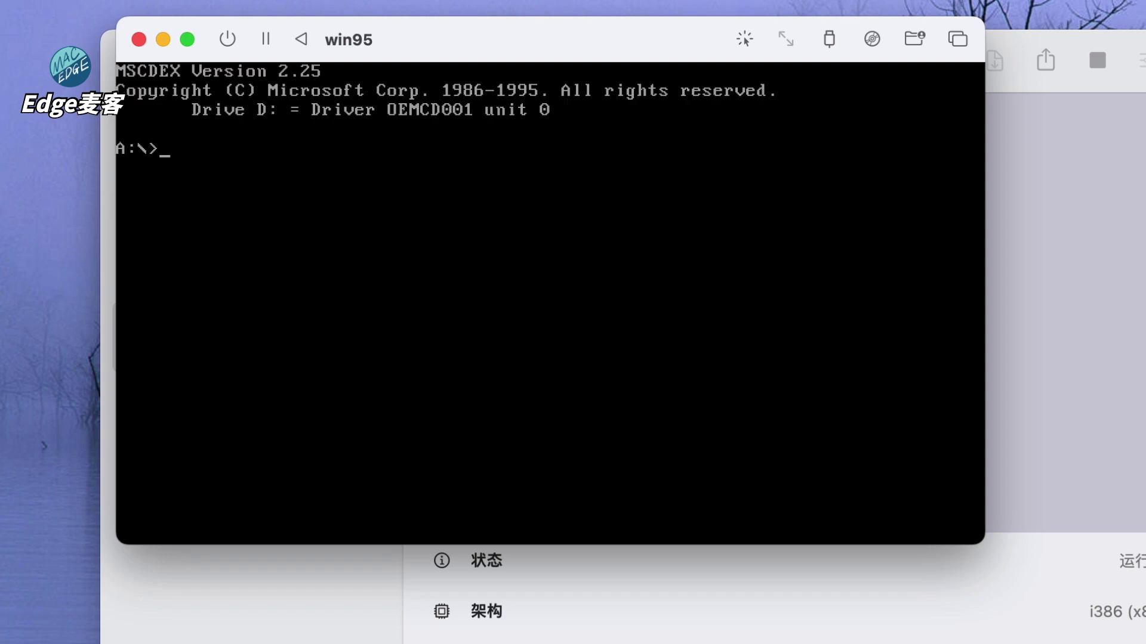
Step: Run fdisk with large disk support, create an active primary DOS partition at the maximum available size, and exit FDISK
{"action": "type", "text": "fdisk"}
{"action": "key", "text": "Return"}
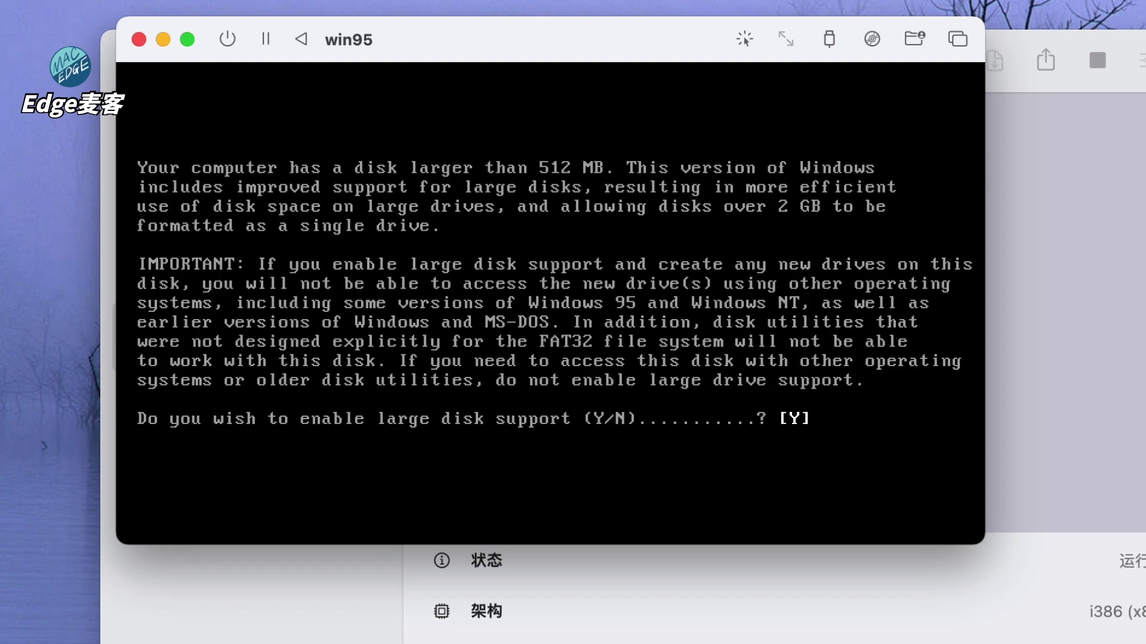
{"action": "key", "text": "Return"}
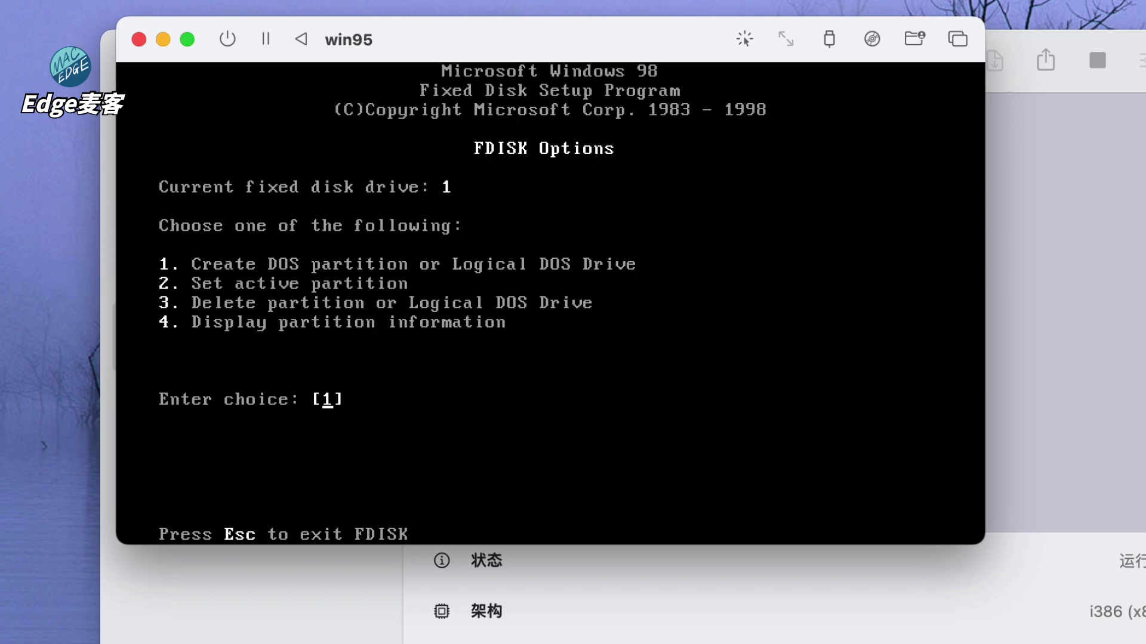
{"action": "key", "text": "Return"}
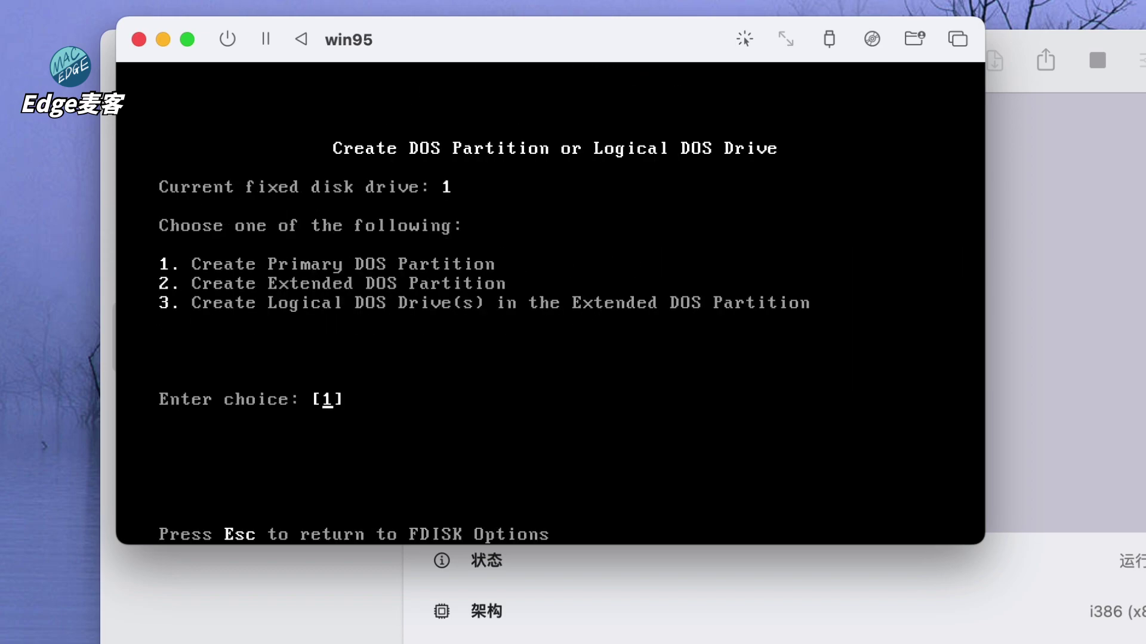
{"action": "key", "text": "Return"}
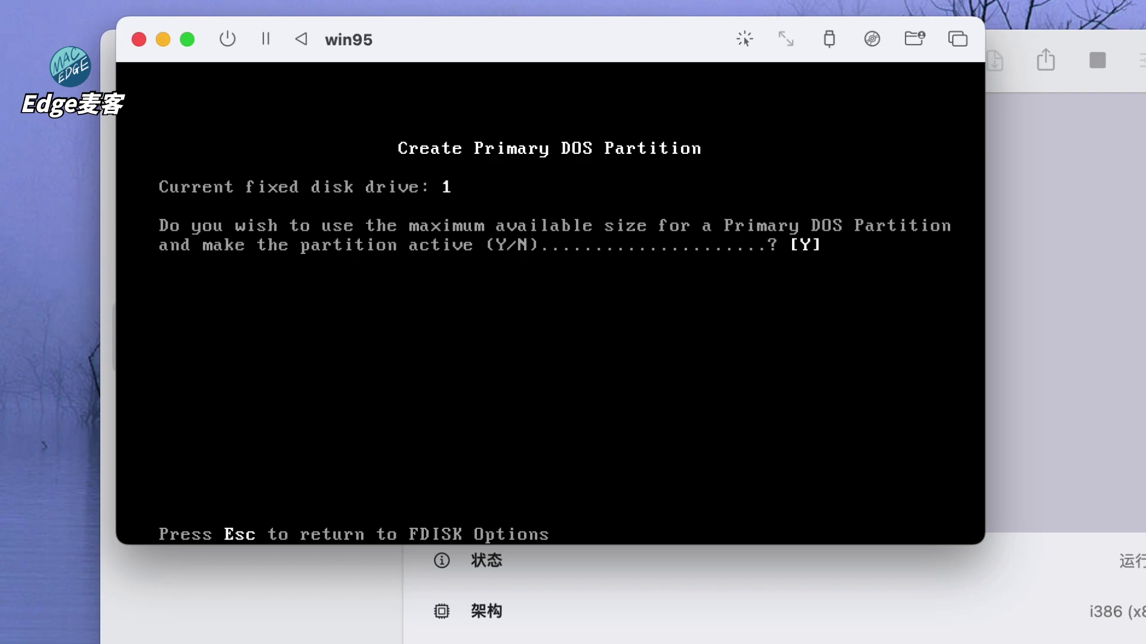
{"action": "key", "text": "Return"}
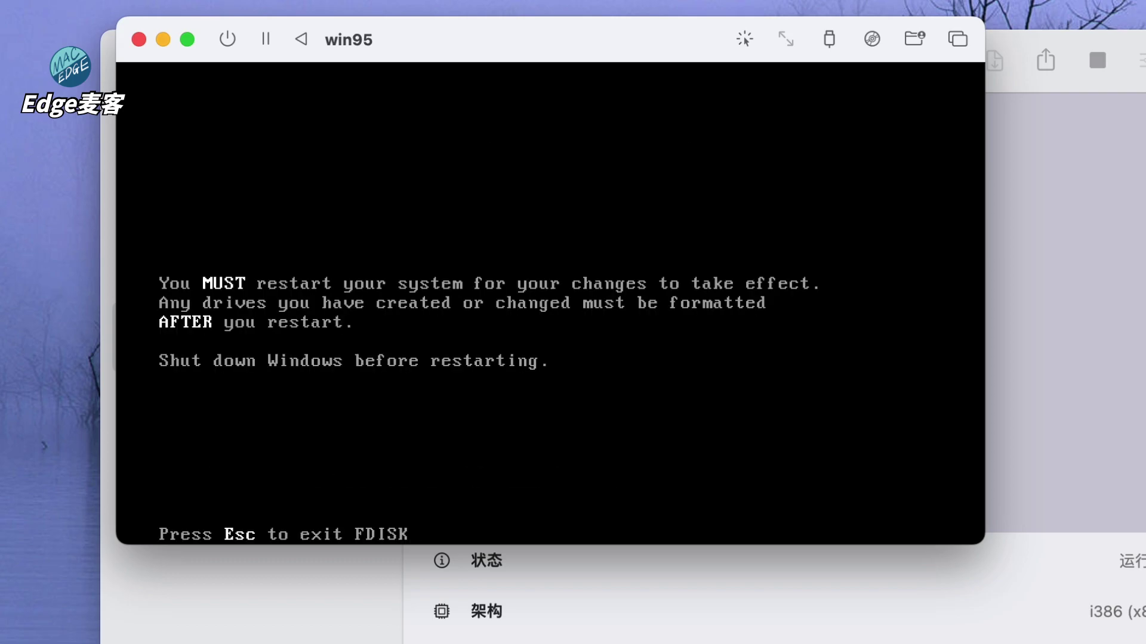
{"action": "key", "text": "Escape"}
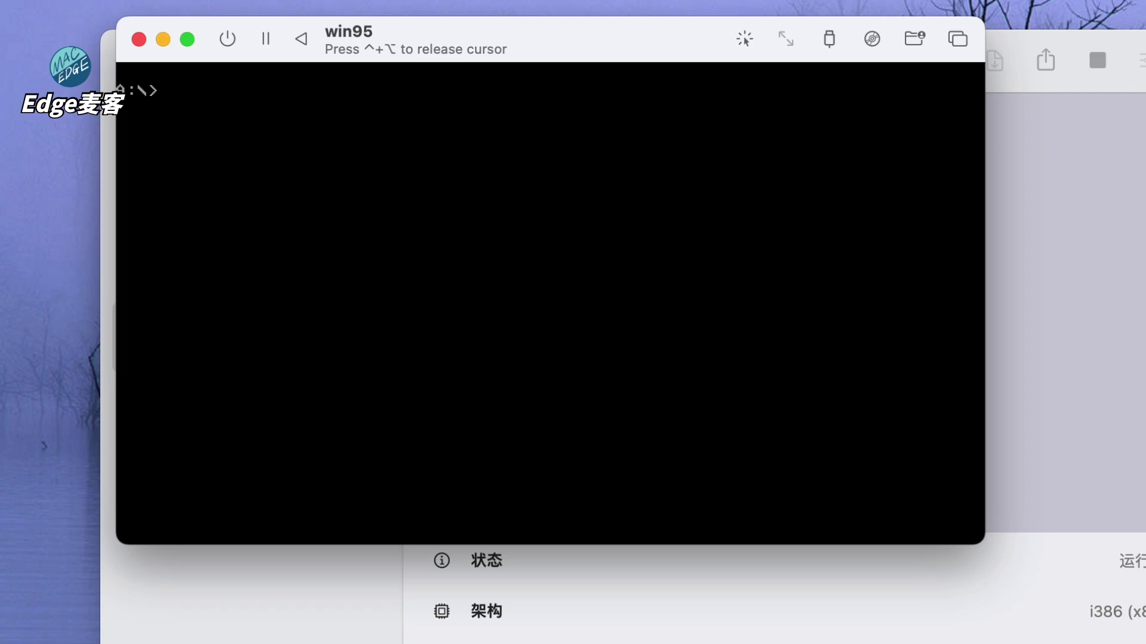
Step: Release the cursor from the win95 machine and terminate it so the partition change can take effect
{"action": "key", "text": "ctrl+alt"}
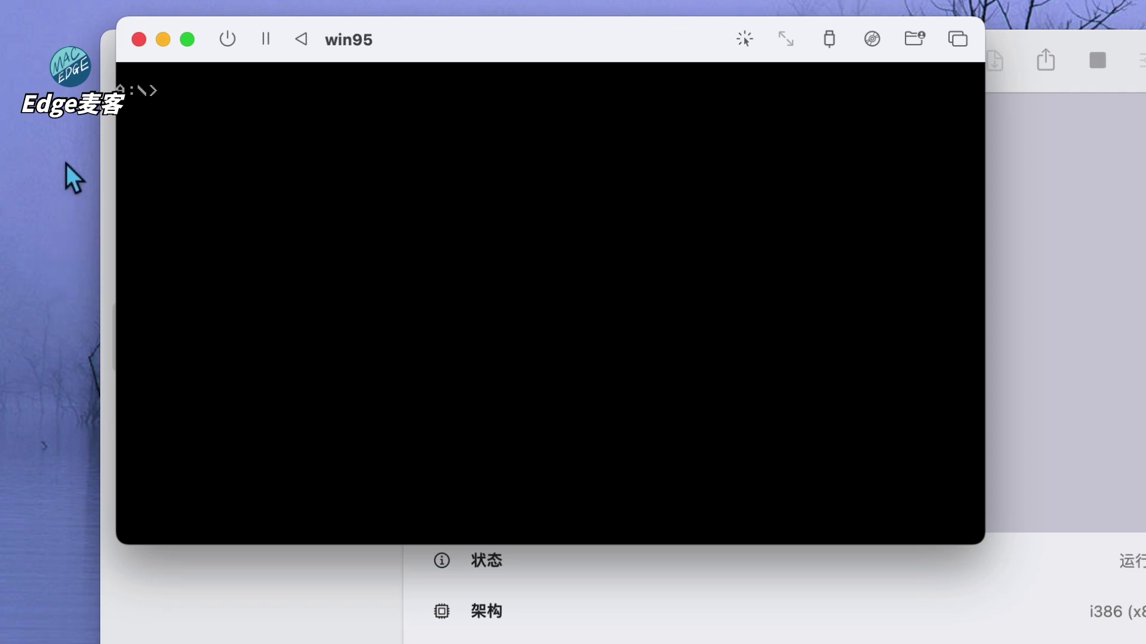
{"action": "left_click", "coordinate": [139, 40]}
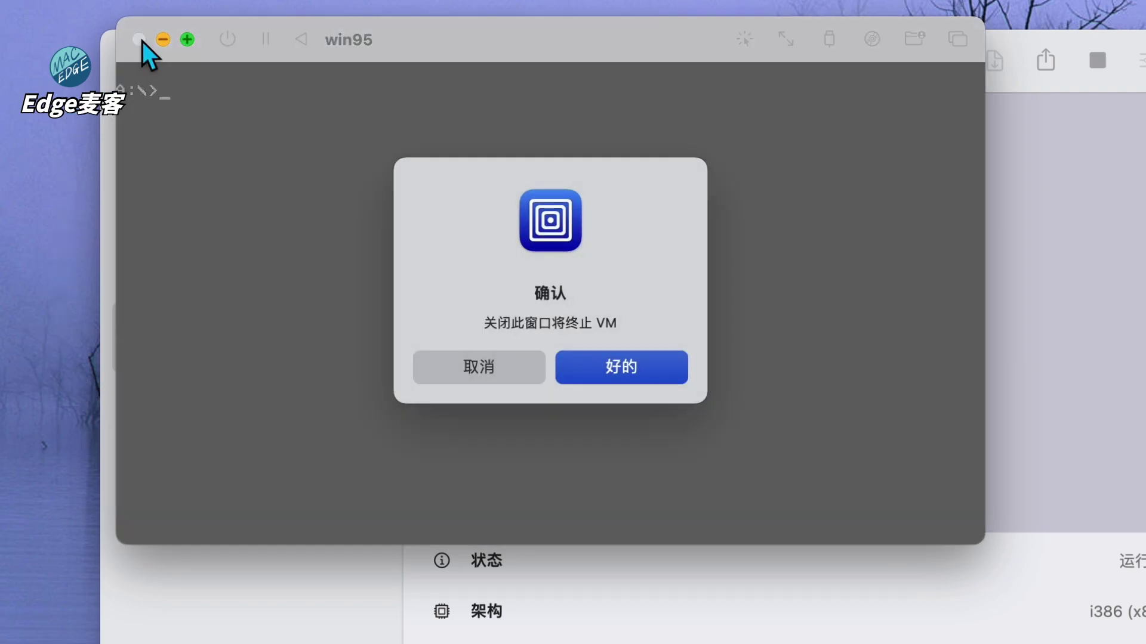
{"action": "left_click", "coordinate": [623, 371]}
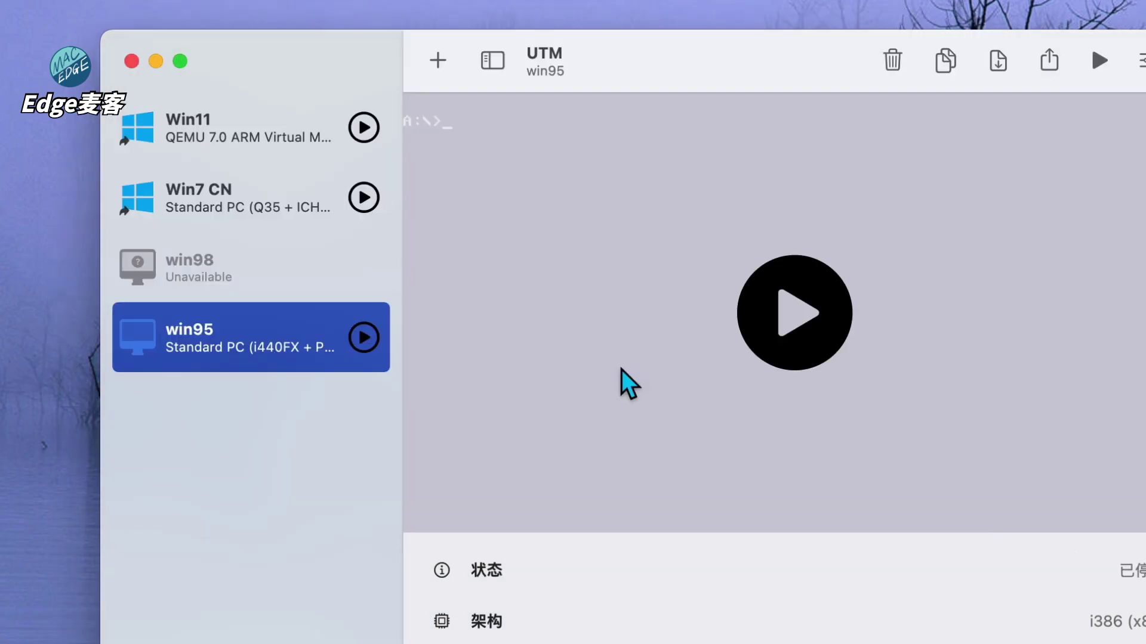
{"action": "left_click", "coordinate": [785, 317]}
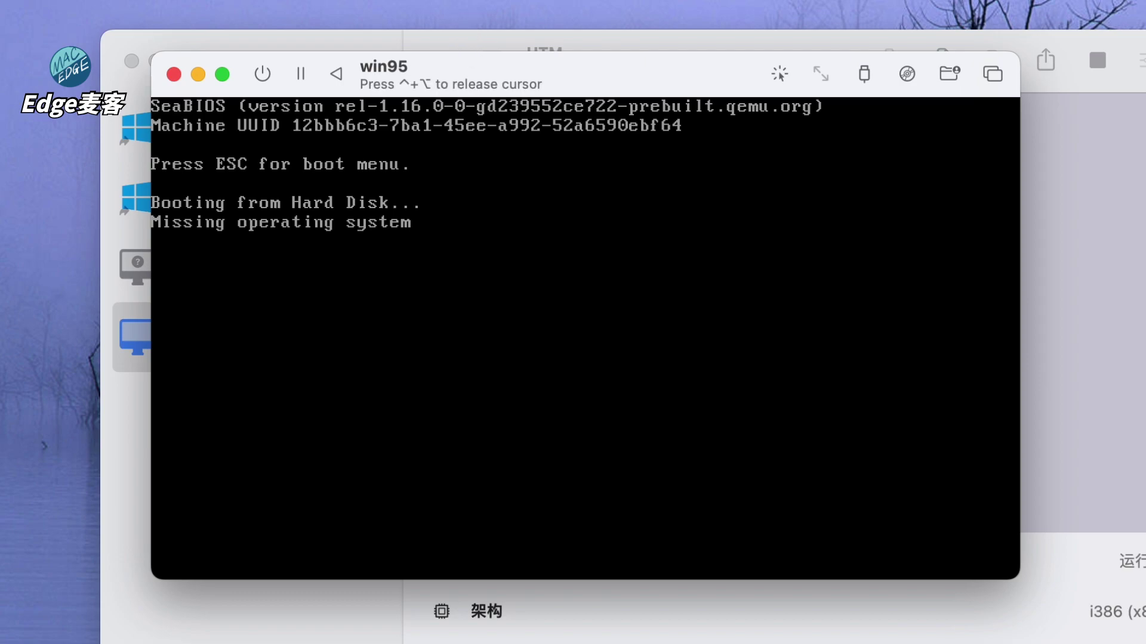
{"action": "key", "text": "ctrl+alt"}
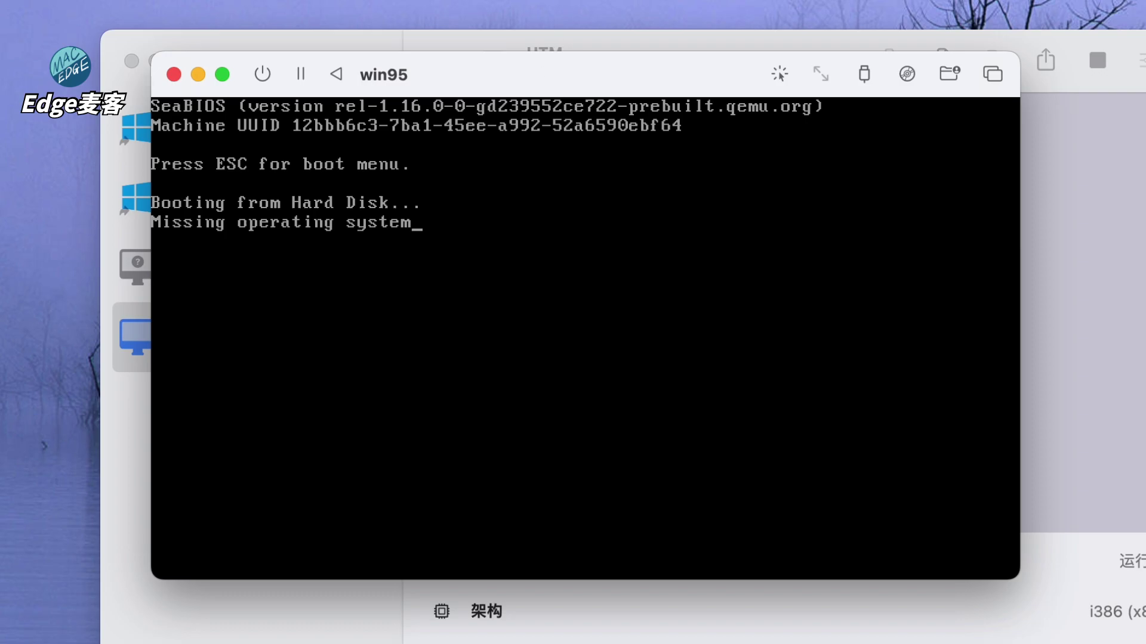
{"action": "left_click", "coordinate": [174, 74]}
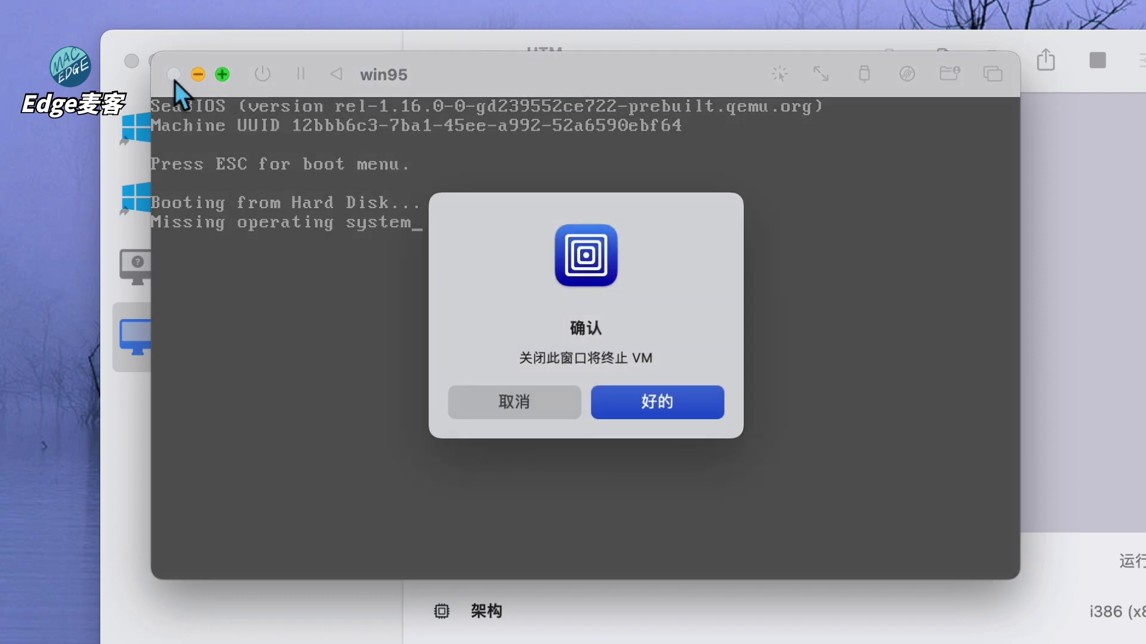
{"action": "left_click", "coordinate": [647, 413]}
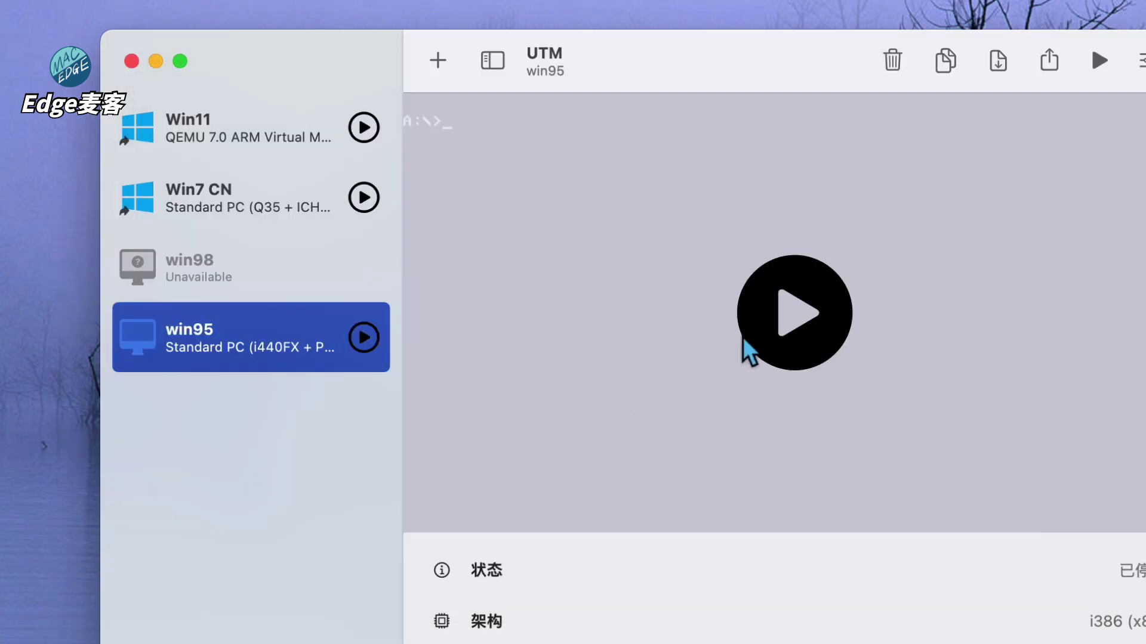
Step: Start the win95 machine, select the DVD/CD boot device, and boot from CD-ROM with CD-ROM support
{"action": "double_click", "coordinate": [298, 335]}
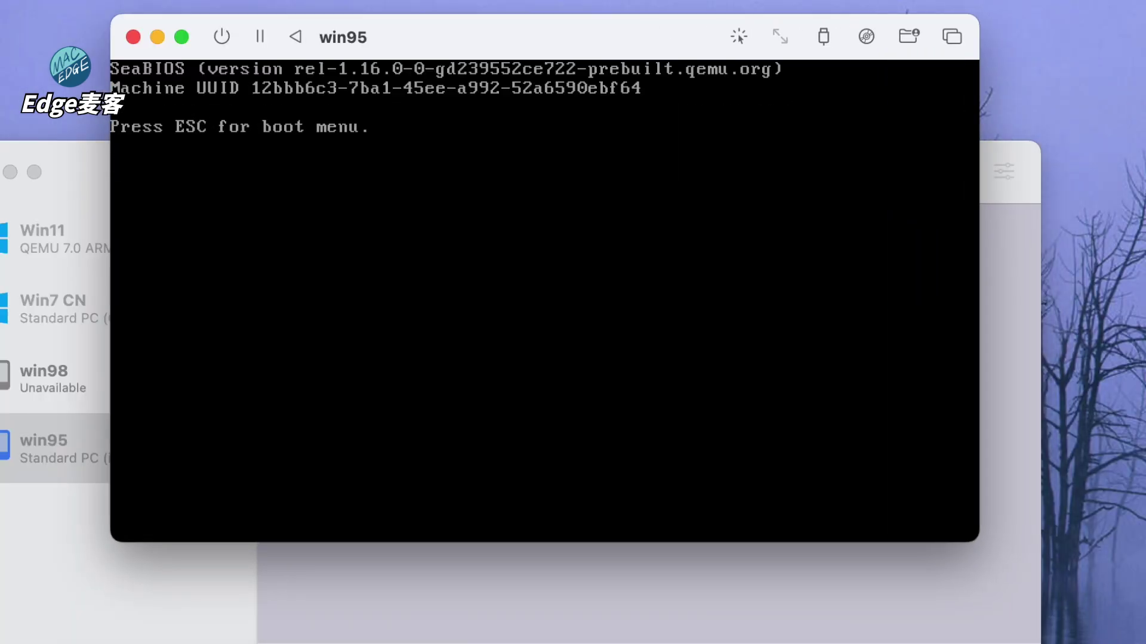
{"action": "key", "text": "Escape"}
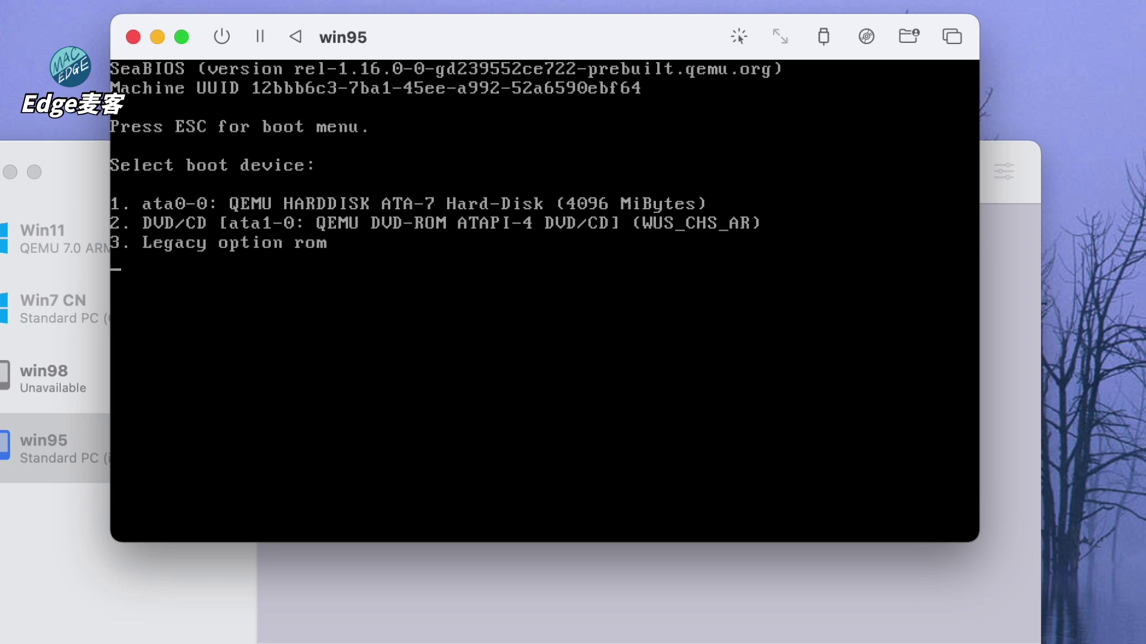
{"action": "key", "text": "2"}
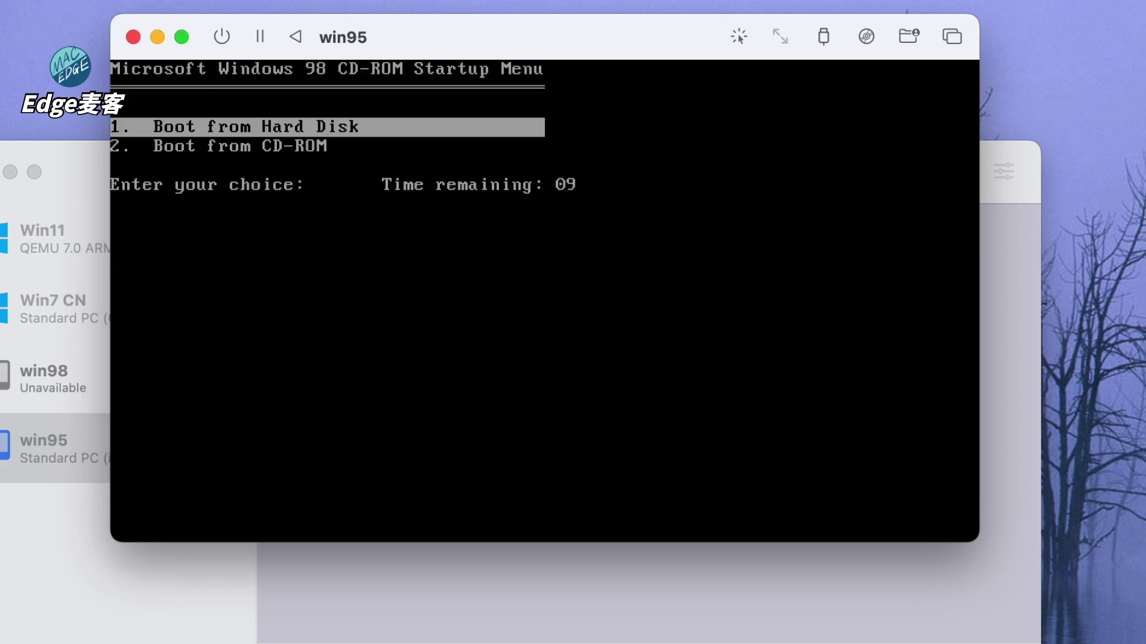
{"action": "key", "text": "Down"}
{"action": "key", "text": "Return"}
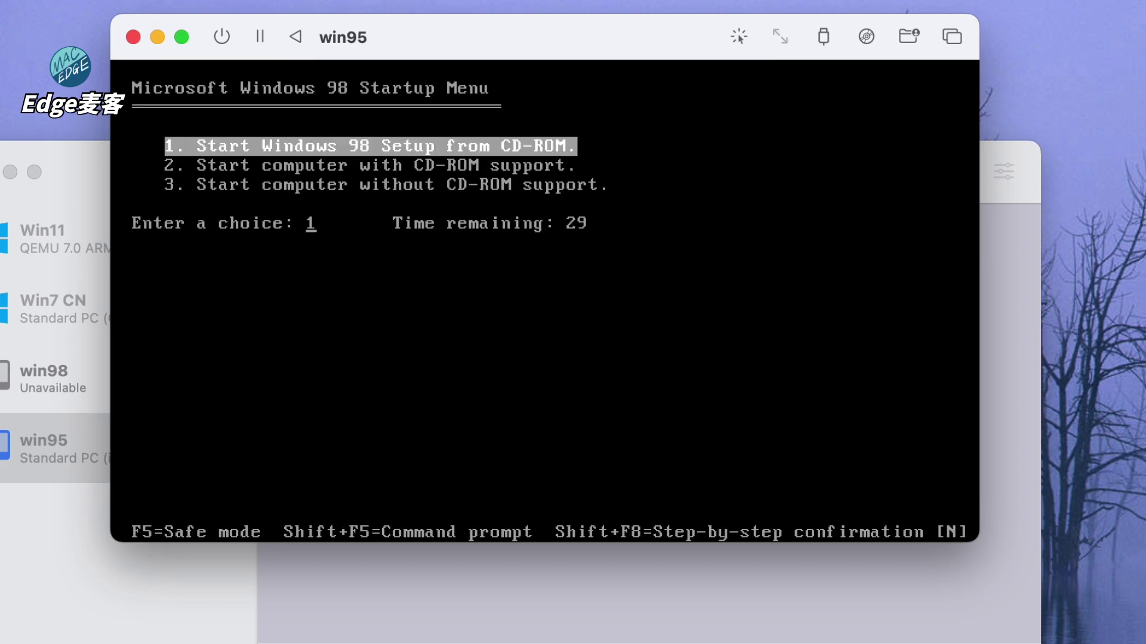
{"action": "key", "text": "Down"}
{"action": "key", "text": "Return"}
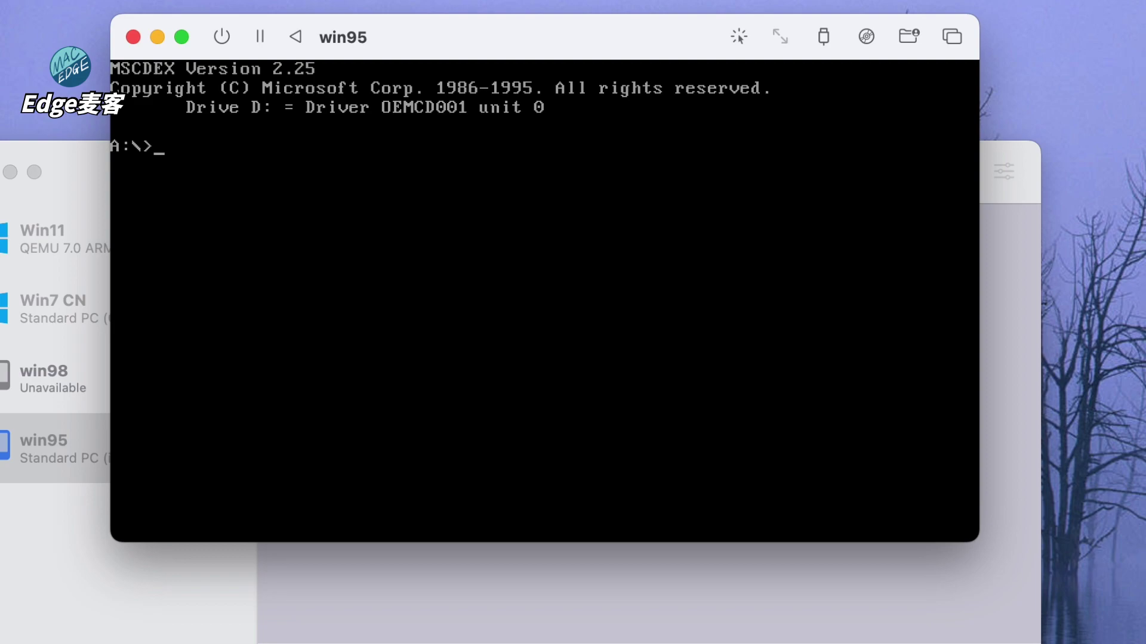
Step: Switch to drive D: and list its contents with dir /w/p
{"action": "type", "text": "d:"}
{"action": "key", "text": "Return"}
{"action": "type", "text": "dir /w/p"}
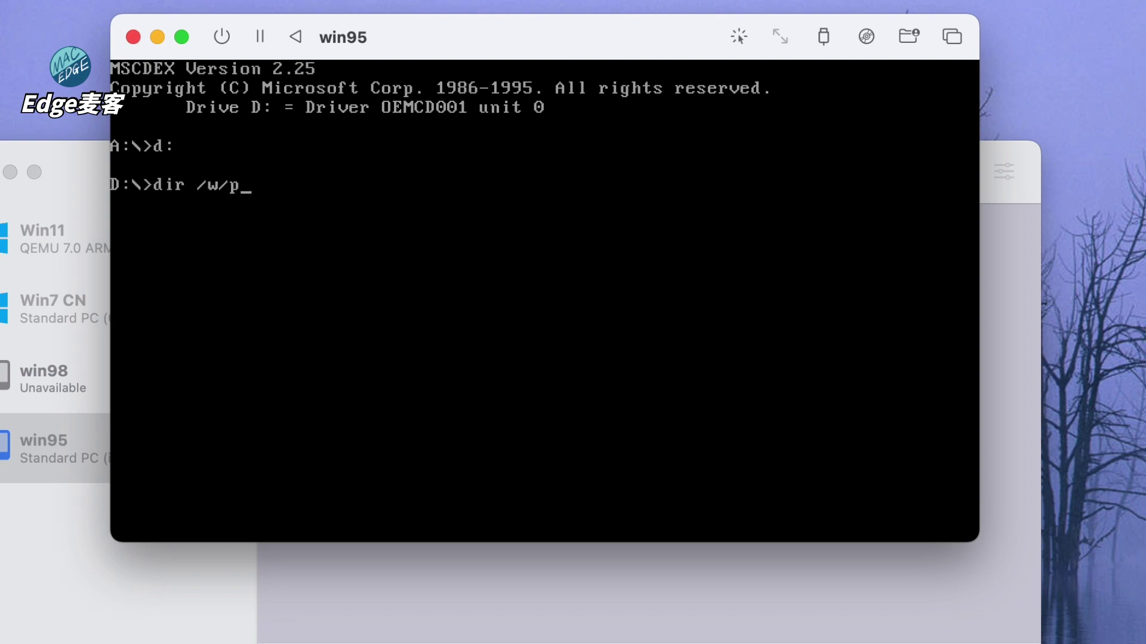
{"action": "key", "text": "Return"}
{"action": "key", "text": "Return"}
{"action": "key", "text": "Return"}
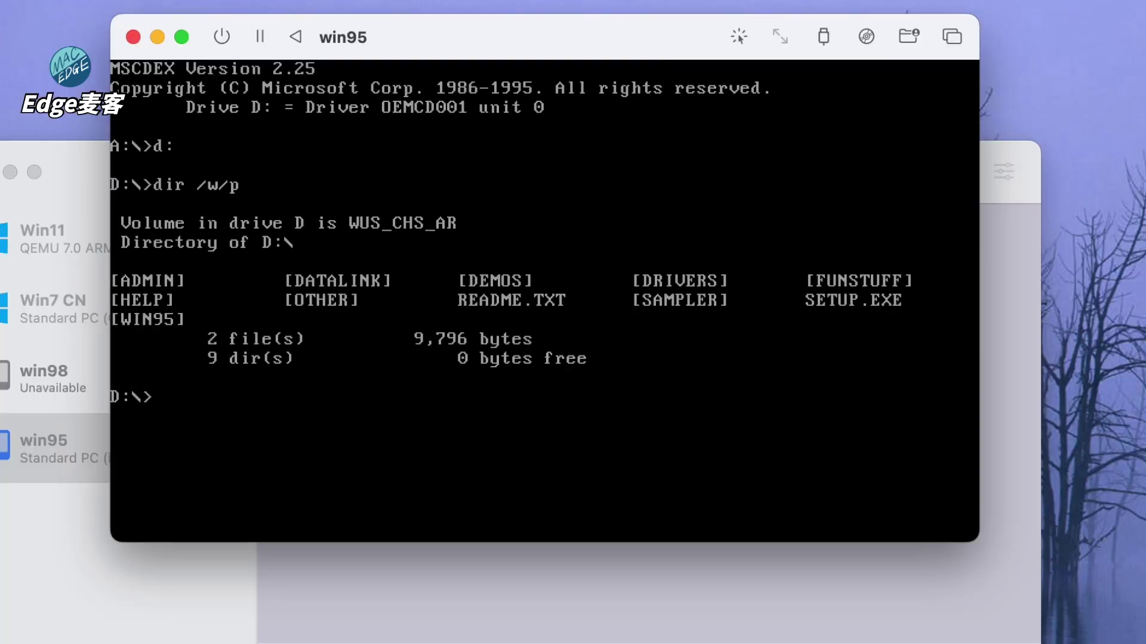
Step: Change to the win95 directory on drive D:
{"action": "type", "text": "cd win95"}
{"action": "key", "text": "Return"}
{"action": "type", "text": "d"}
{"action": "key", "text": "BackSpace"}
Step: Format drive C:, accepting the data loss and leaving the volume label empty
{"action": "type", "text": "format c:"}
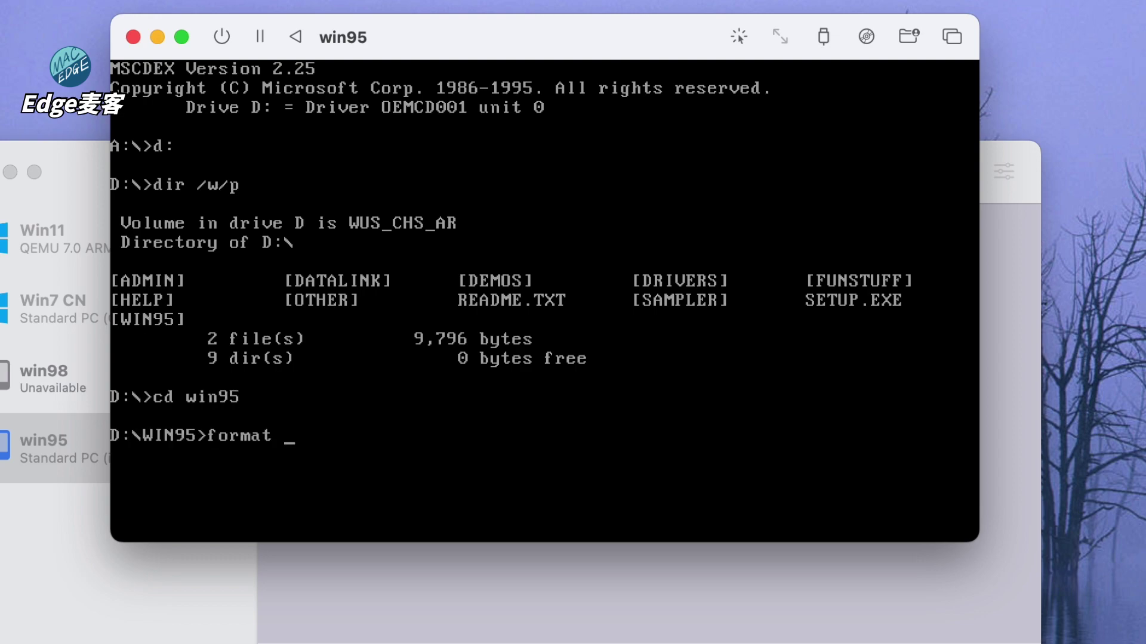
{"action": "key", "text": "BackSpace"}
{"action": "key", "text": "Return"}
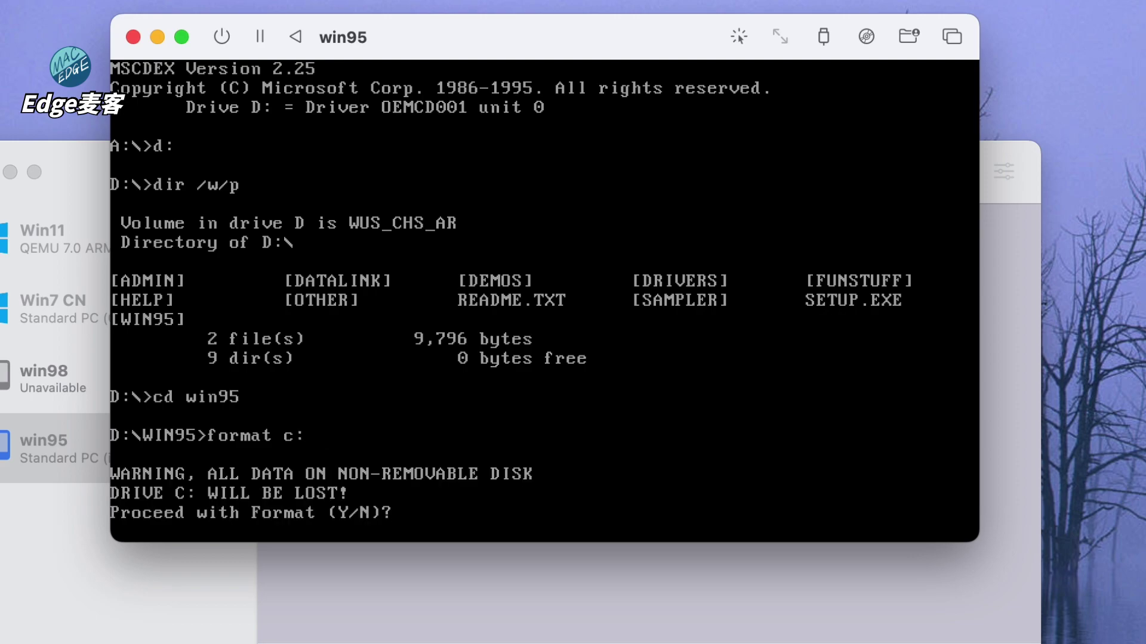
{"action": "type", "text": "y"}
{"action": "key", "text": "Return"}
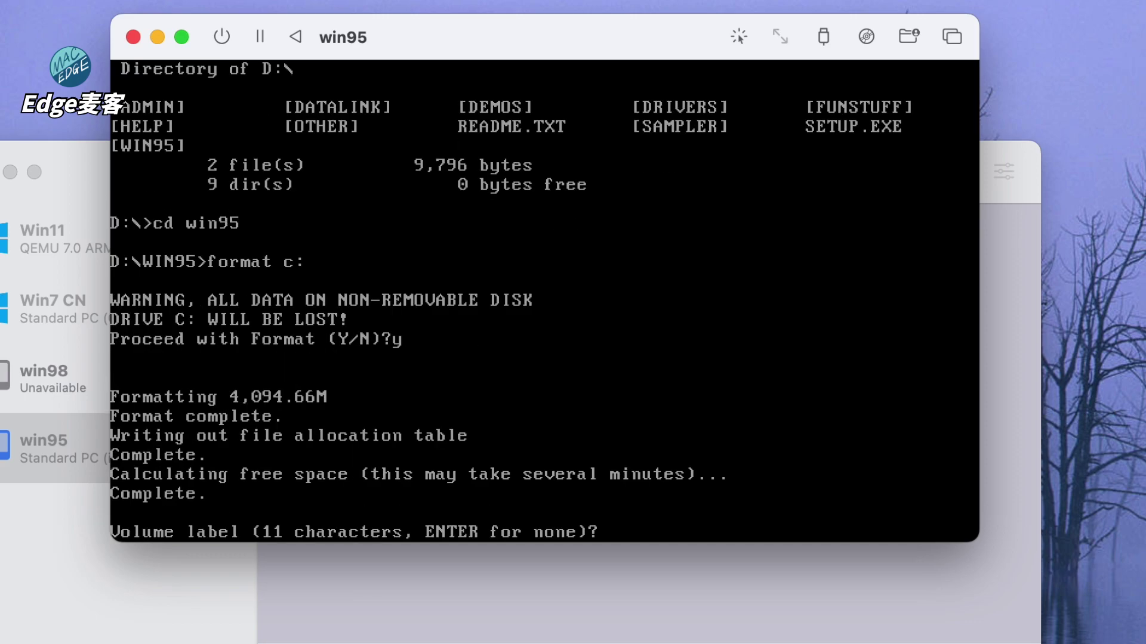
{"action": "key", "text": "Return"}
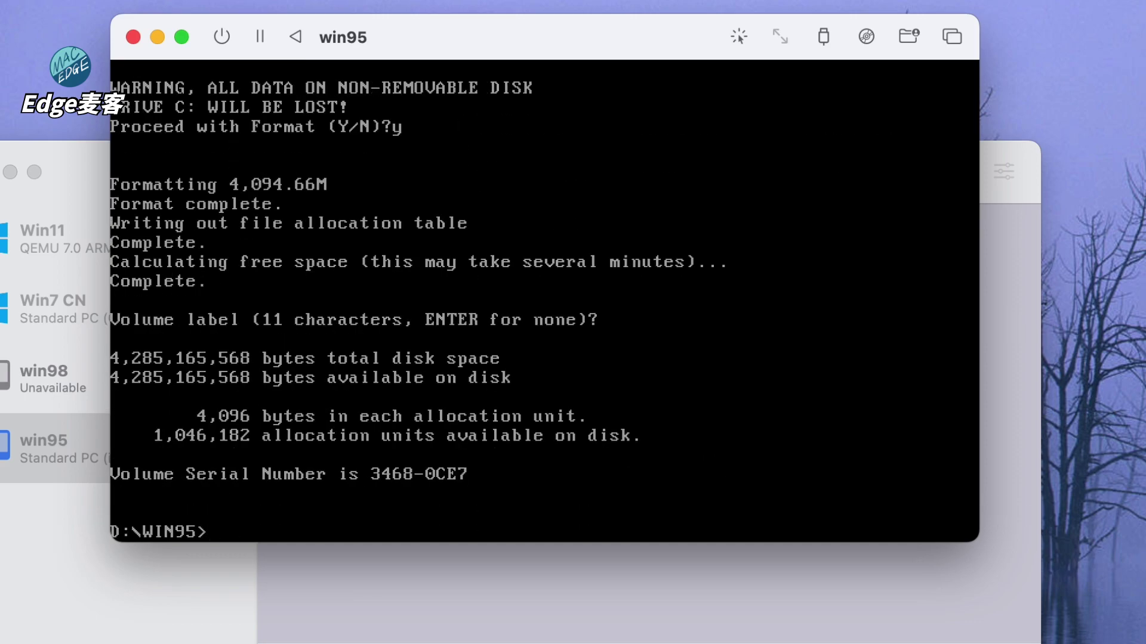
Step: Run setup from the WIN95 directory to launch the Windows 95 installer
{"action": "type", "text": "setup"}
{"action": "key", "text": "Return"}
{"action": "key", "text": "Return"}
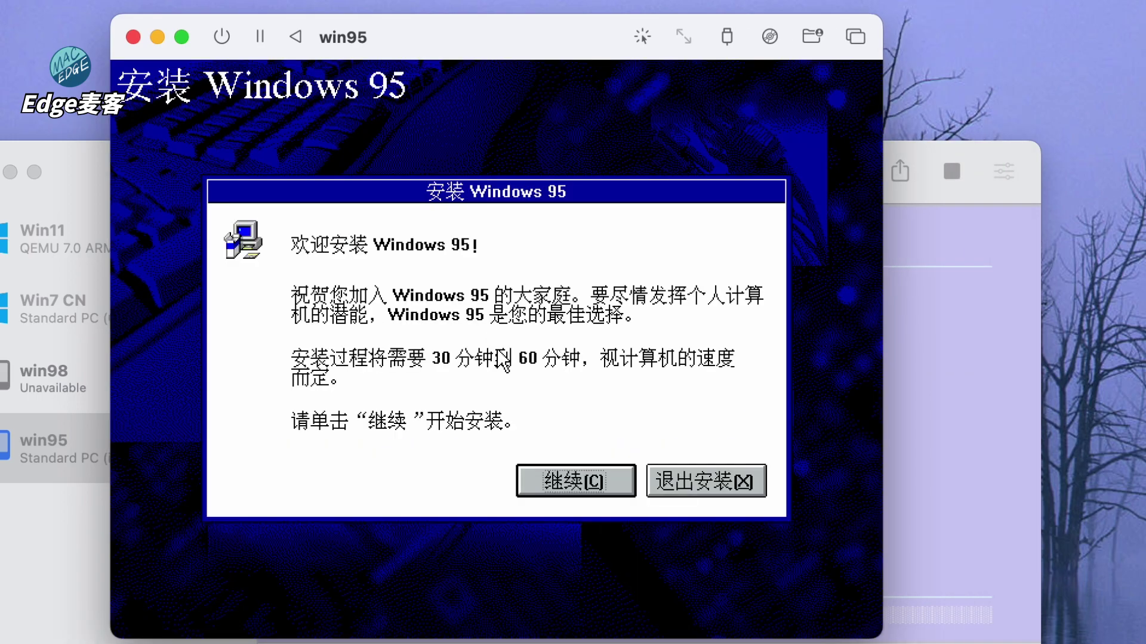
Step: Begin the Windows 95 installation, accept the software license agreement and start the setup wizard
{"action": "left_click", "coordinate": [503, 360]}
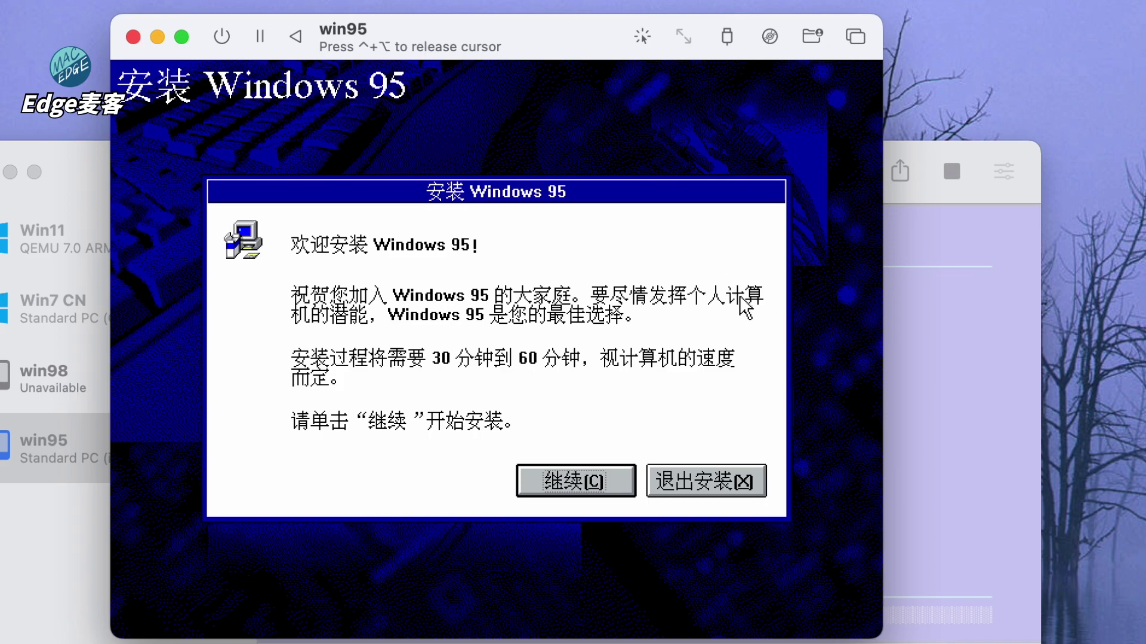
{"action": "left_click", "coordinate": [592, 480]}
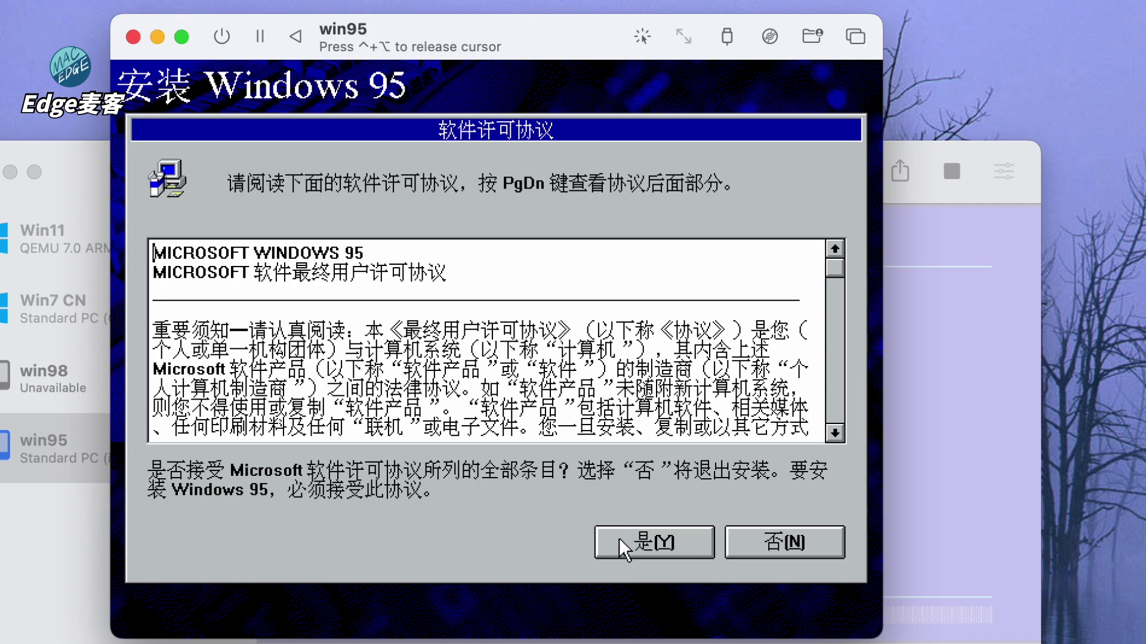
{"action": "left_click", "coordinate": [623, 549]}
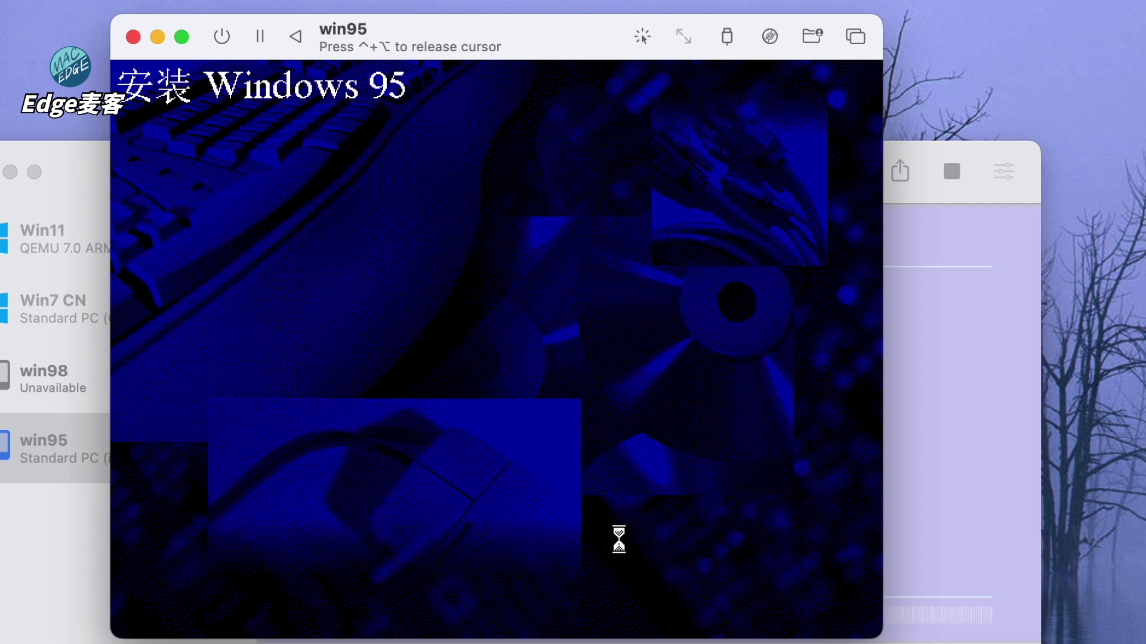
{"action": "left_click", "coordinate": [664, 578]}
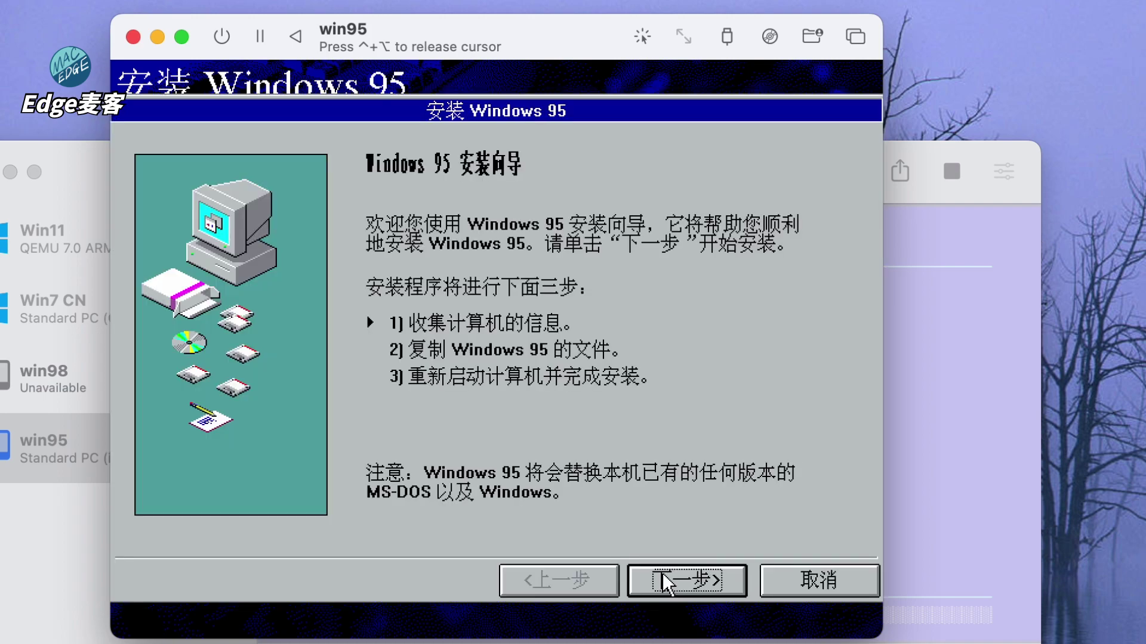
{"action": "left_click", "coordinate": [666, 582]}
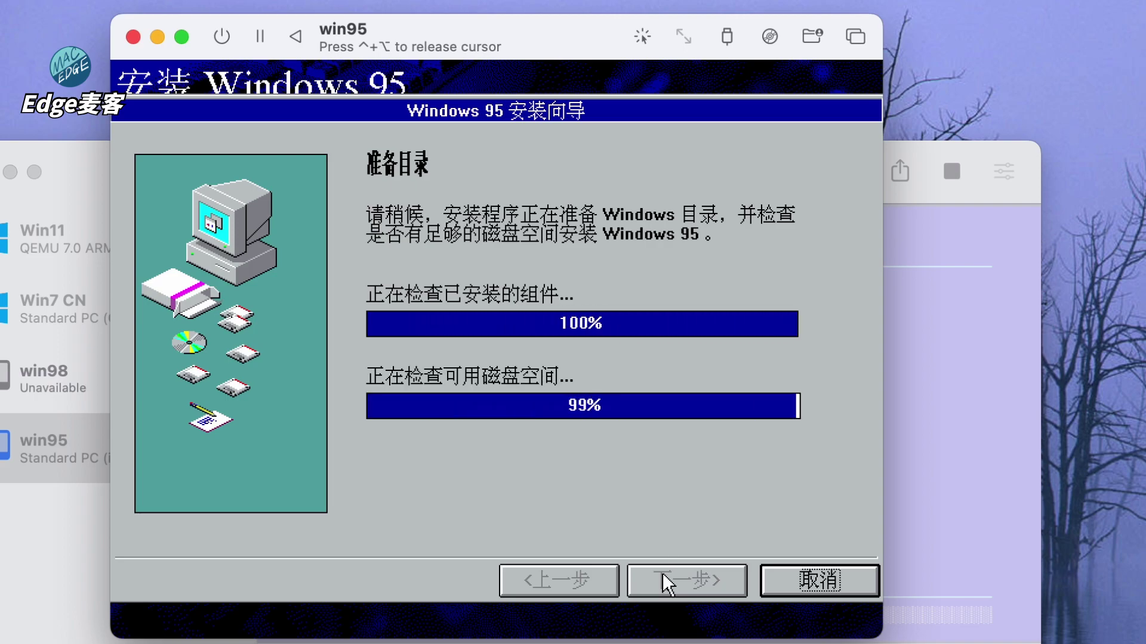
Step: Continue past the directory preparation and submit the product number on the certificate of authenticity page
{"action": "left_click", "coordinate": [667, 580]}
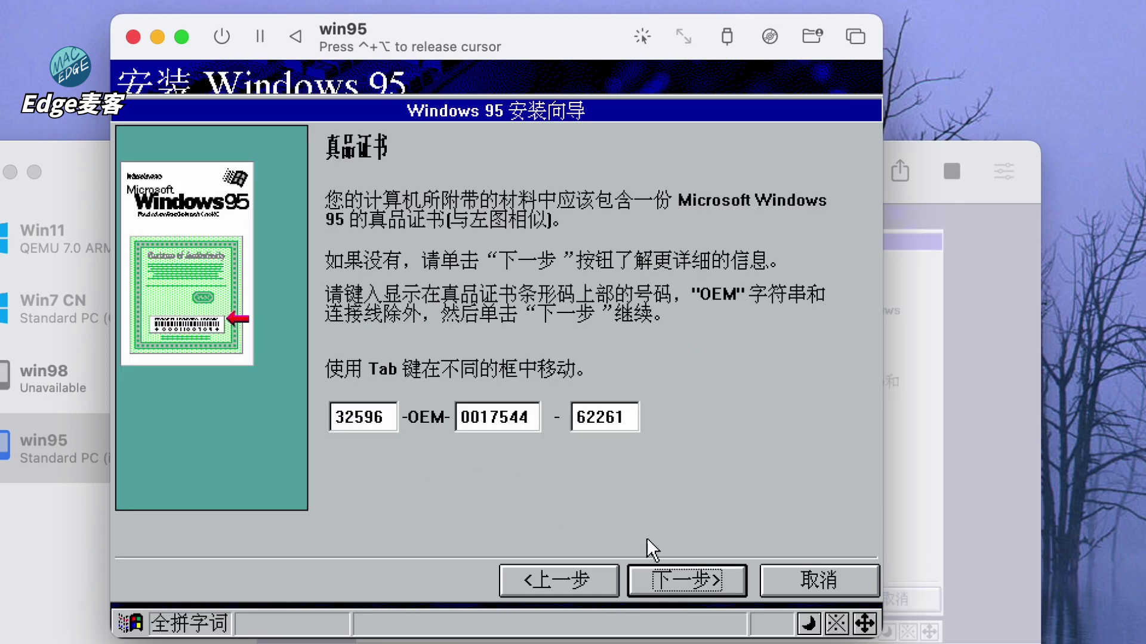
{"action": "left_click", "coordinate": [661, 576]}
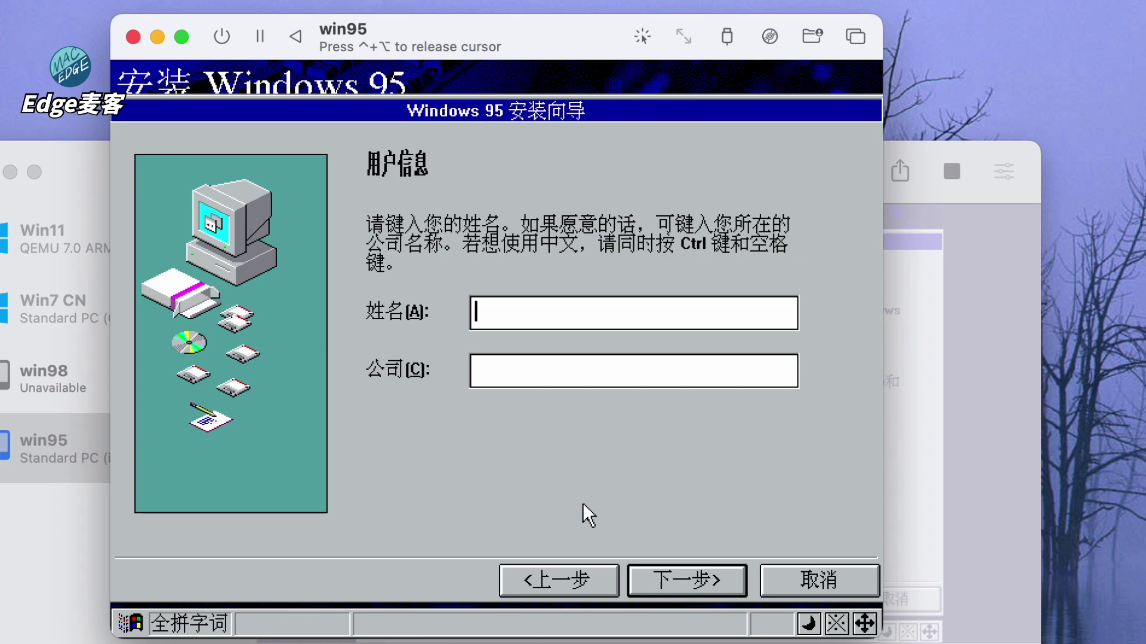
Step: Fill in the user information with the name User and the company mac, and continue
{"action": "key", "text": "ctrl+space"}
{"action": "type", "text": "User"}
{"action": "key", "text": "Tab"}
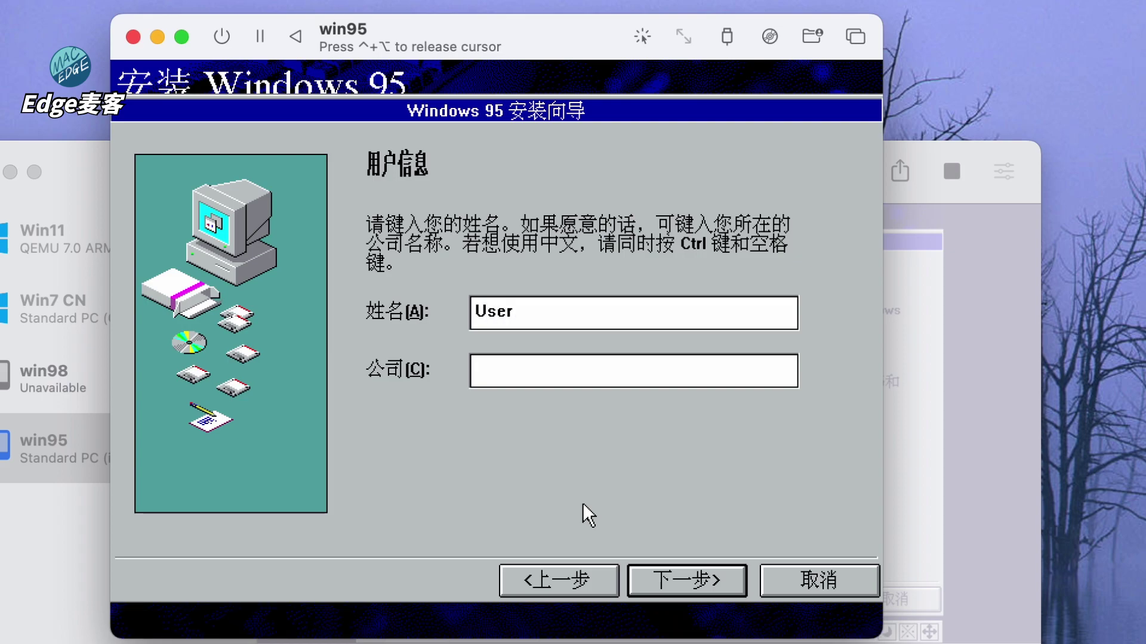
{"action": "key", "text": "ctrl+space"}
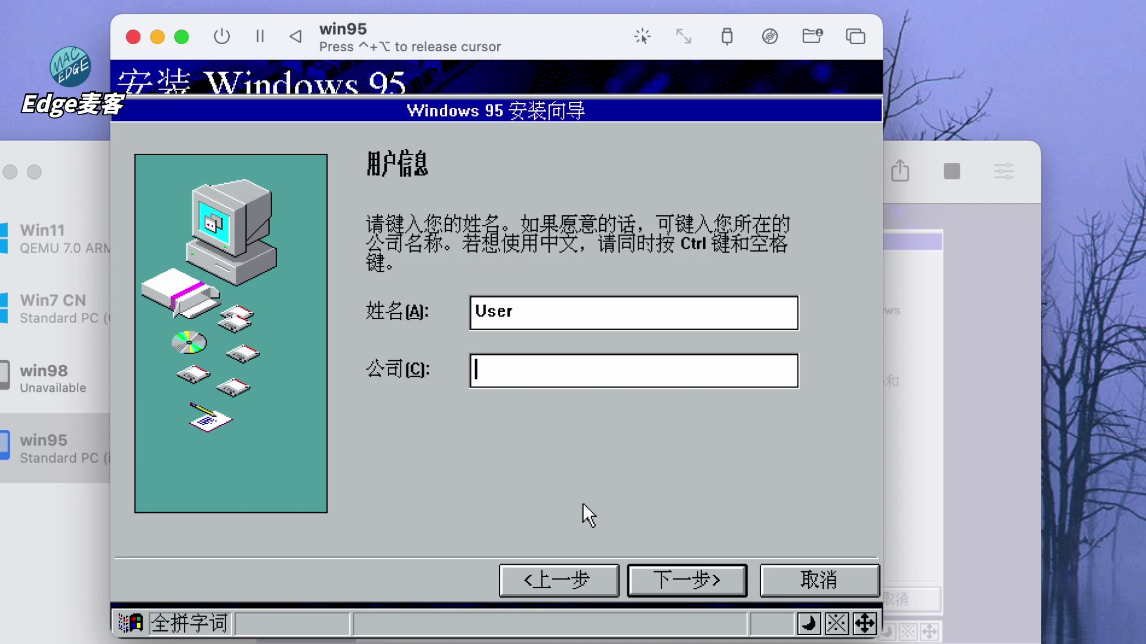
{"action": "key", "text": "ctrl+space"}
{"action": "type", "text": "mac"}
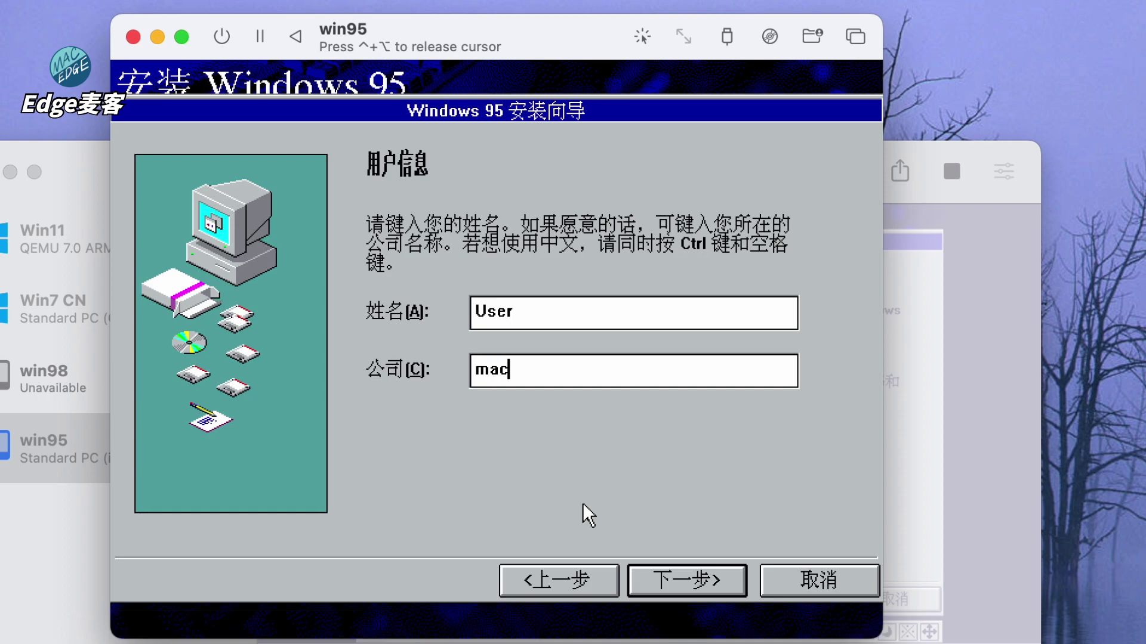
{"action": "left_click", "coordinate": [655, 579]}
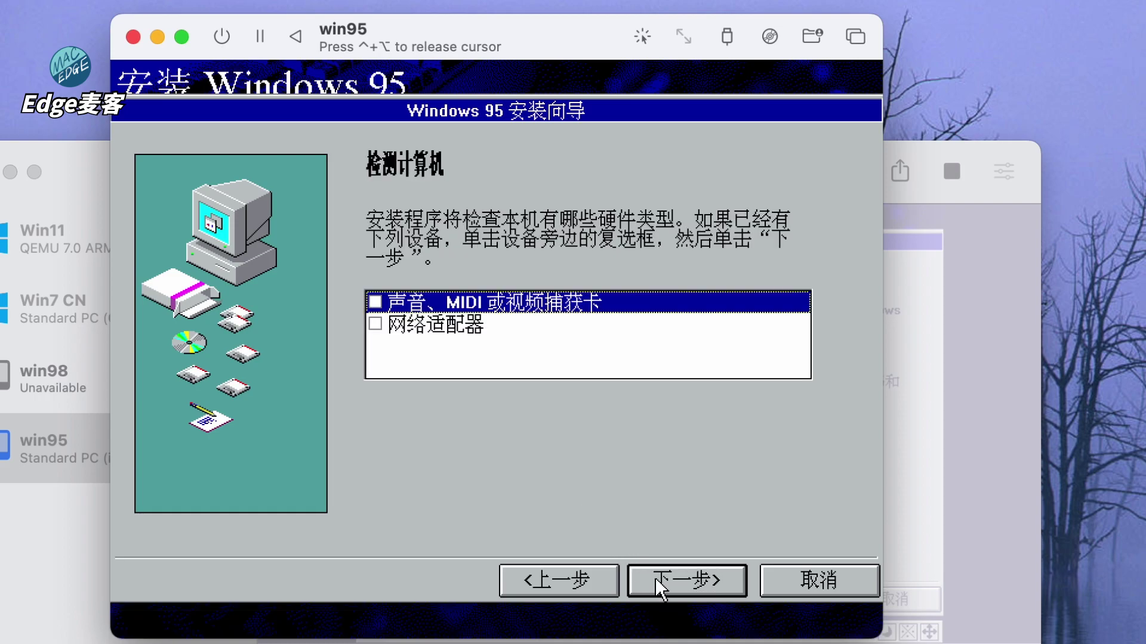
Step: Include the sound, MIDI or video capture card and the network adapter in hardware detection, and keep the recommended common components
{"action": "left_click", "coordinate": [375, 304]}
{"action": "left_click", "coordinate": [376, 323]}
{"action": "left_click", "coordinate": [735, 580]}
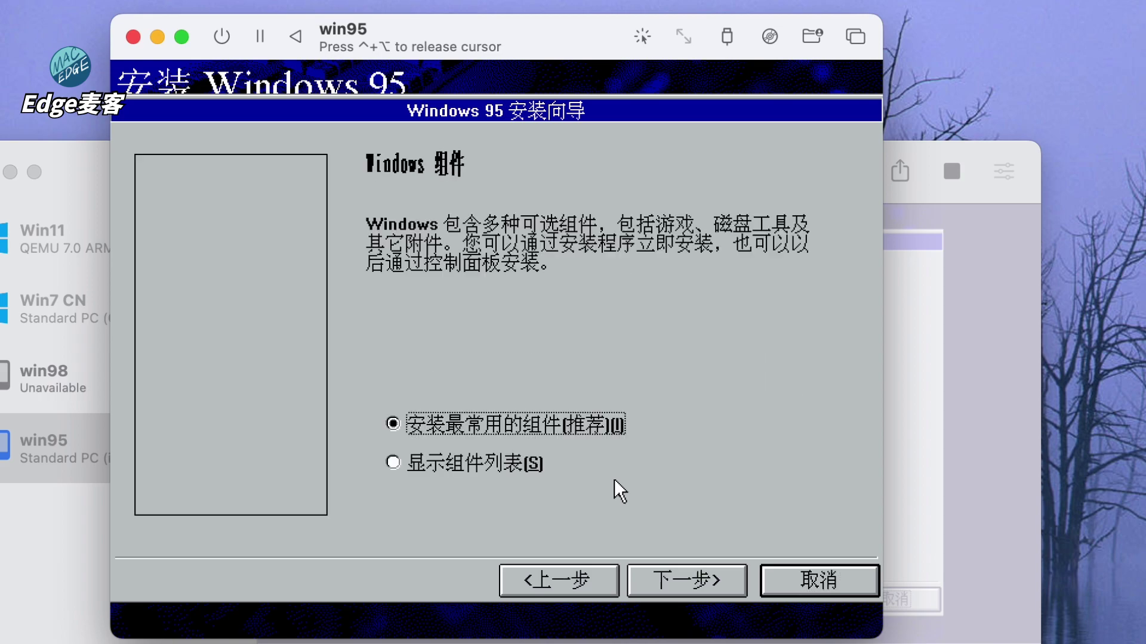
{"action": "left_click", "coordinate": [675, 576]}
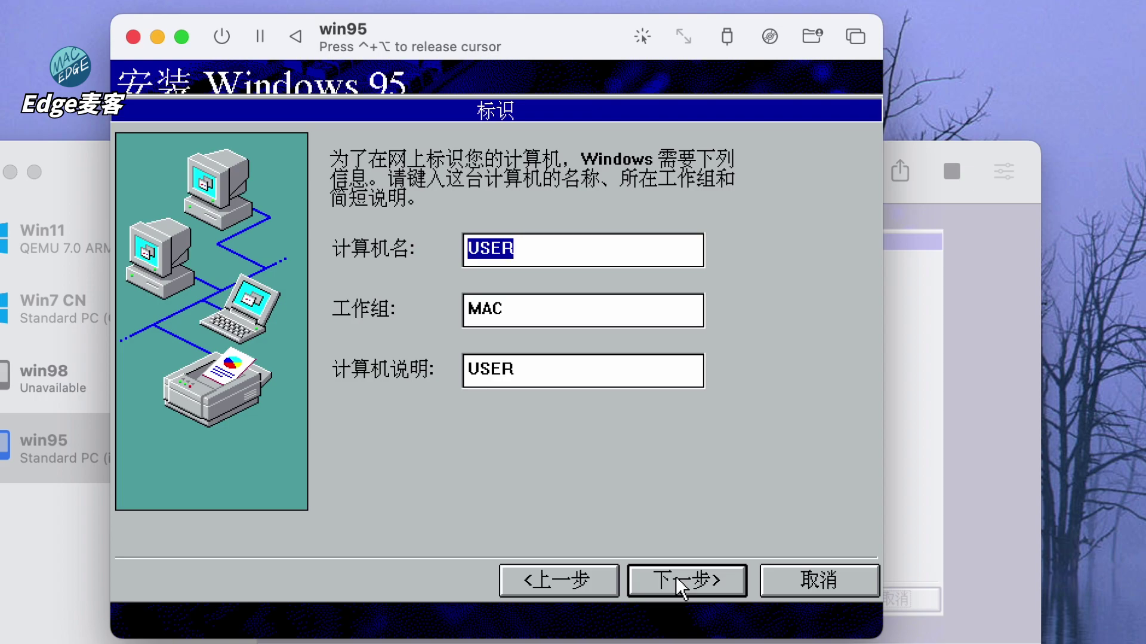
Step: Accept the default network identification and choose not to create a startup disk, starting the file copy
{"action": "left_click", "coordinate": [675, 577]}
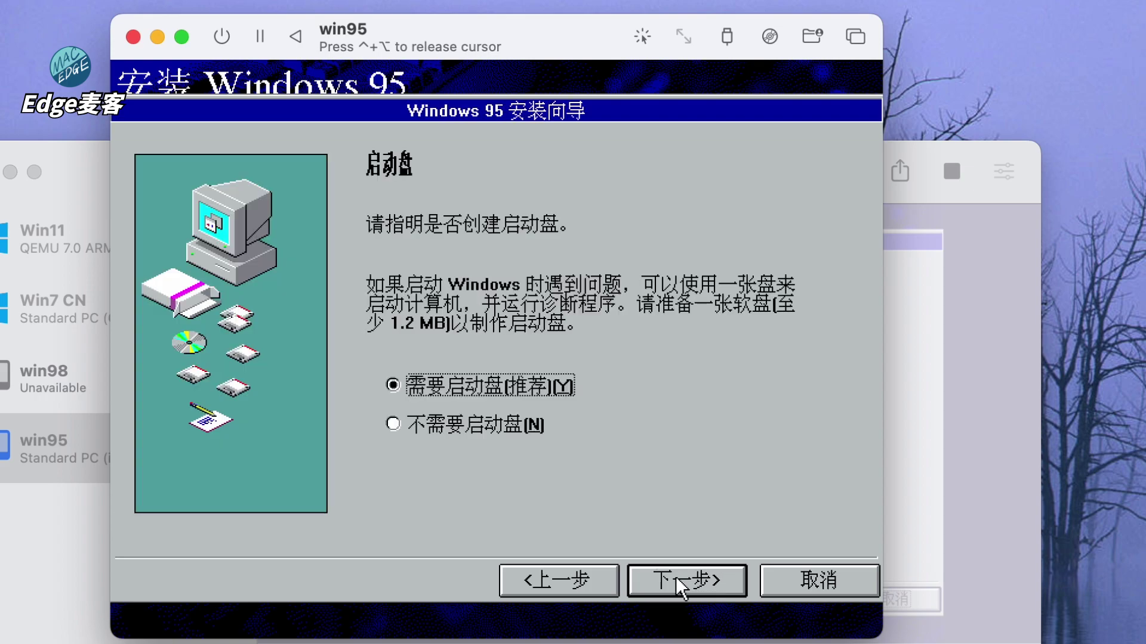
{"action": "left_click", "coordinate": [483, 424]}
{"action": "left_click", "coordinate": [694, 581]}
{"action": "left_click", "coordinate": [696, 582]}
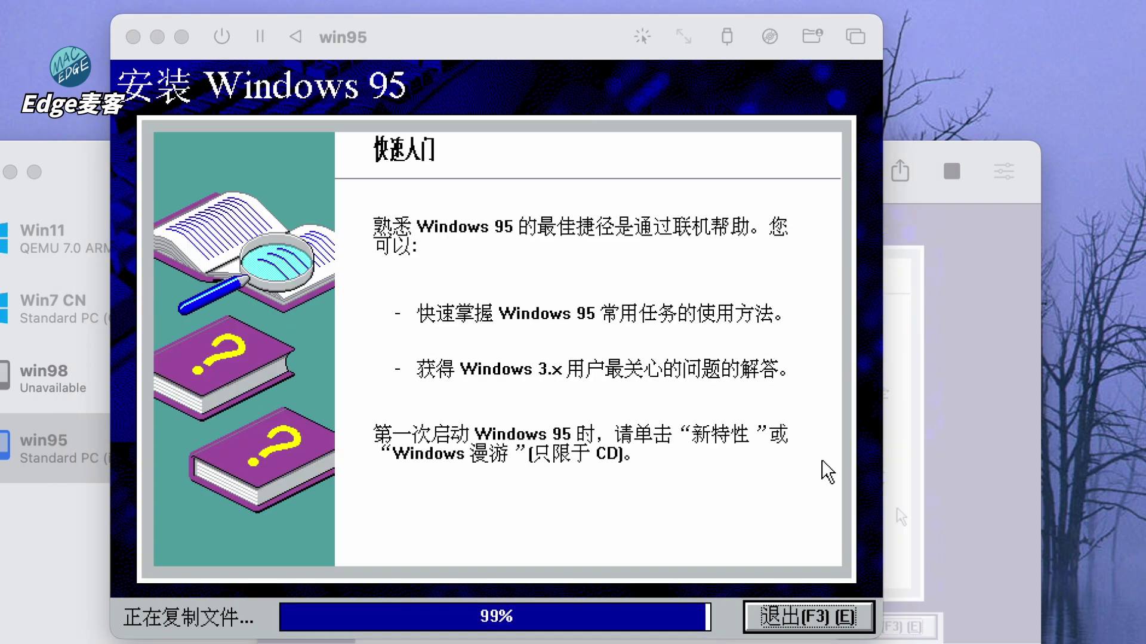
Step: Finish the setup wizard and confirm the floppy notice to restart the virtual machine
{"action": "left_click", "coordinate": [827, 471]}
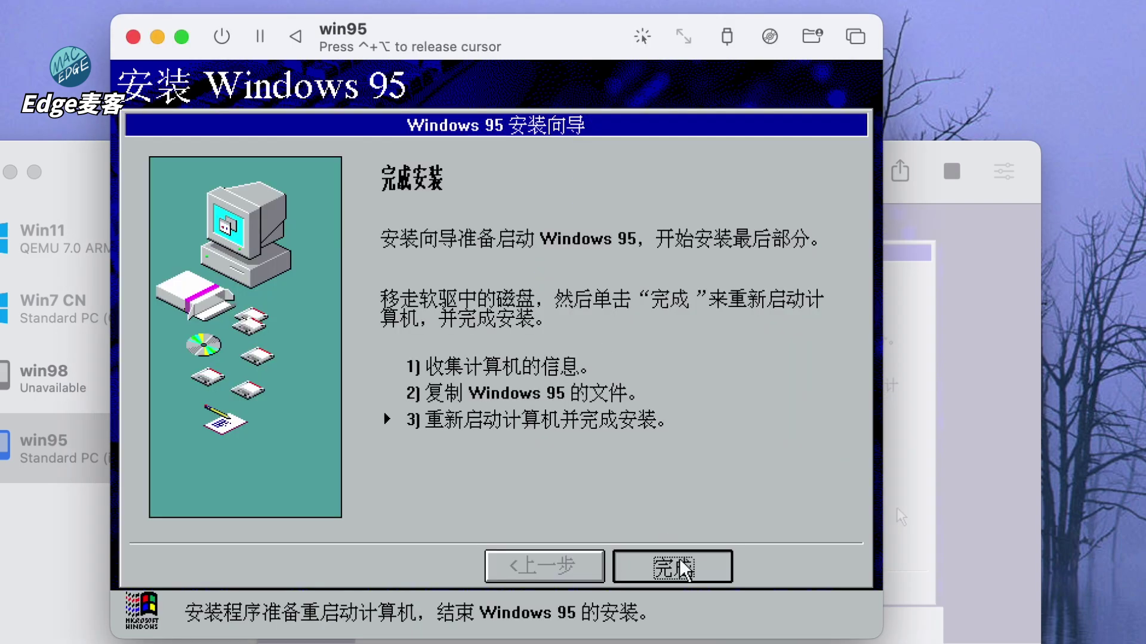
{"action": "left_click", "coordinate": [682, 570]}
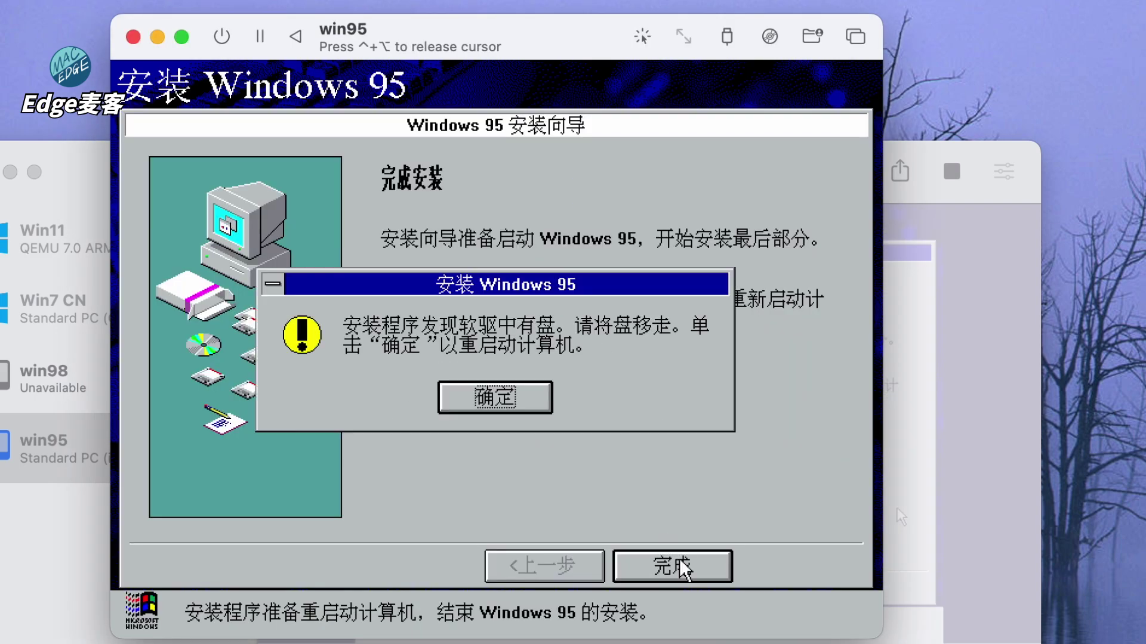
{"action": "left_click", "coordinate": [540, 398]}
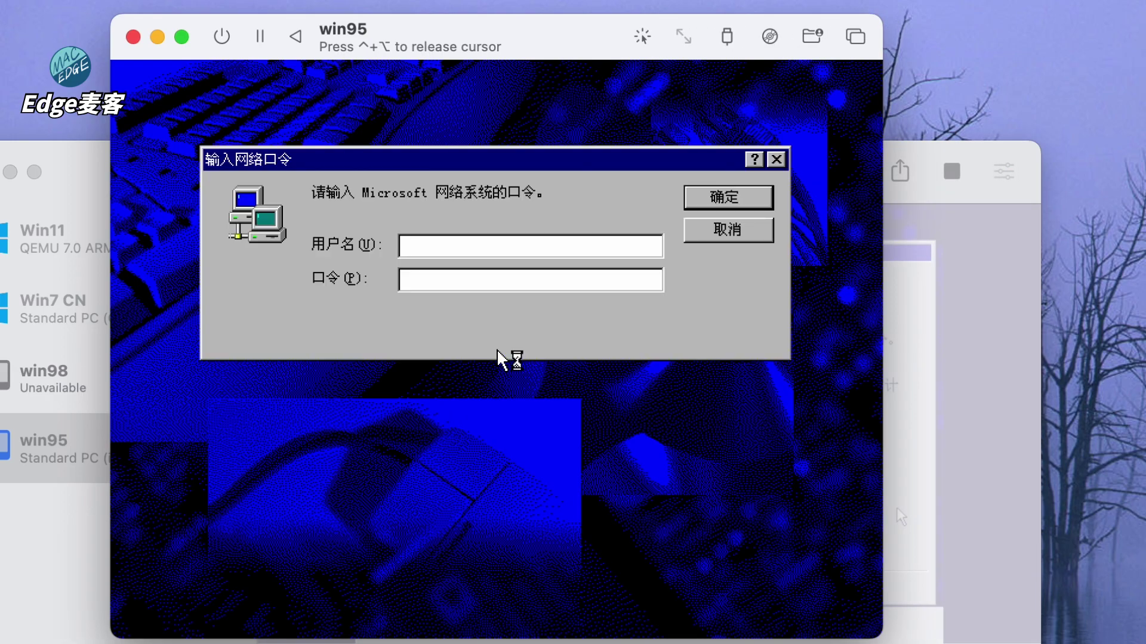
Step: Log on to Microsoft networking as User with a password, and confirm the new Windows password
{"action": "type", "text": "User"}
{"action": "key", "text": "Tab"}
{"action": "type", "text": "******"}
{"action": "key", "text": "Return"}
{"action": "type", "text": "******"}
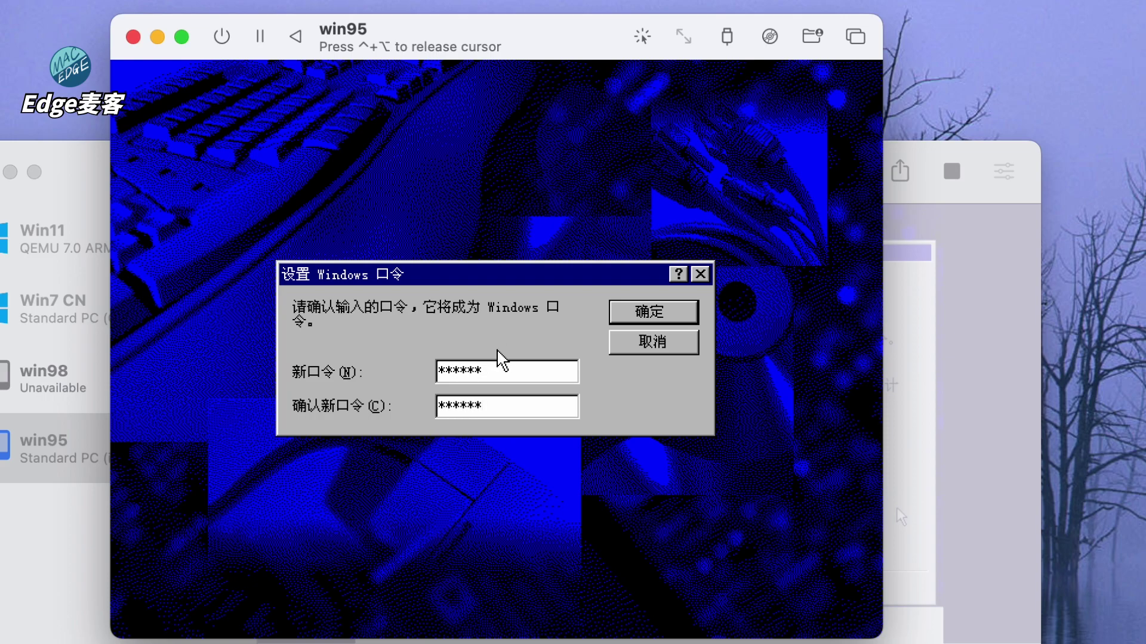
{"action": "key", "text": "Return"}
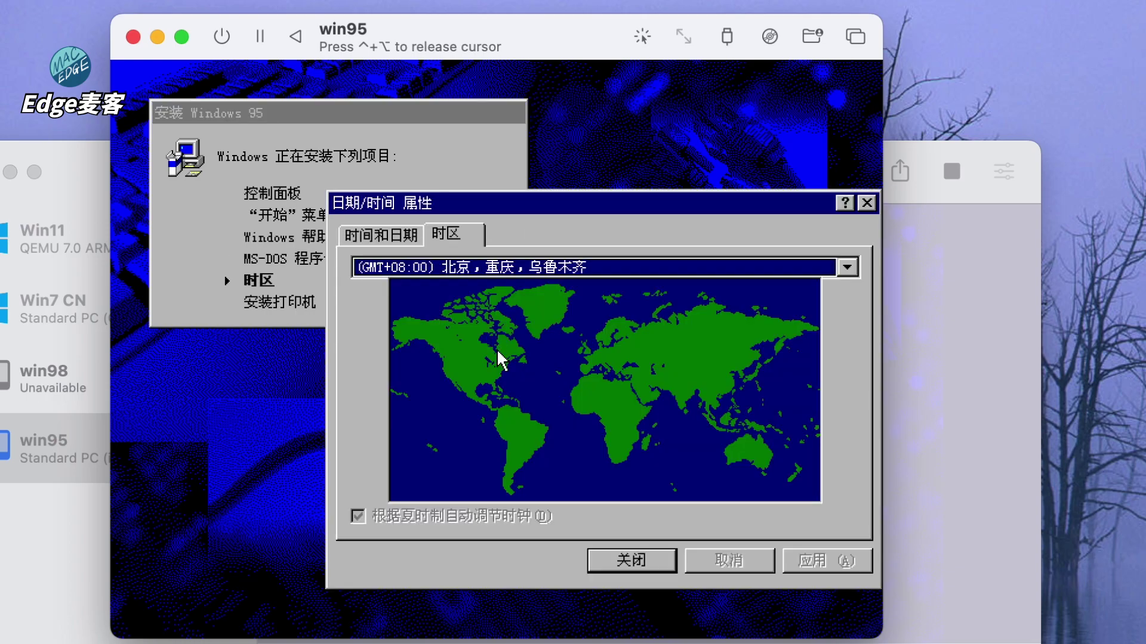
Step: Keep the GMT+08:00 Beijing time zone and cancel the Add Printer wizard to complete the setup
{"action": "left_click", "coordinate": [617, 561]}
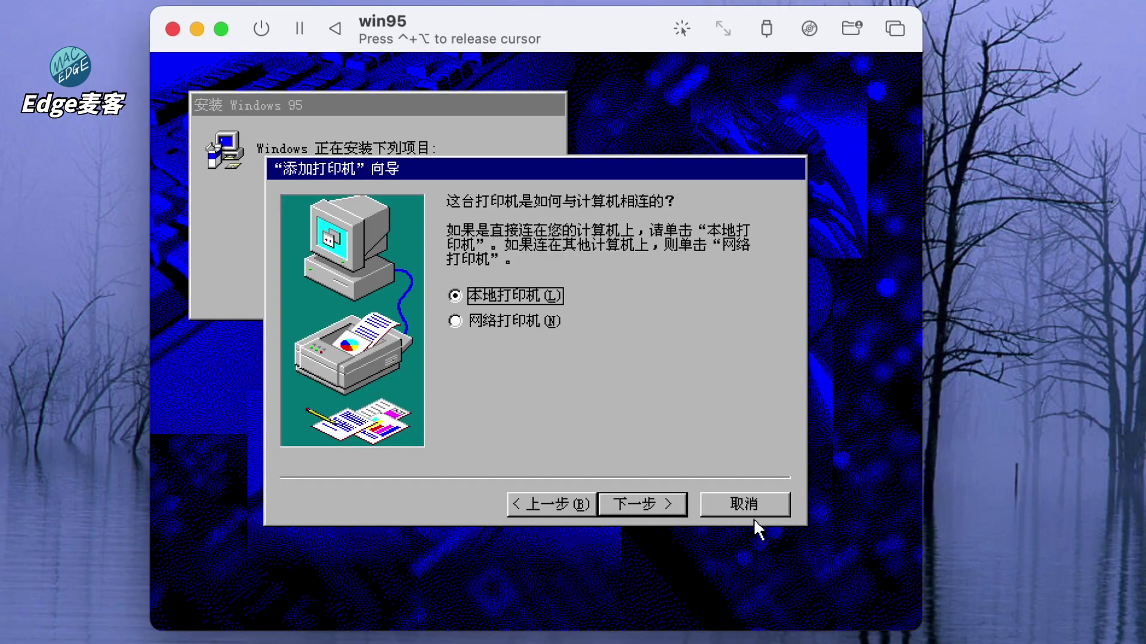
{"action": "left_click", "coordinate": [746, 508]}
{"action": "left_click", "coordinate": [526, 433]}
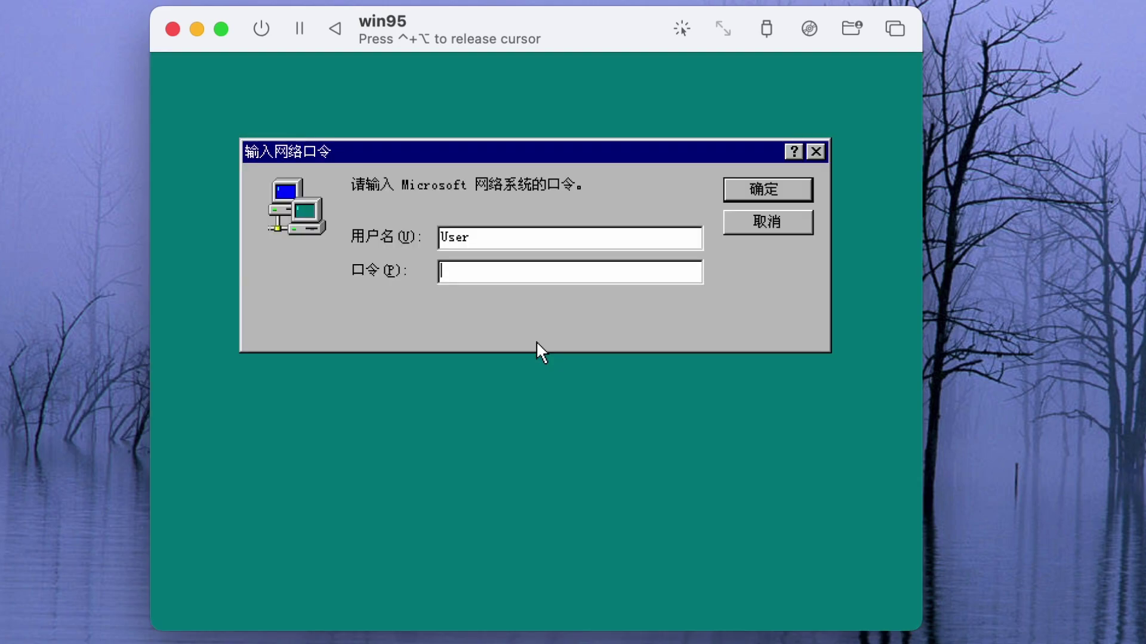
Step: Log on to Windows 95 with the account password and close the Welcome window
{"action": "type", "text": "**"}
{"action": "key", "text": "Return"}
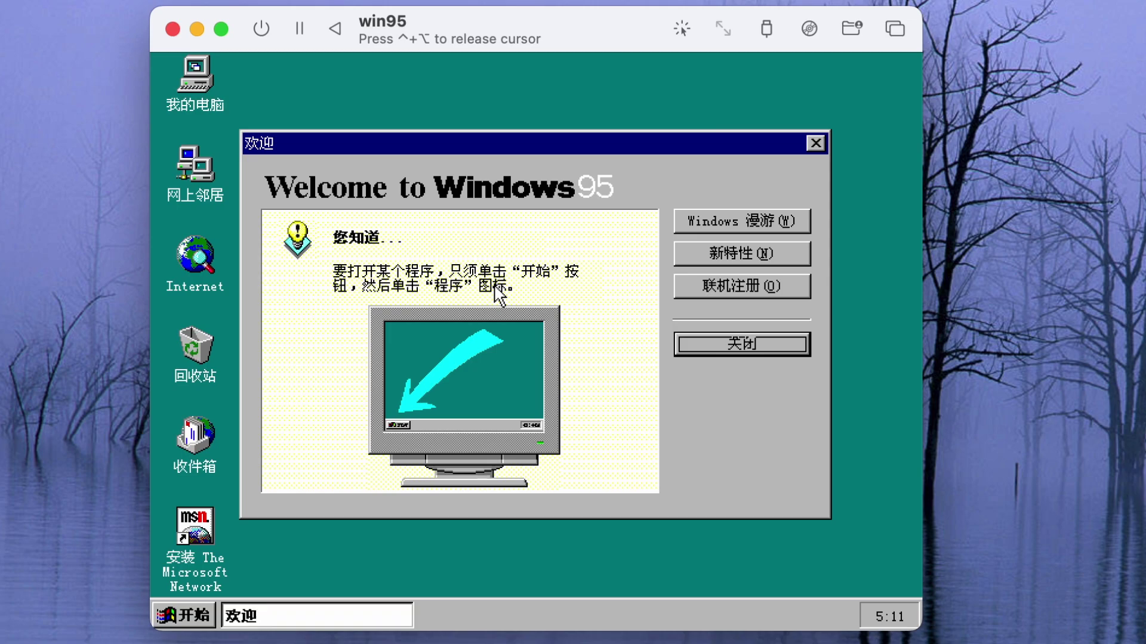
{"action": "left_click", "coordinate": [724, 344]}
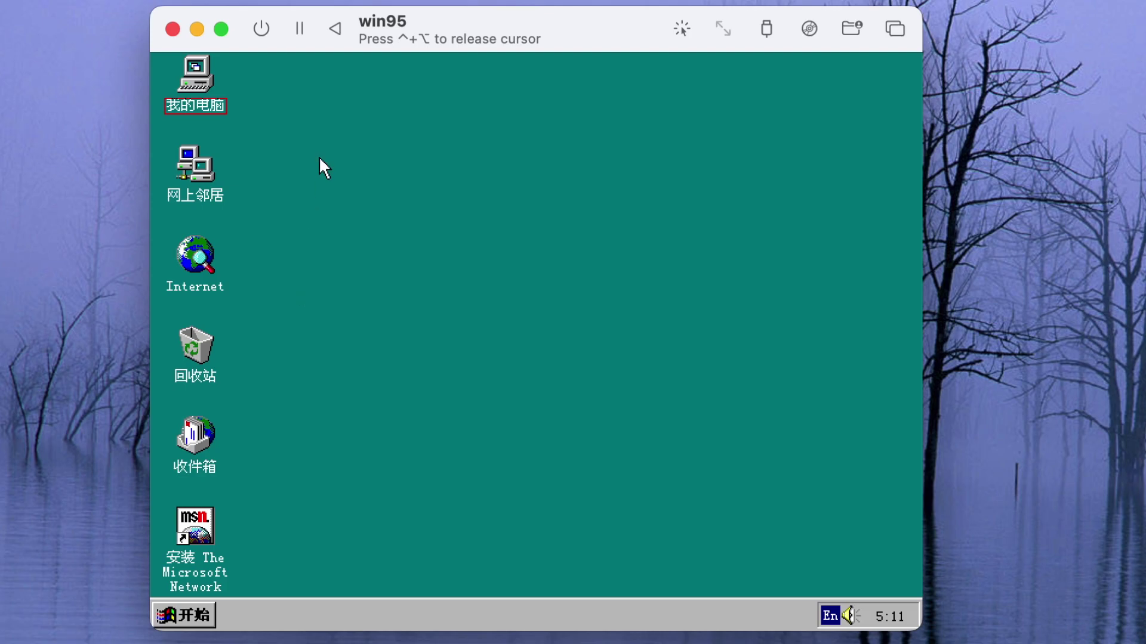
Step: Set the desktop area to 1024x768 pixels in the display properties, apply it and keep the settings
{"action": "right_click", "coordinate": [319, 155]}
{"action": "left_click", "coordinate": [356, 307]}
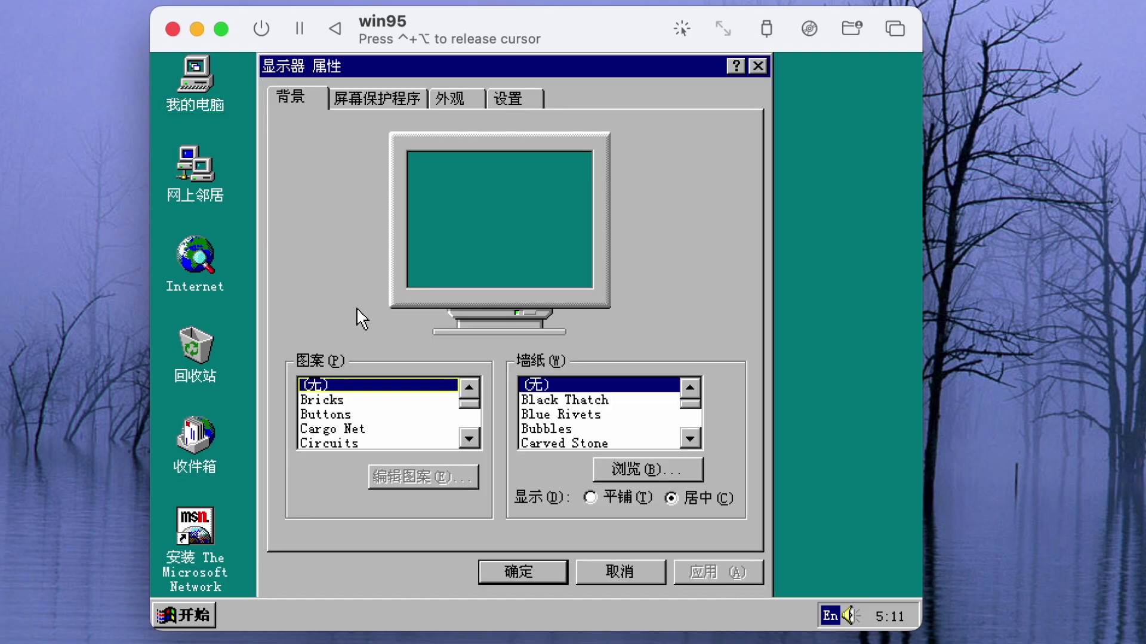
{"action": "left_click", "coordinate": [512, 102]}
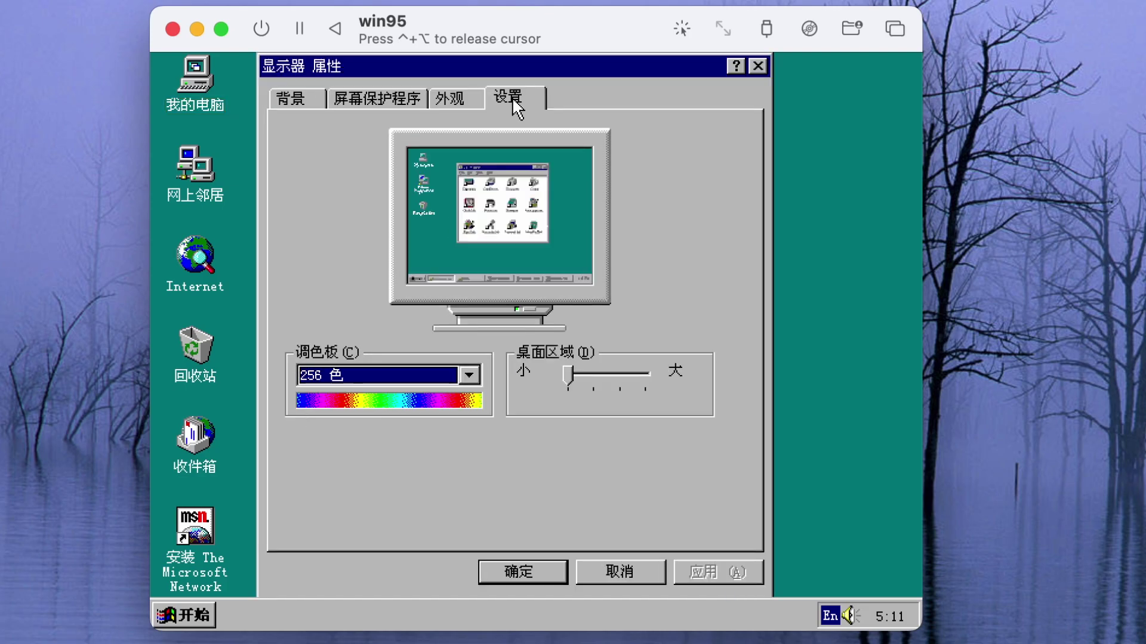
{"action": "left_click", "coordinate": [599, 374]}
{"action": "left_click", "coordinate": [621, 374]}
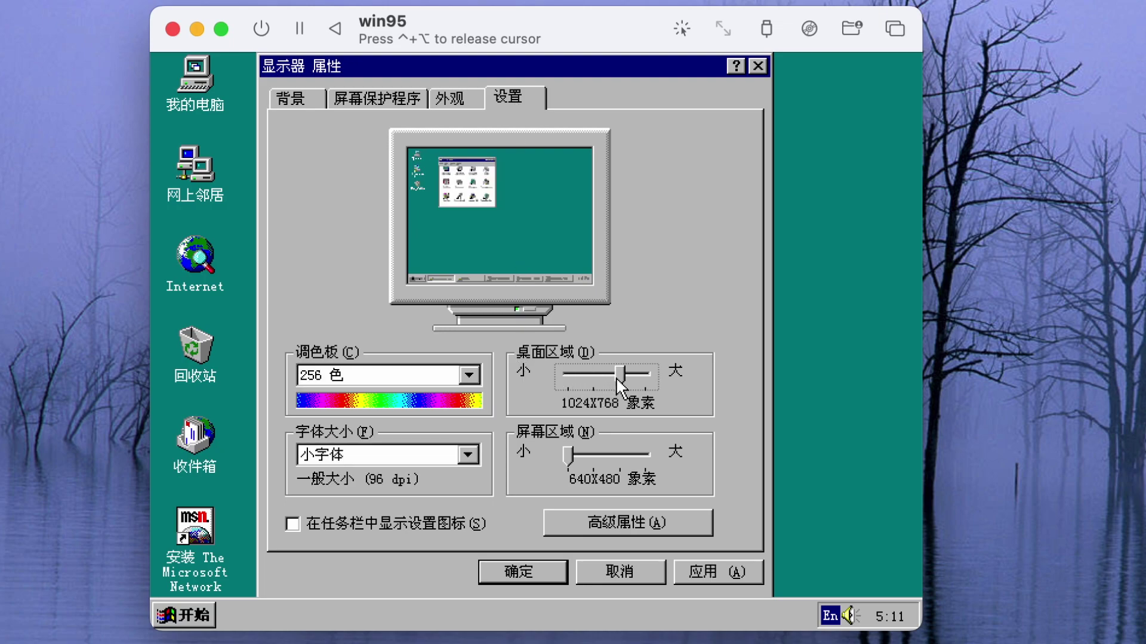
{"action": "left_click", "coordinate": [689, 572]}
{"action": "left_click", "coordinate": [517, 394]}
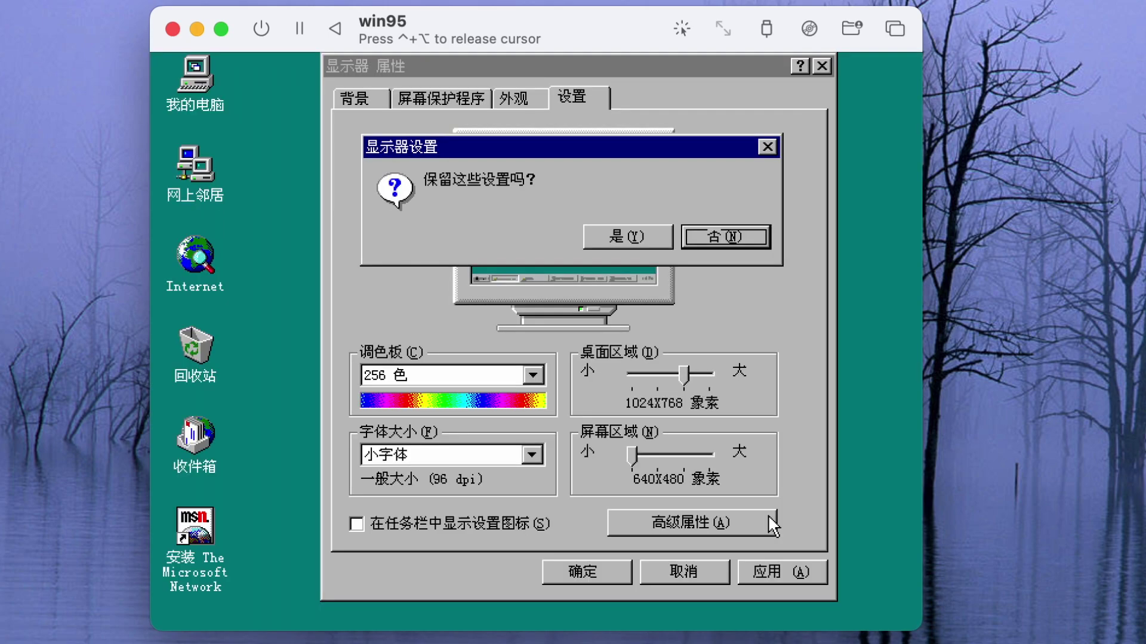
{"action": "left_click", "coordinate": [628, 235]}
Step: Set the screen area to 1024x768 pixels, apply the change and keep the display settings
{"action": "left_click_drag", "start_coordinate": [632, 462], "coordinate": [685, 463]}
{"action": "left_click", "coordinate": [616, 572]}
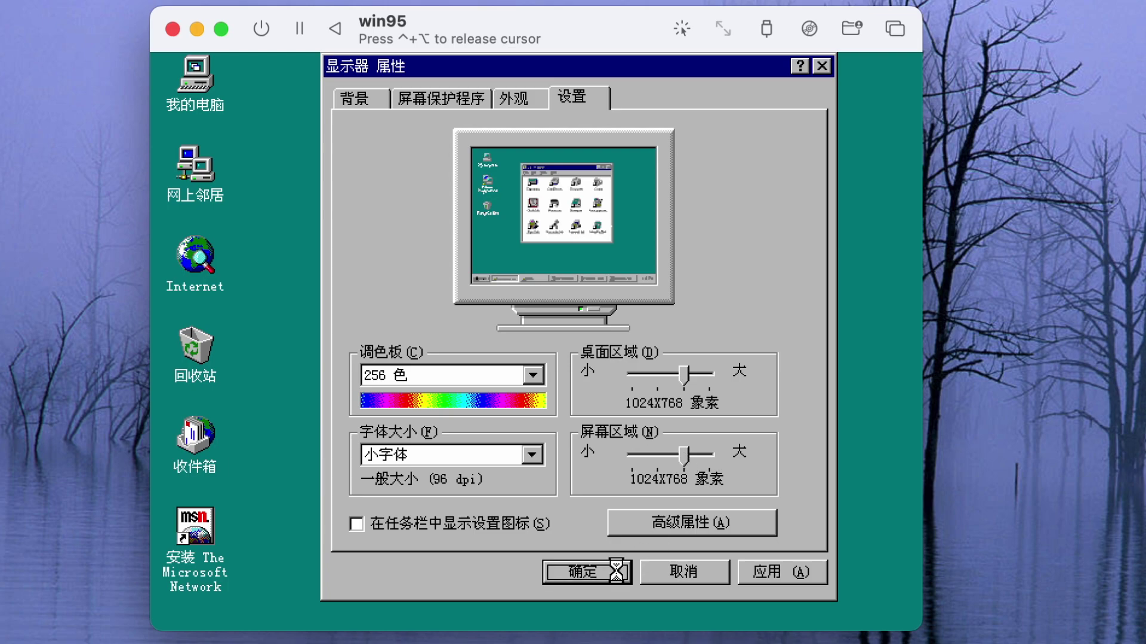
{"action": "left_click", "coordinate": [750, 560]}
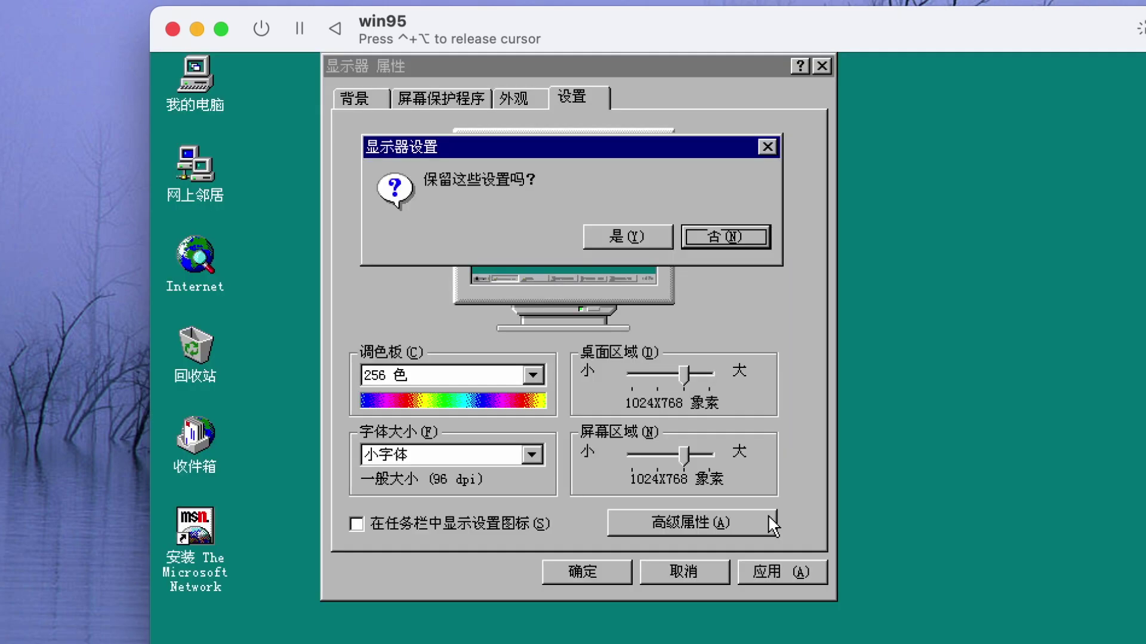
{"action": "left_click", "coordinate": [630, 235]}
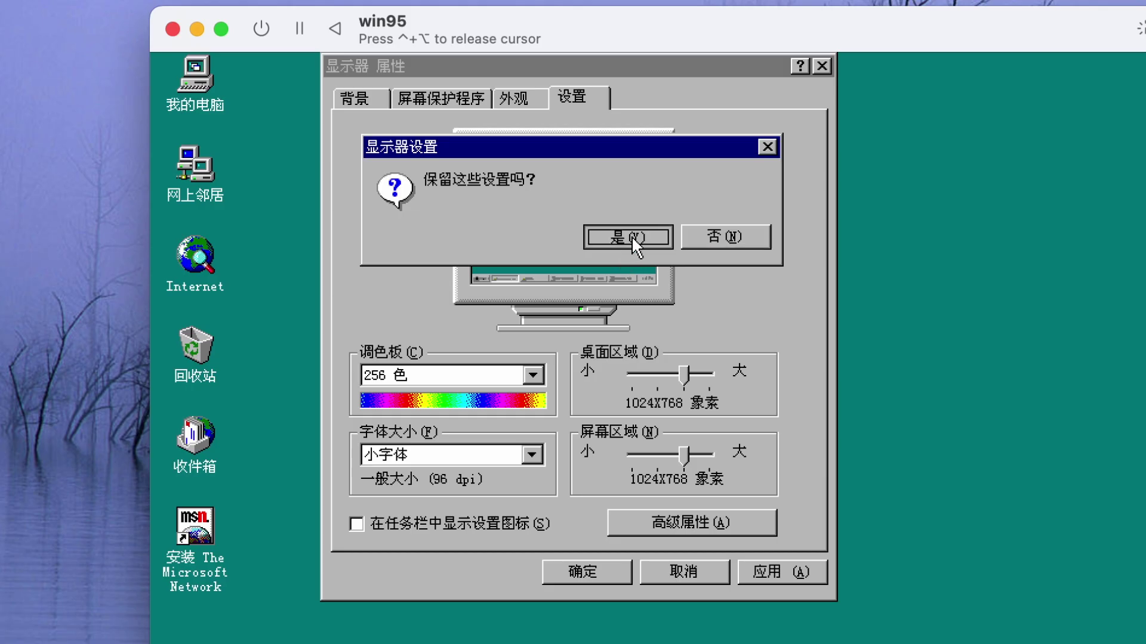
Step: Dismiss the desktop's shortcut menu and move the virtual machine window up so the guest taskbar fits on screen
{"action": "right_click", "coordinate": [317, 151]}
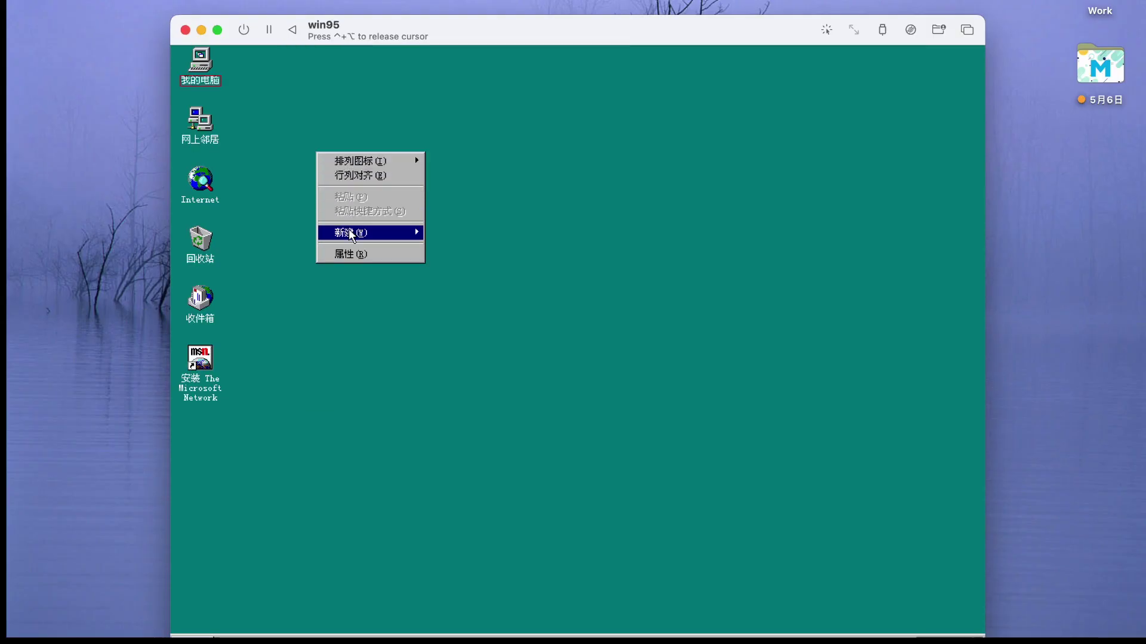
{"action": "left_click", "coordinate": [458, 49]}
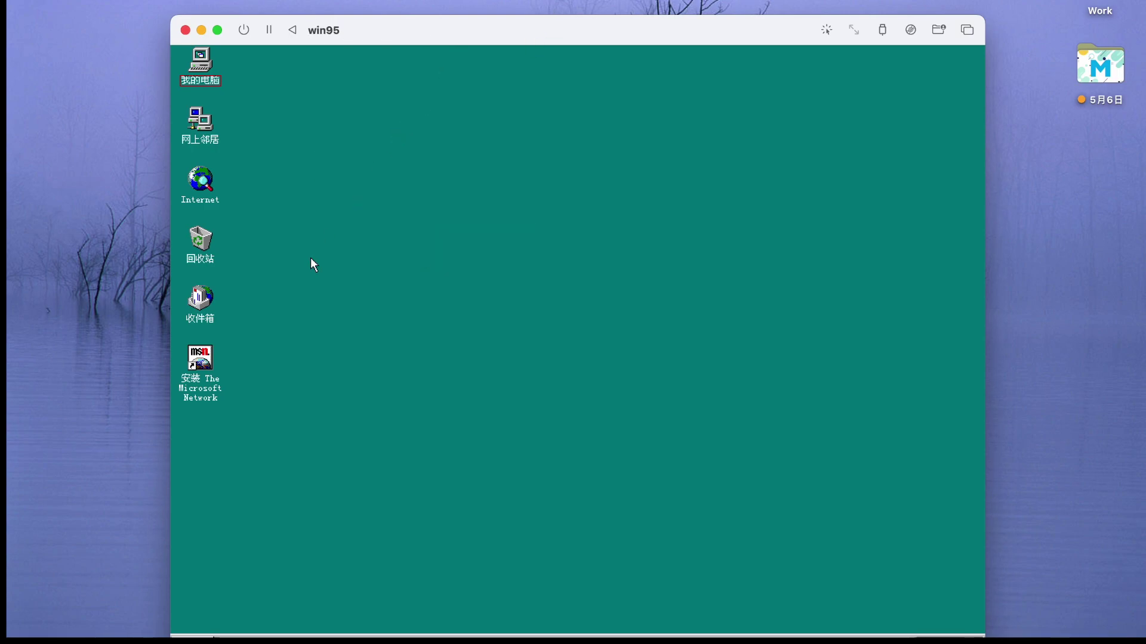
{"action": "left_click_drag", "start_coordinate": [527, 33], "coordinate": [479, 0]}
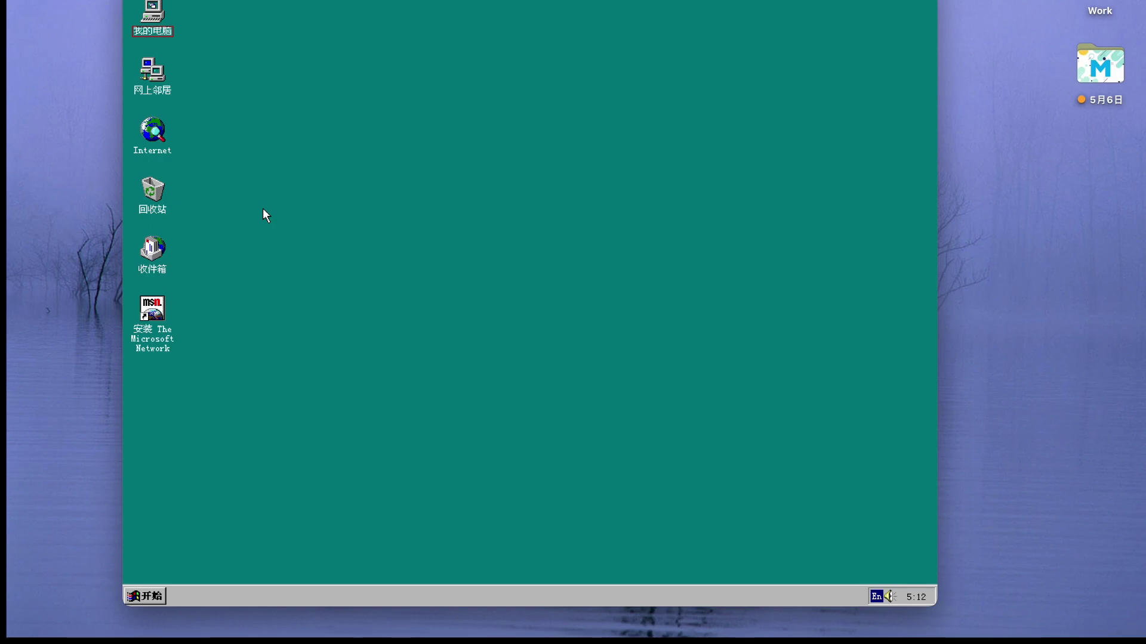
{"action": "left_click", "coordinate": [257, 254]}
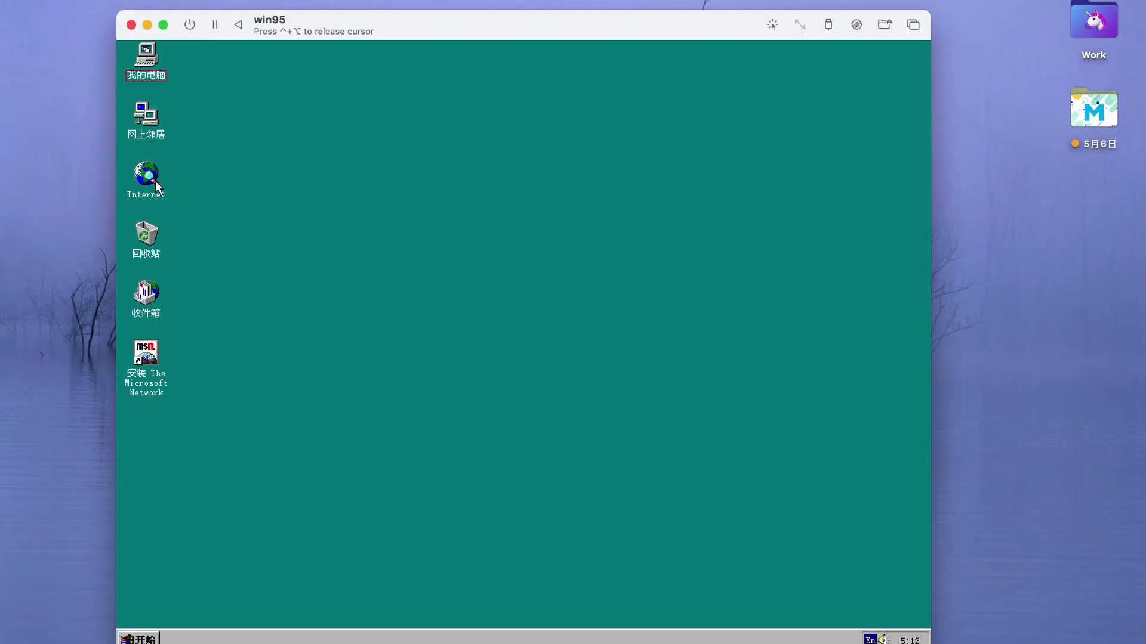
Step: Open the properties of Network Neighborhood (网上邻居) and remove the NetBEUI and IPX/SPX compatible protocols
{"action": "left_click", "coordinate": [153, 134]}
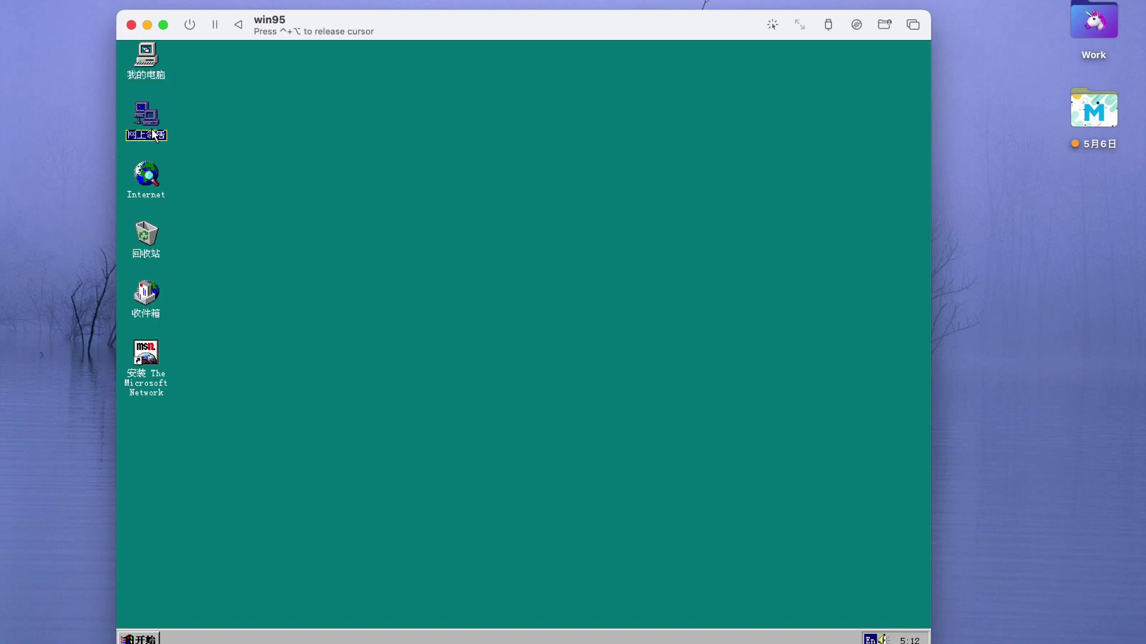
{"action": "right_click", "coordinate": [153, 134]}
{"action": "left_click", "coordinate": [207, 283]}
{"action": "left_click", "coordinate": [257, 253]}
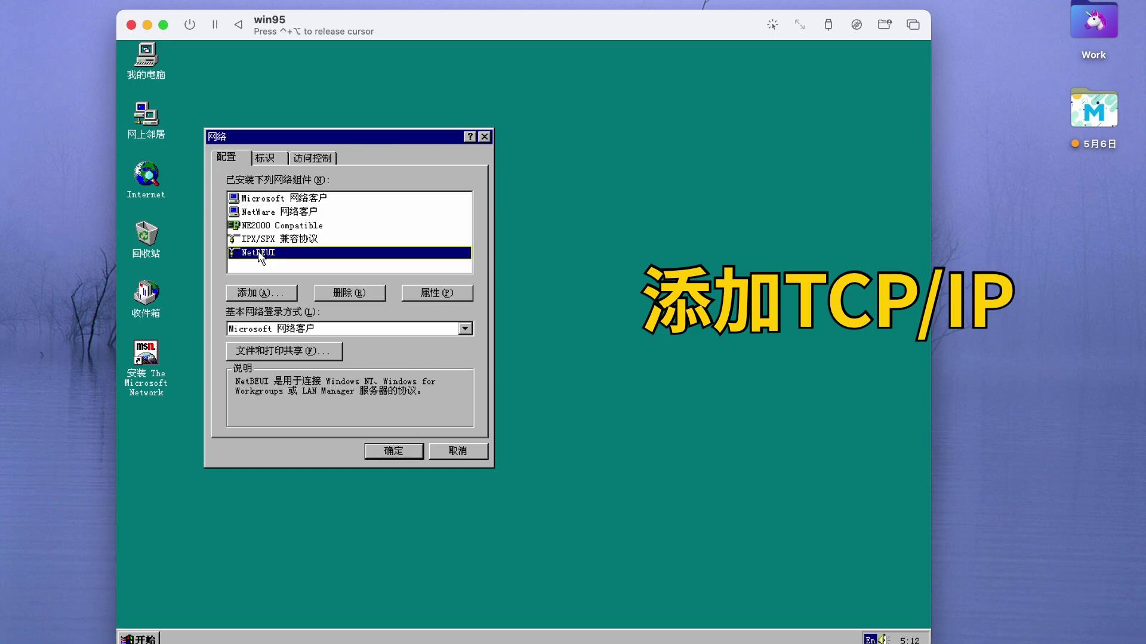
{"action": "left_click", "coordinate": [342, 291]}
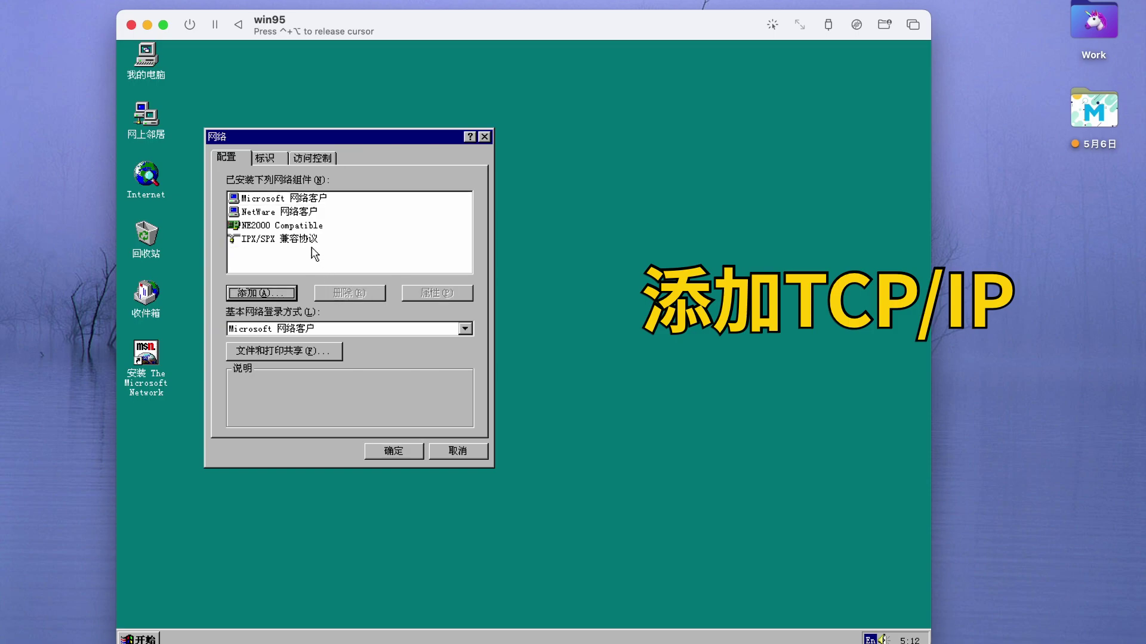
{"action": "left_click", "coordinate": [311, 241]}
{"action": "left_click", "coordinate": [337, 292]}
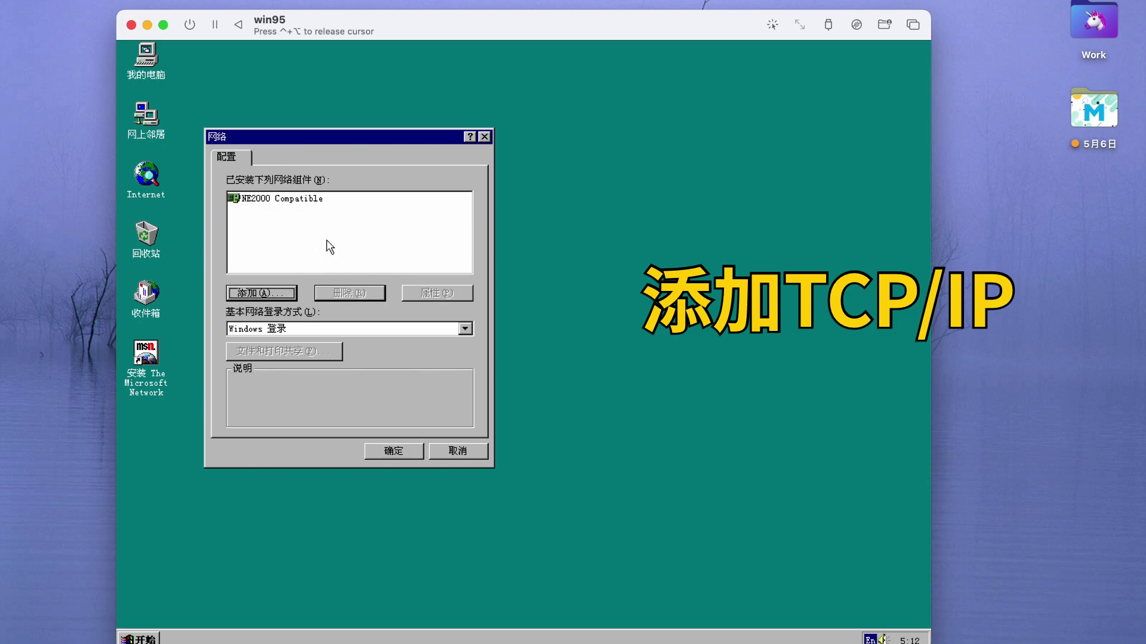
Step: Add the Microsoft TCP/IP protocol to the network components and confirm the network configuration
{"action": "left_click", "coordinate": [264, 299]}
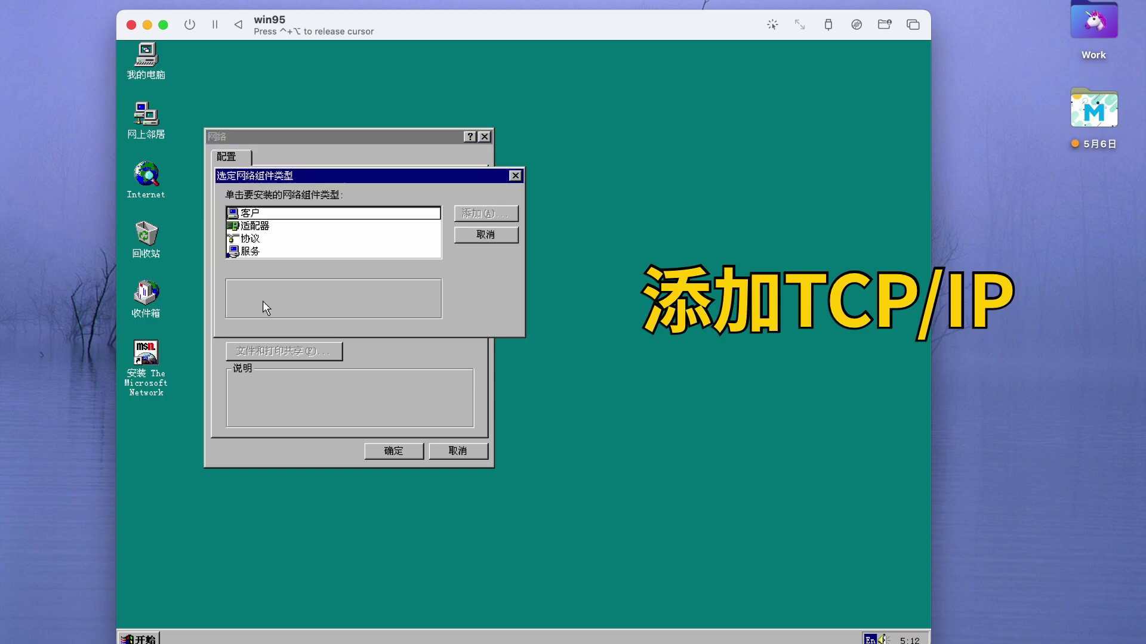
{"action": "left_click", "coordinate": [251, 249]}
{"action": "left_click", "coordinate": [258, 239]}
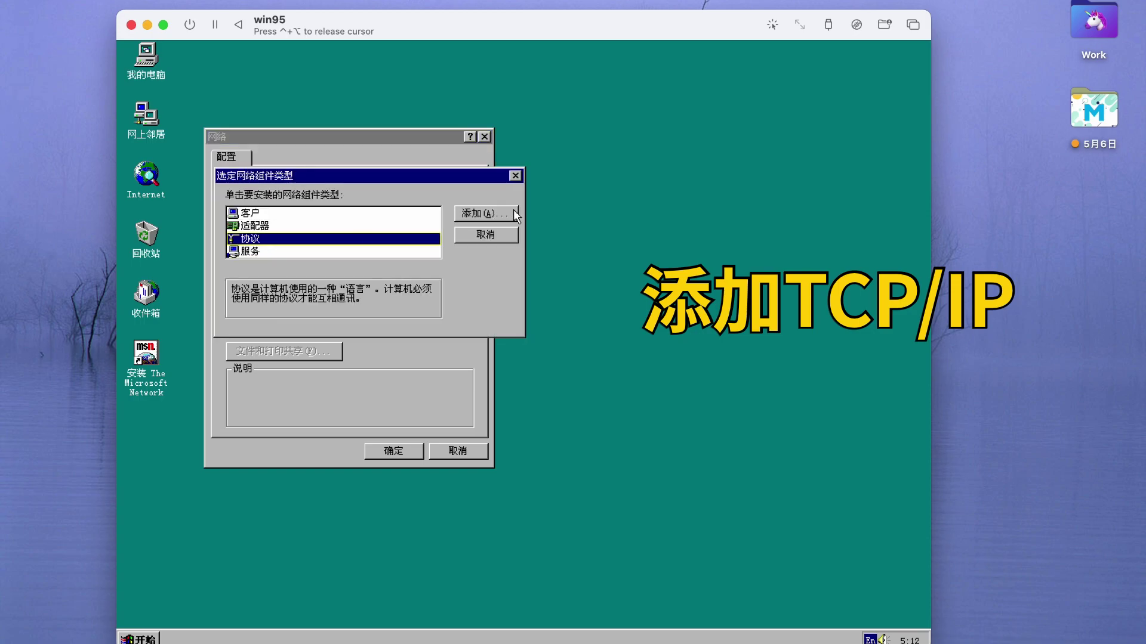
{"action": "left_click", "coordinate": [484, 213]}
{"action": "left_click", "coordinate": [302, 341]}
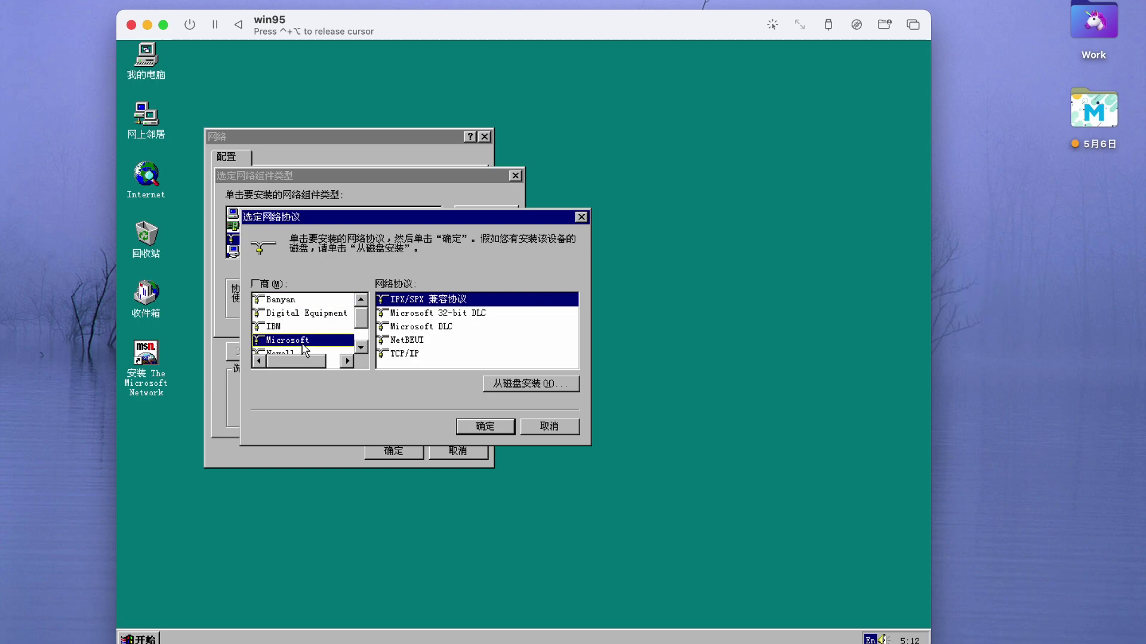
{"action": "left_click", "coordinate": [418, 355]}
{"action": "left_click", "coordinate": [478, 429]}
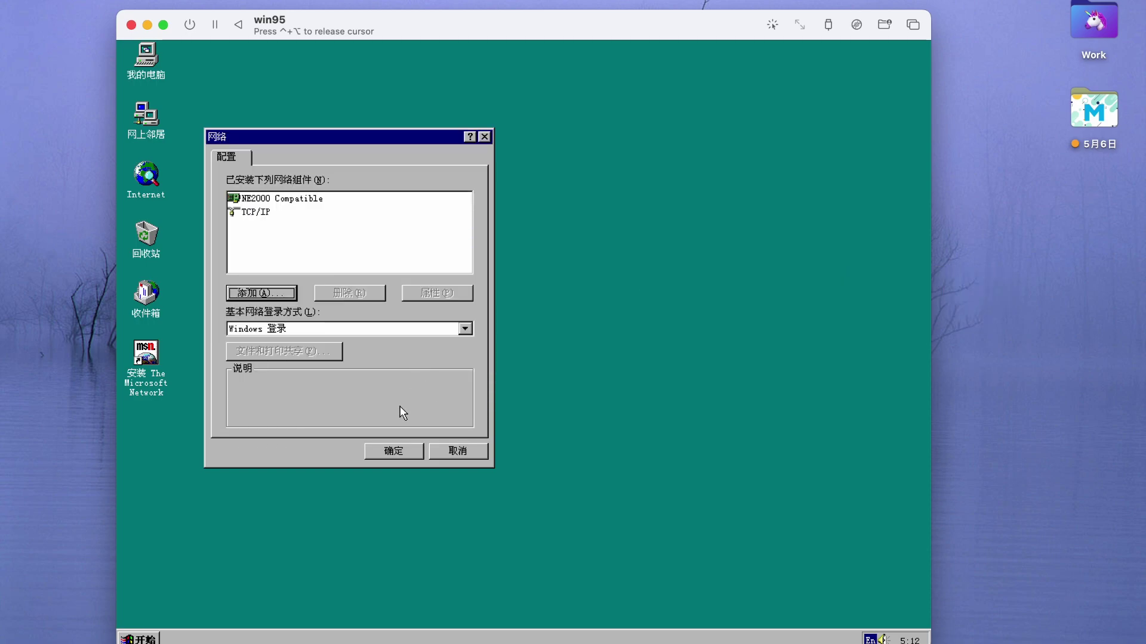
{"action": "left_click", "coordinate": [389, 451]}
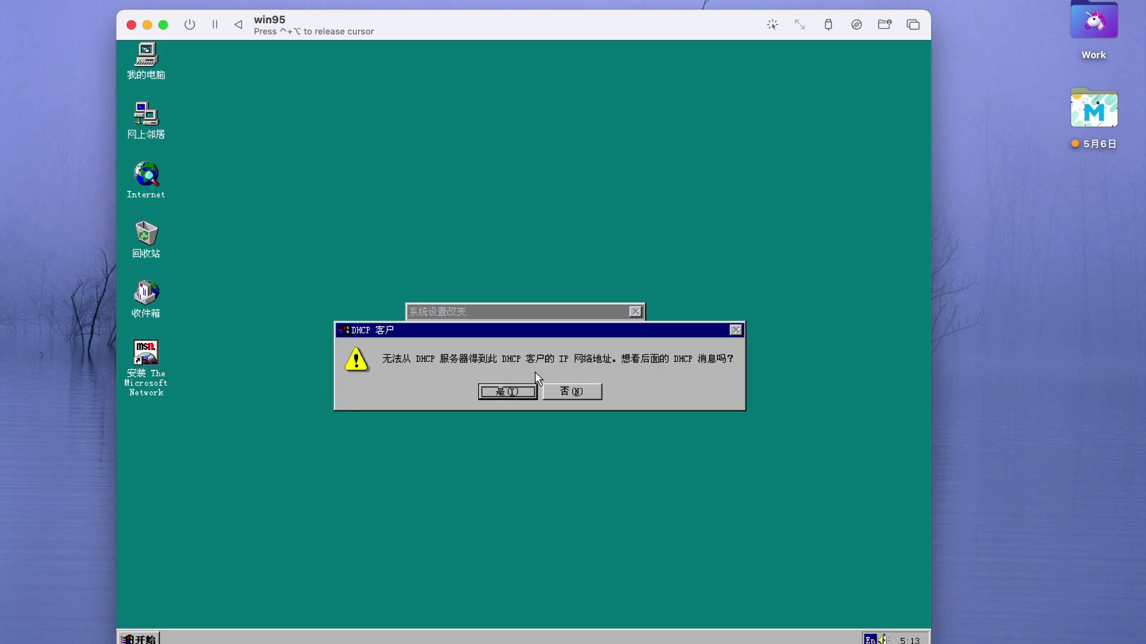
Step: Decline the further DHCP messages and the immediate restart, and shut down the computer from Windows
{"action": "left_click", "coordinate": [554, 393]}
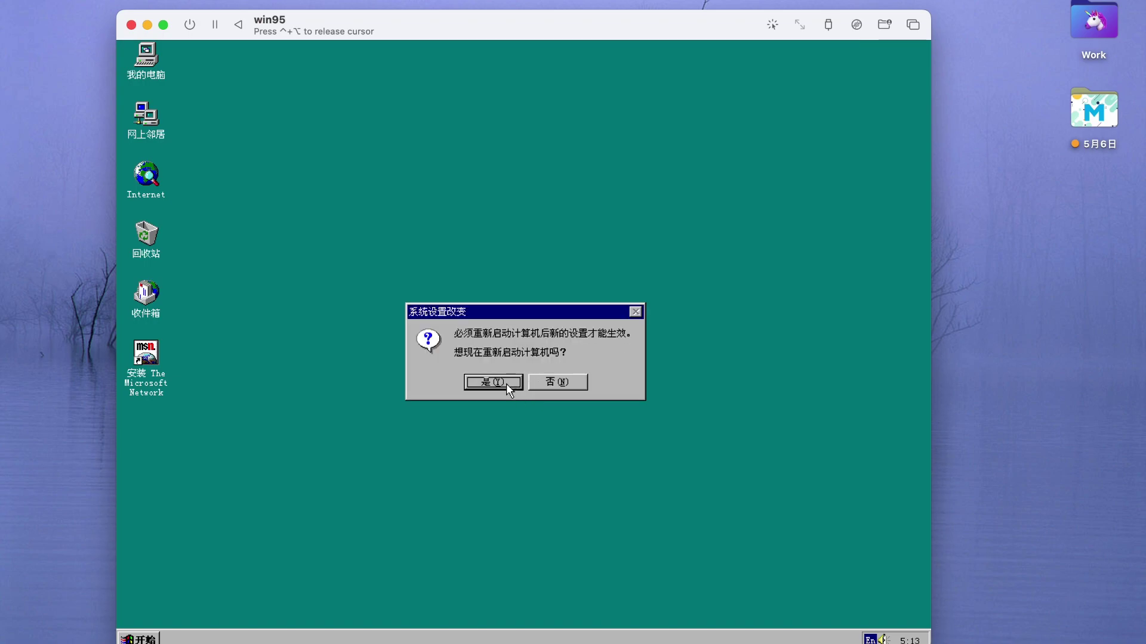
{"action": "left_click", "coordinate": [553, 382]}
{"action": "left_click", "coordinate": [158, 636]}
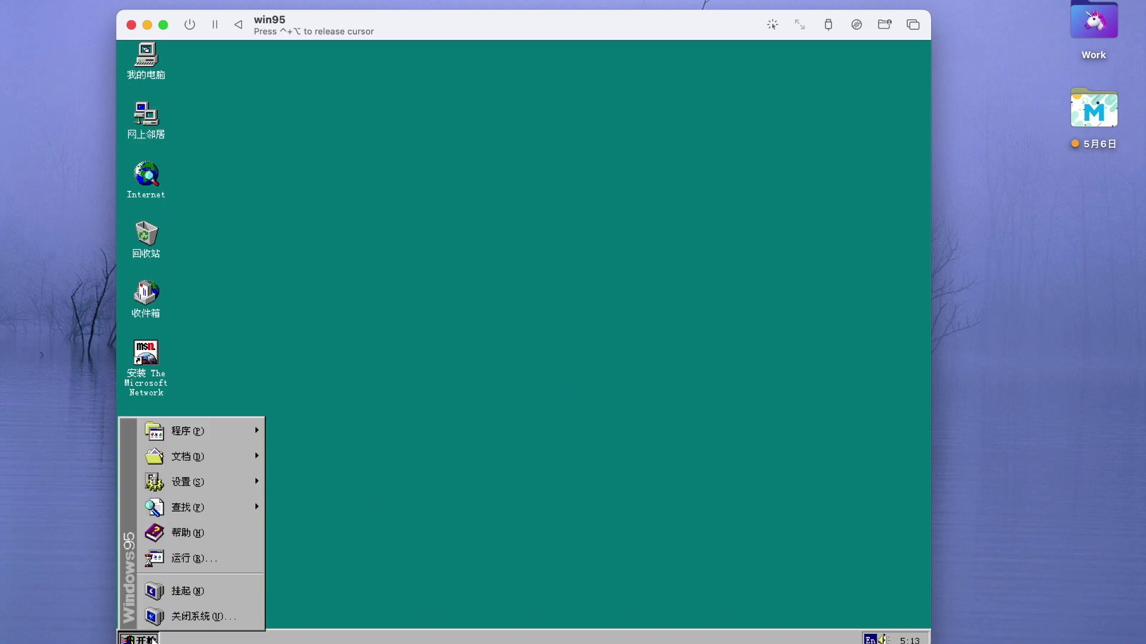
{"action": "left_click", "coordinate": [187, 618]}
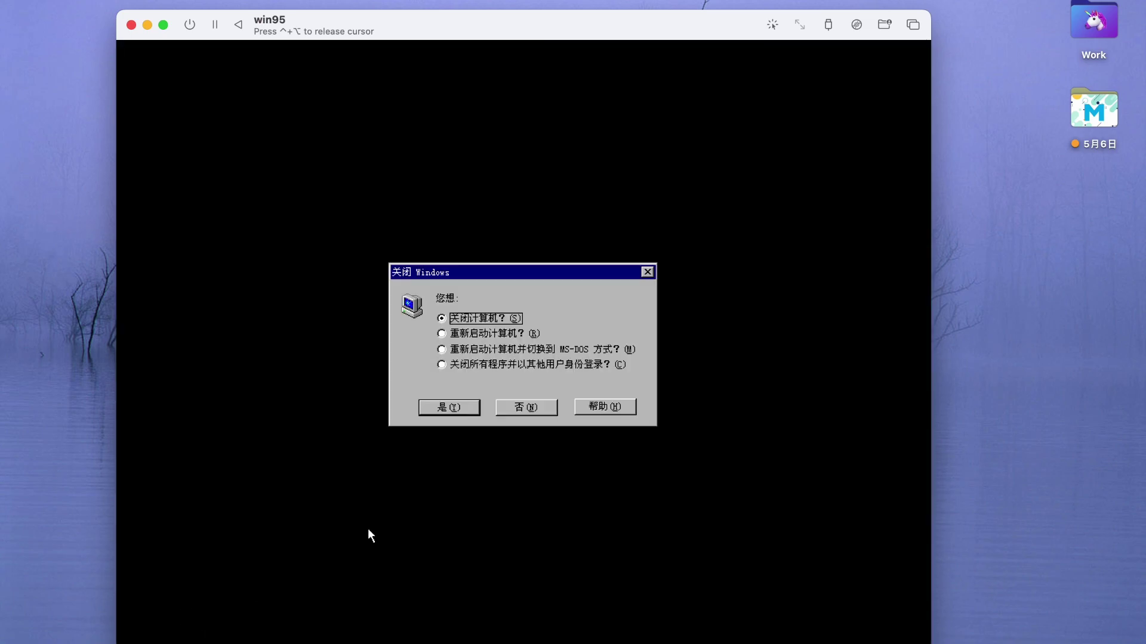
{"action": "left_click", "coordinate": [458, 406]}
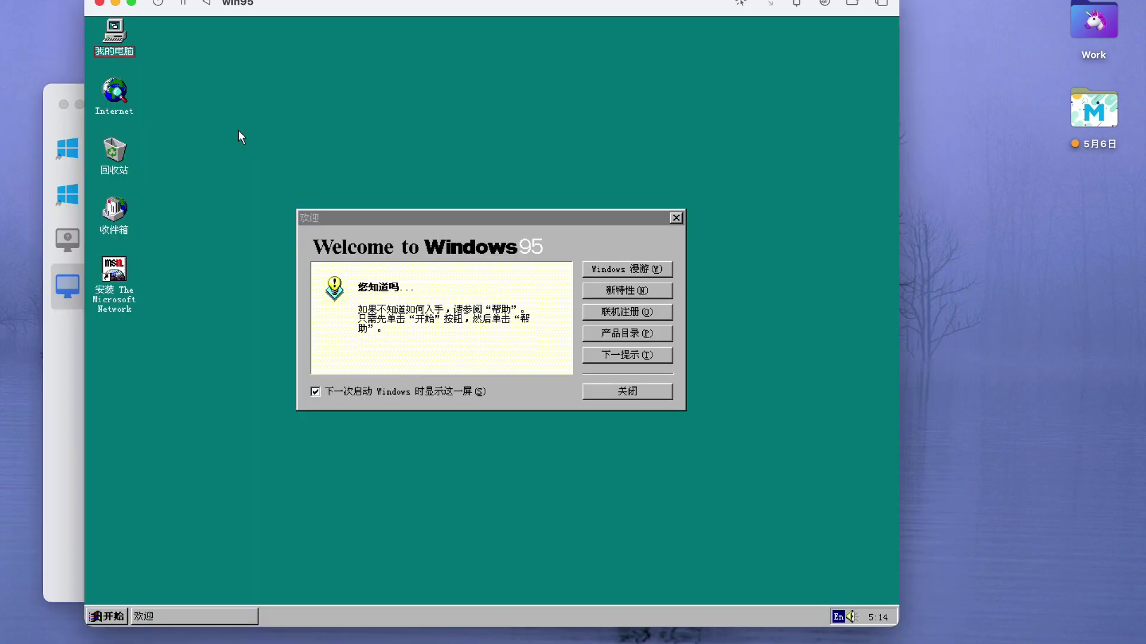
Step: Close the Welcome window and open the device management list in the properties of My Computer (我的电脑)
{"action": "left_click", "coordinate": [238, 131]}
{"action": "left_click", "coordinate": [630, 391]}
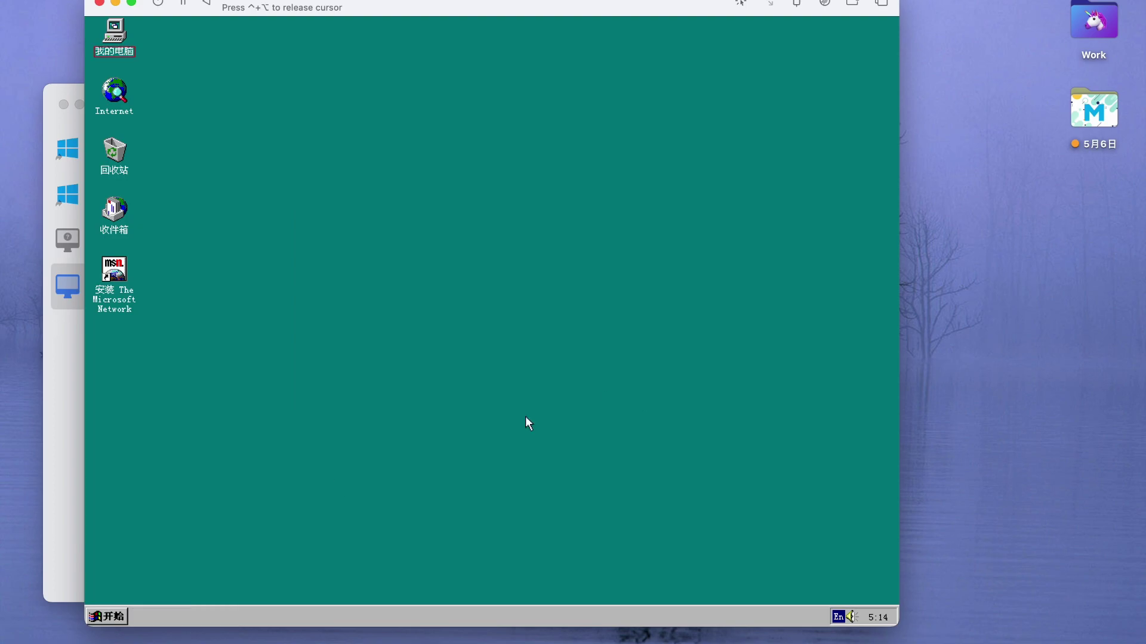
{"action": "right_click", "coordinate": [114, 23]}
{"action": "left_click", "coordinate": [149, 122]}
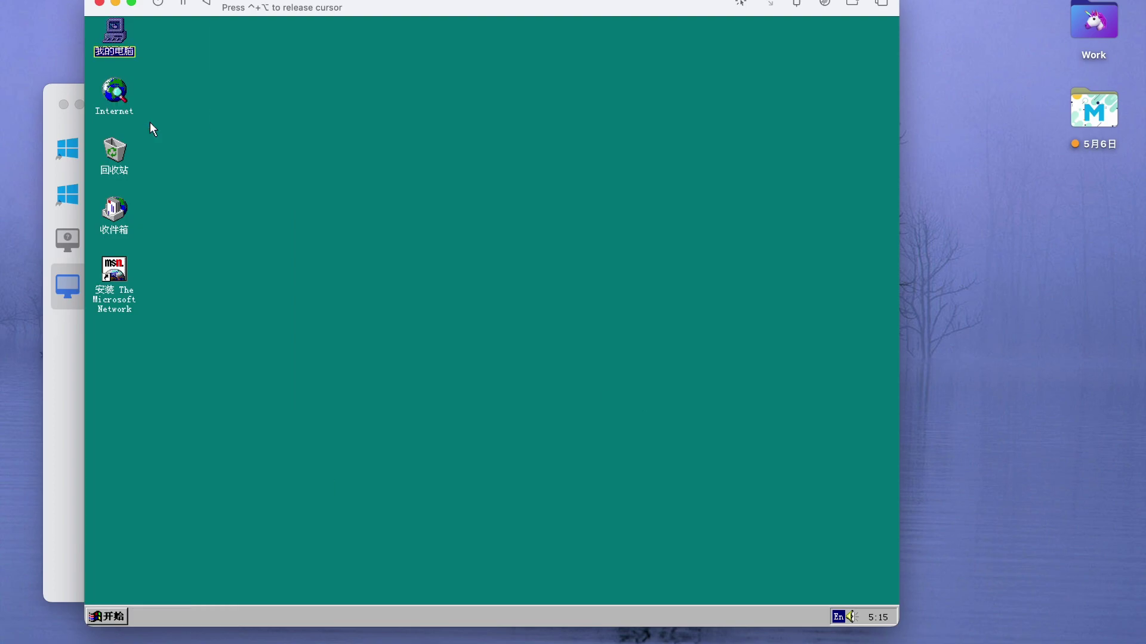
{"action": "left_click", "coordinate": [234, 122]}
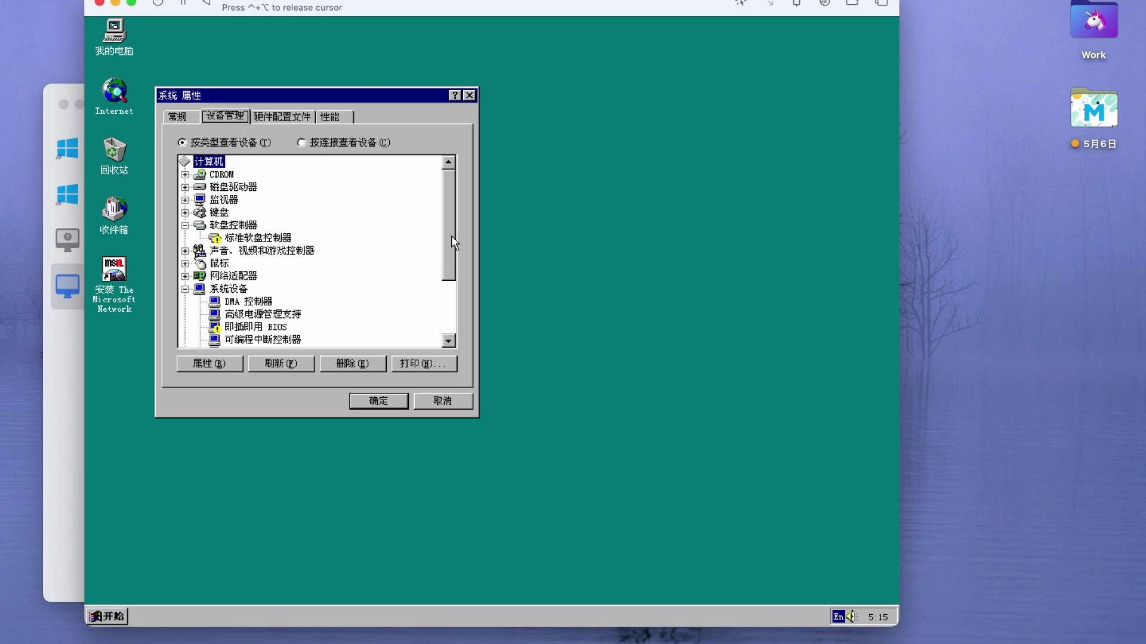
{"action": "left_click_drag", "start_coordinate": [451, 235], "coordinate": [451, 314]}
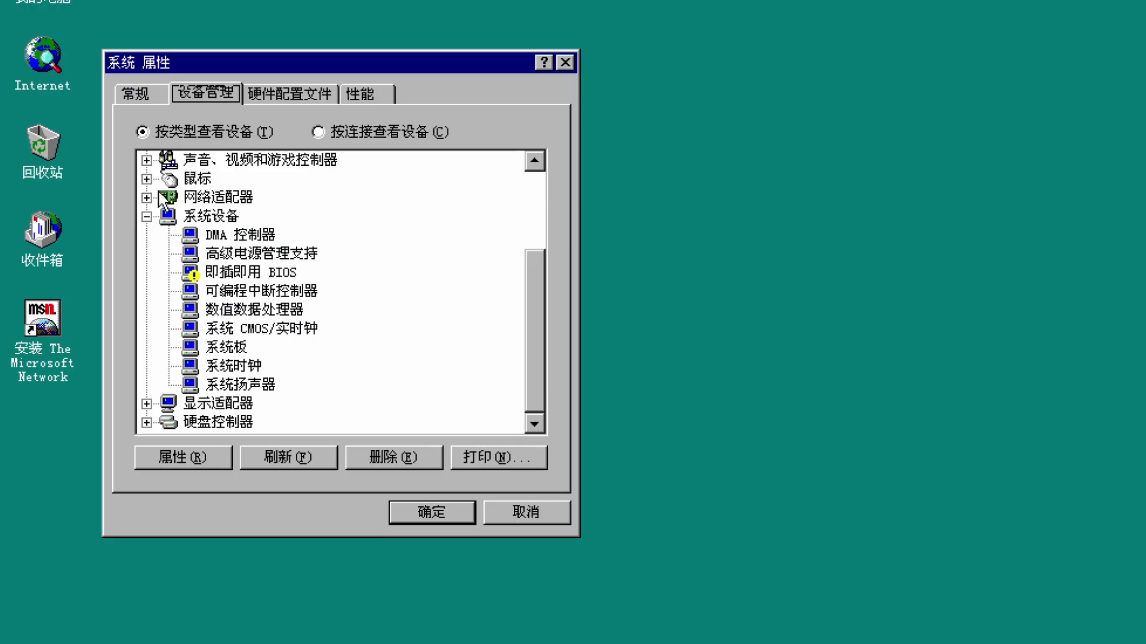
Step: Open the NE2000 Compatible network adapter's resource settings and switch them to manual configuration
{"action": "left_click", "coordinate": [146, 198]}
{"action": "double_click", "coordinate": [208, 216]}
{"action": "left_click", "coordinate": [261, 175]}
{"action": "left_click", "coordinate": [293, 166]}
{"action": "left_click", "coordinate": [256, 295]}
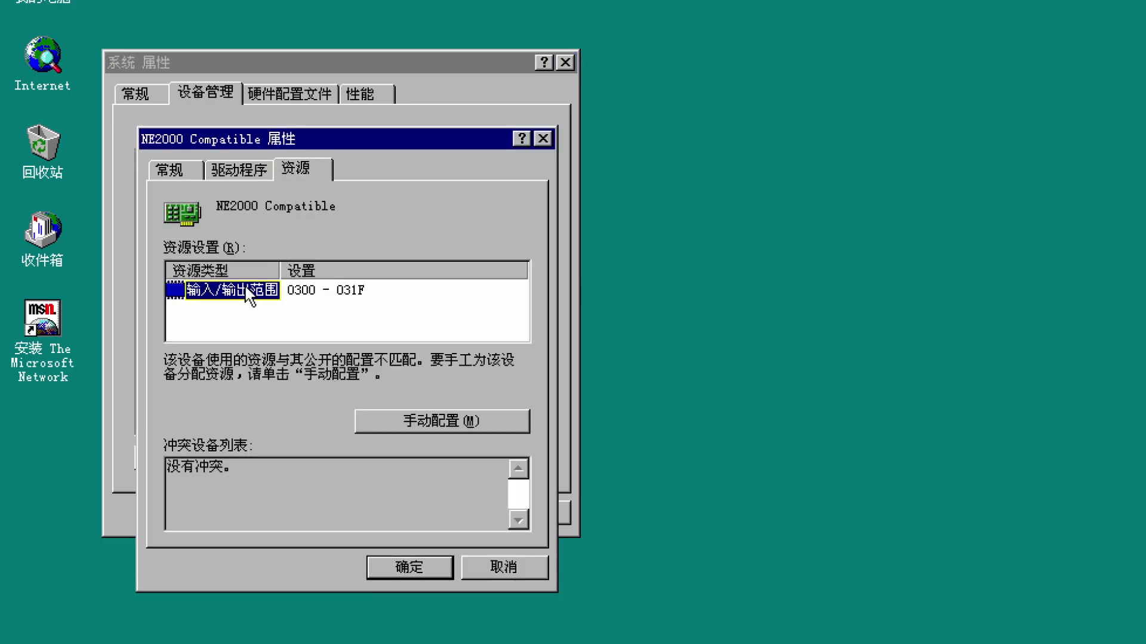
{"action": "left_click", "coordinate": [430, 419]}
Step: Set the NE2000 Compatible adapter's interrupt request to 09 and confirm the adapter properties
{"action": "left_click", "coordinate": [337, 391]}
{"action": "left_click", "coordinate": [295, 393]}
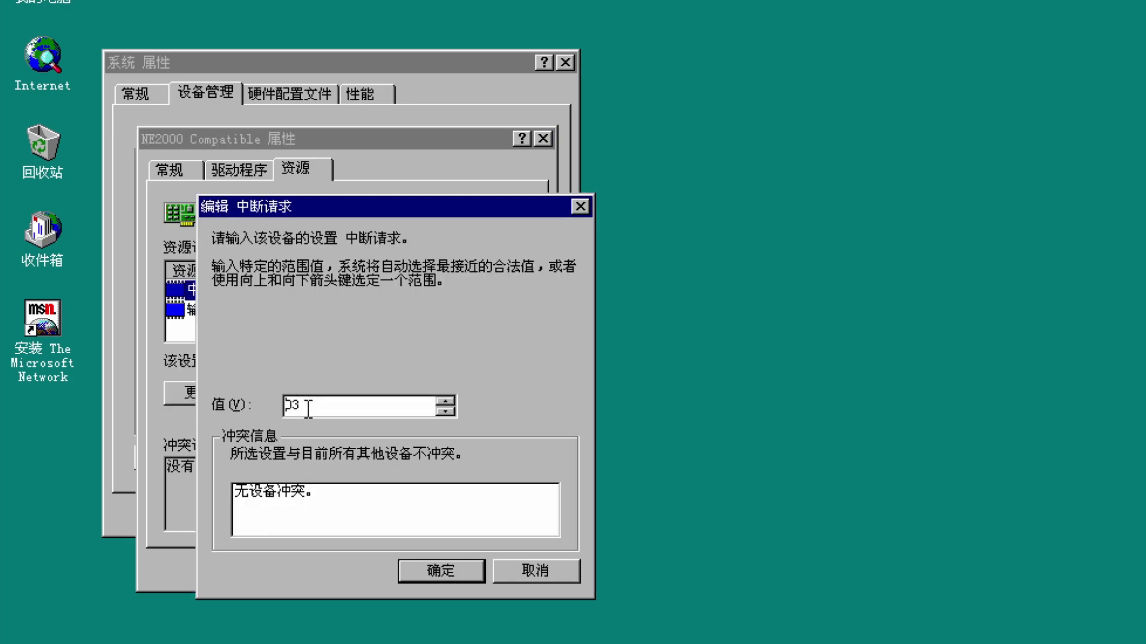
{"action": "key", "text": "BackSpace"}
{"action": "type", "text": "9"}
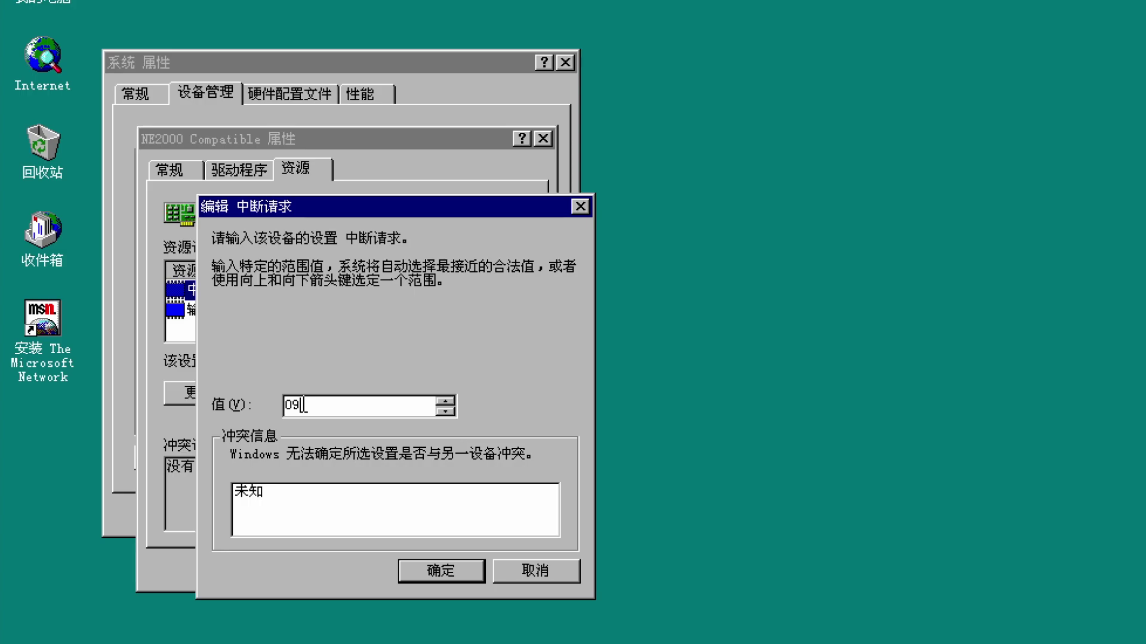
{"action": "left_click", "coordinate": [418, 575]}
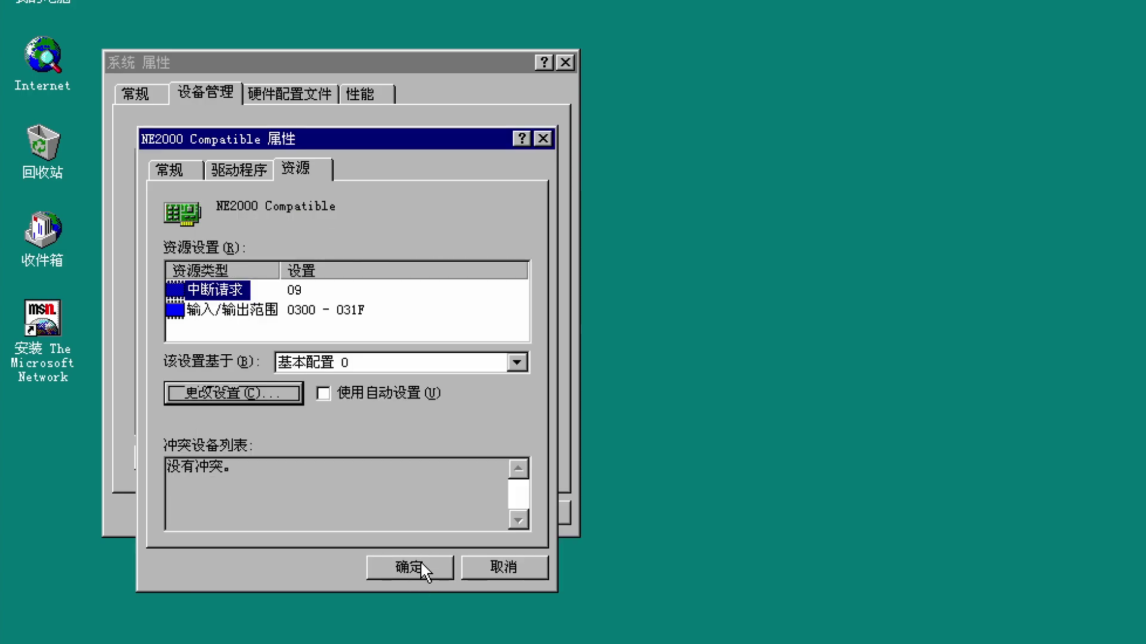
{"action": "left_click", "coordinate": [404, 562]}
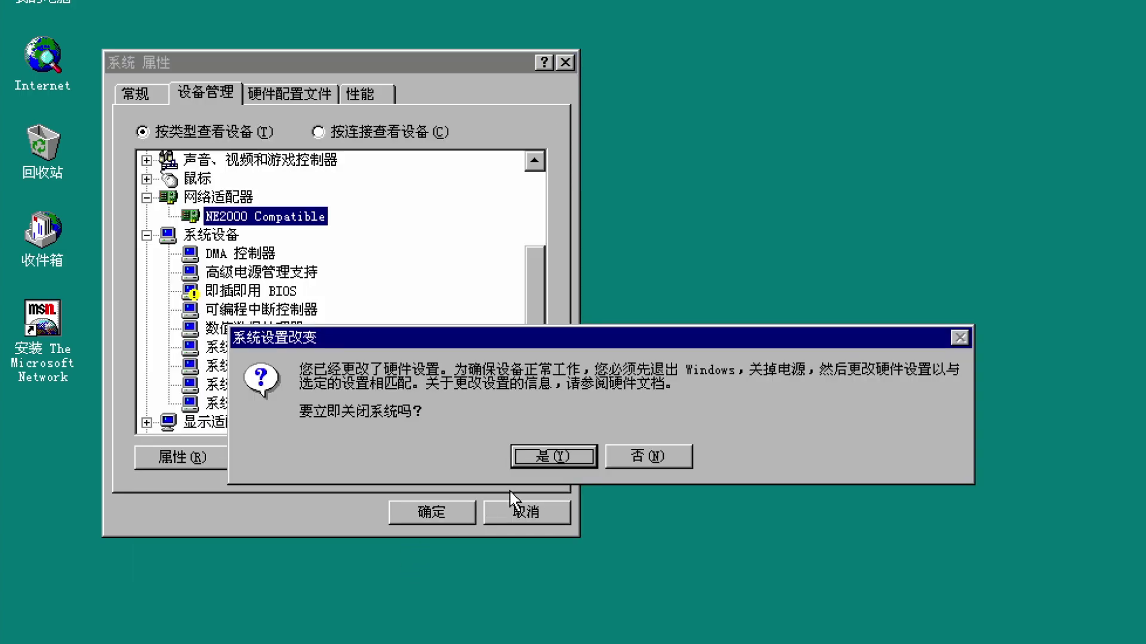
Step: Accept the system shutdown for the hardware change and start the win95 virtual machine again
{"action": "left_click", "coordinate": [553, 460]}
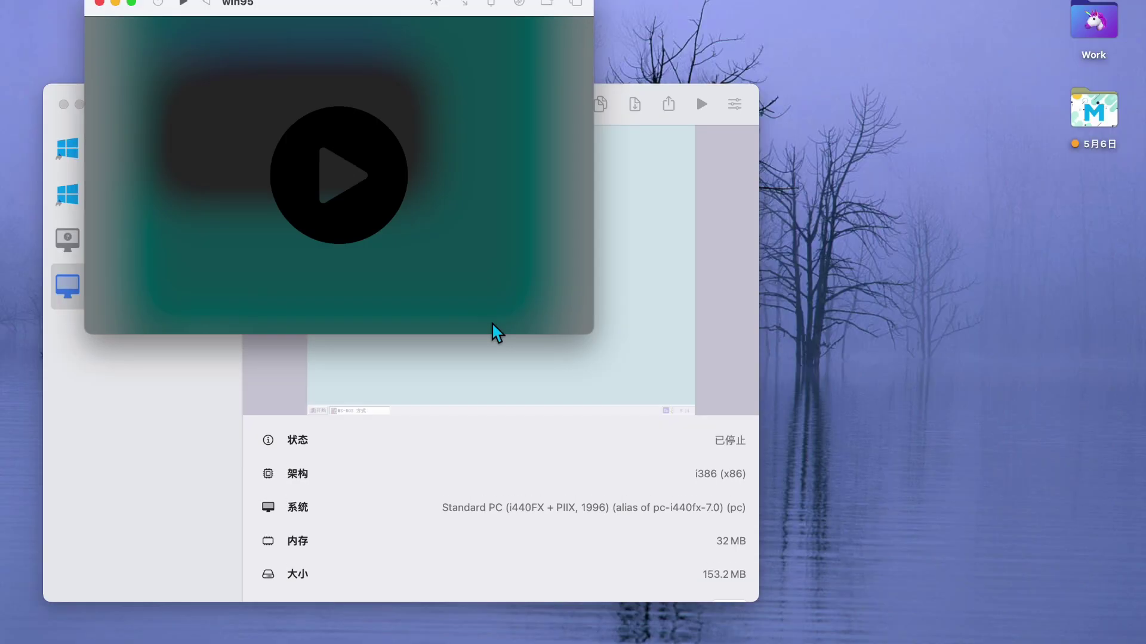
{"action": "left_click", "coordinate": [380, 213]}
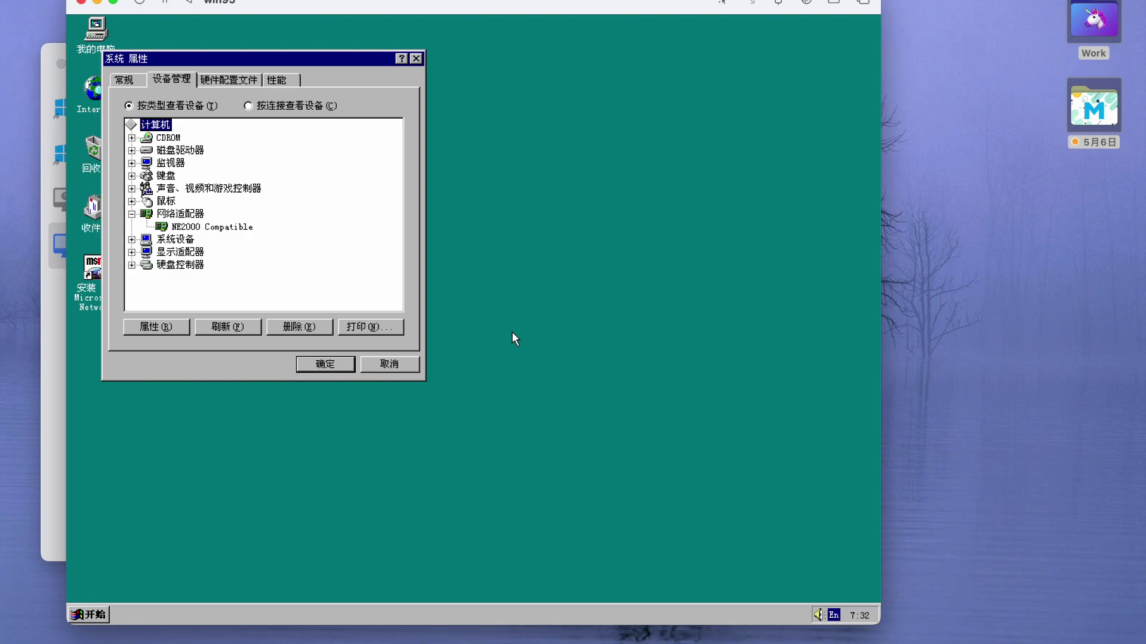
Step: Run winipcfg in the guest to check the network adapter's IP configuration
{"action": "left_click", "coordinate": [512, 333]}
{"action": "left_click", "coordinate": [102, 618]}
{"action": "left_click", "coordinate": [146, 537]}
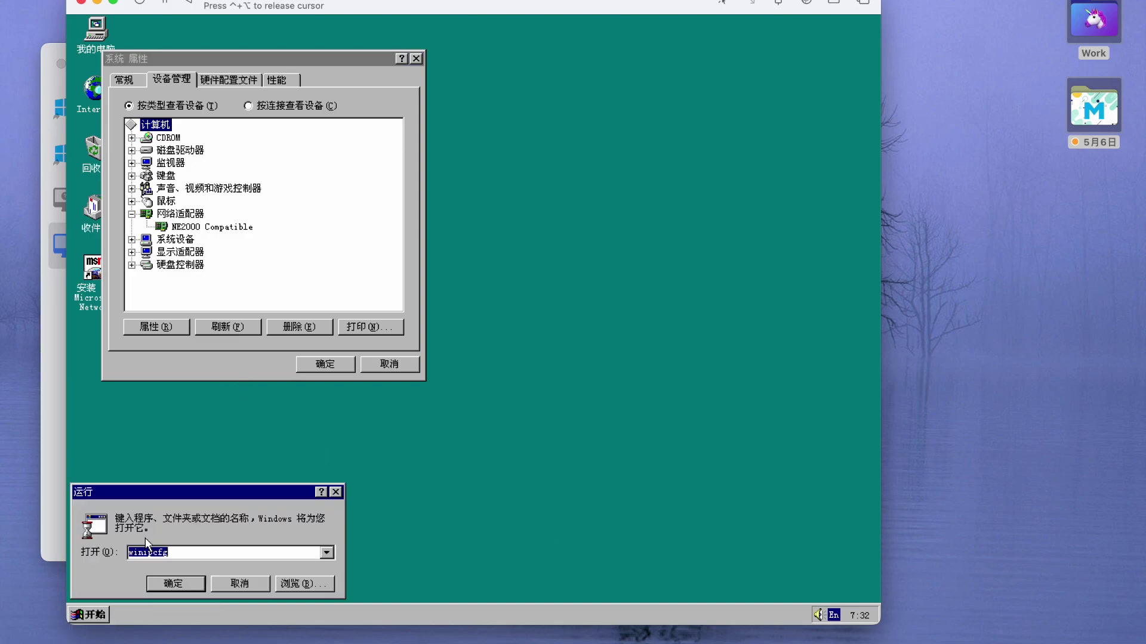
{"action": "left_click", "coordinate": [166, 587]}
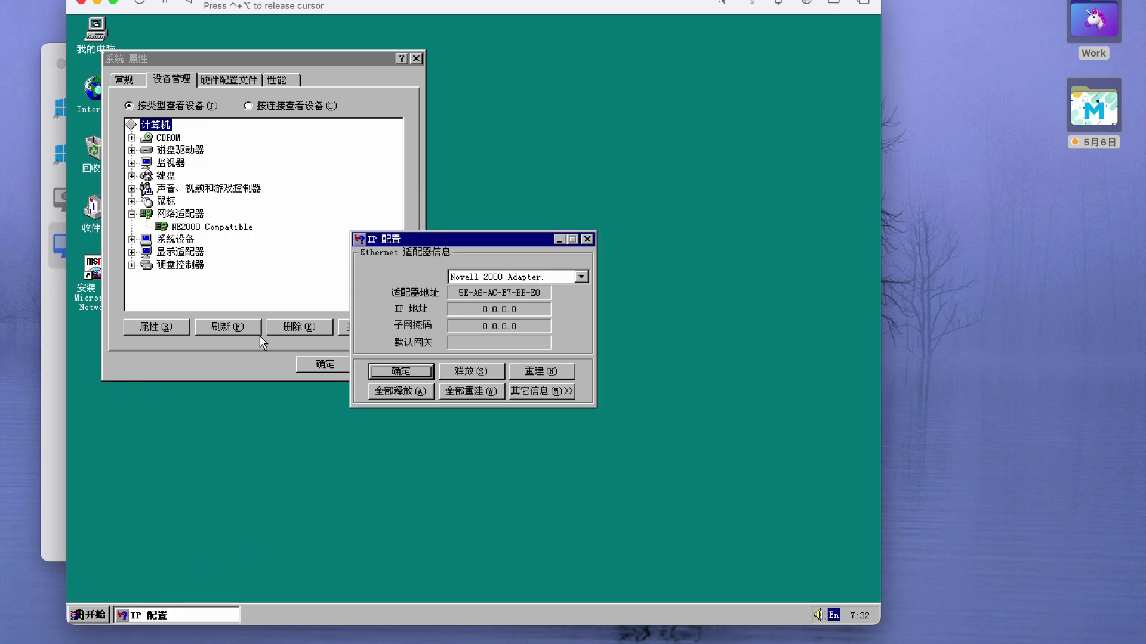
Step: Disable the NE2000 Compatible adapter in the current hardware configuration and close the IP configuration window
{"action": "left_click", "coordinate": [241, 346]}
{"action": "double_click", "coordinate": [197, 227]}
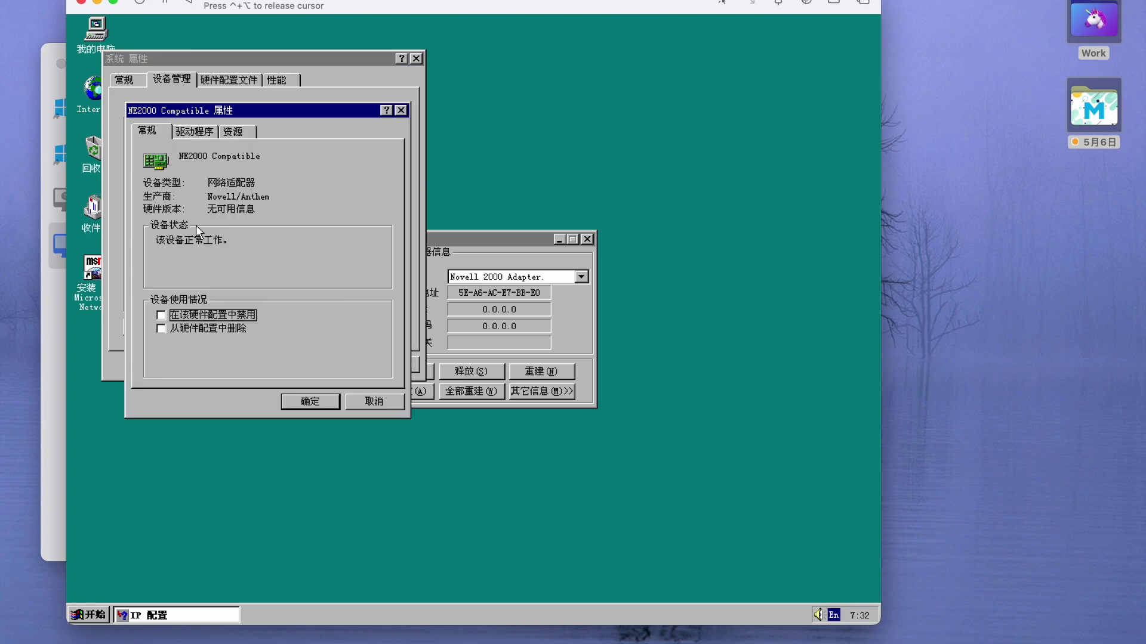
{"action": "left_click", "coordinate": [216, 316]}
{"action": "left_click", "coordinate": [460, 354]}
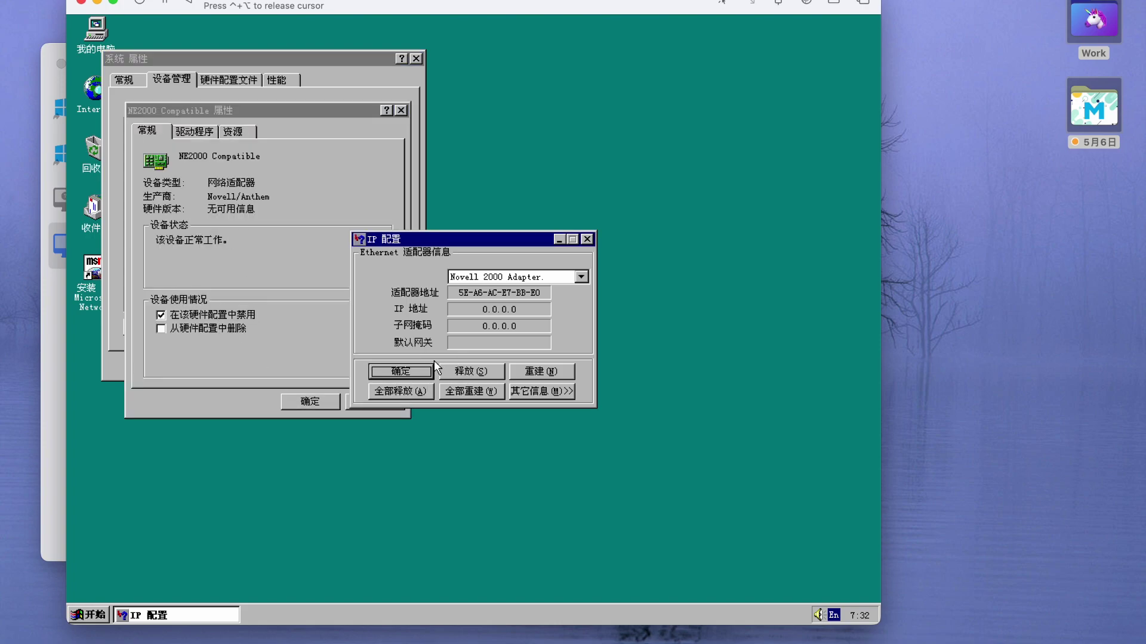
{"action": "left_click", "coordinate": [417, 371]}
{"action": "left_click", "coordinate": [299, 402]}
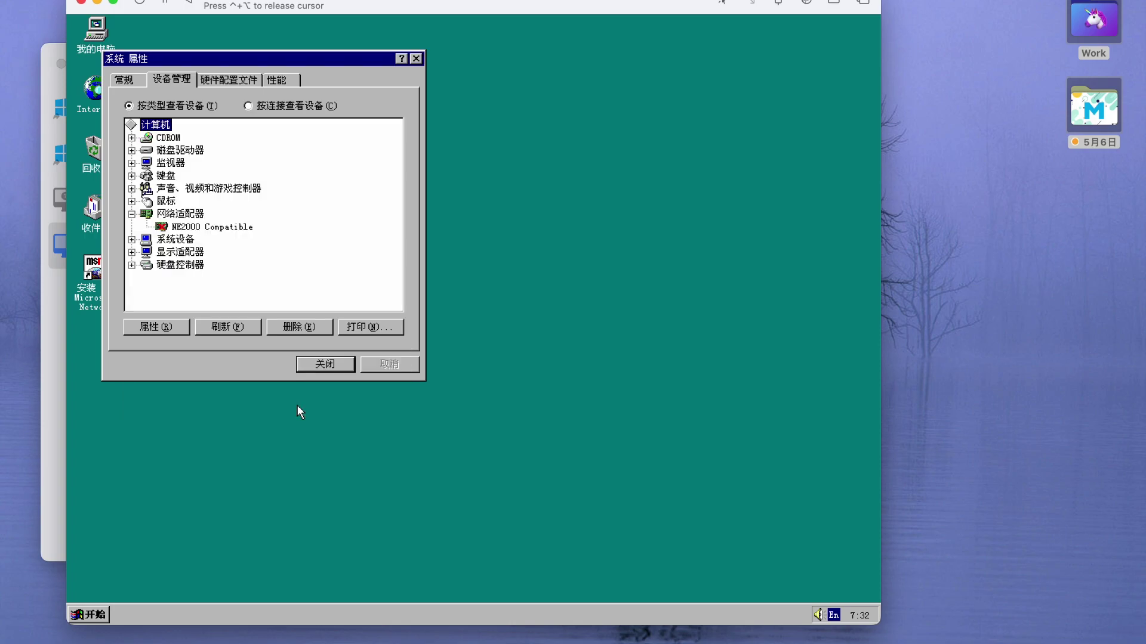
Step: Re-enable the NE2000 Compatible adapter in the current hardware configuration and run winipcfg again
{"action": "double_click", "coordinate": [206, 227]}
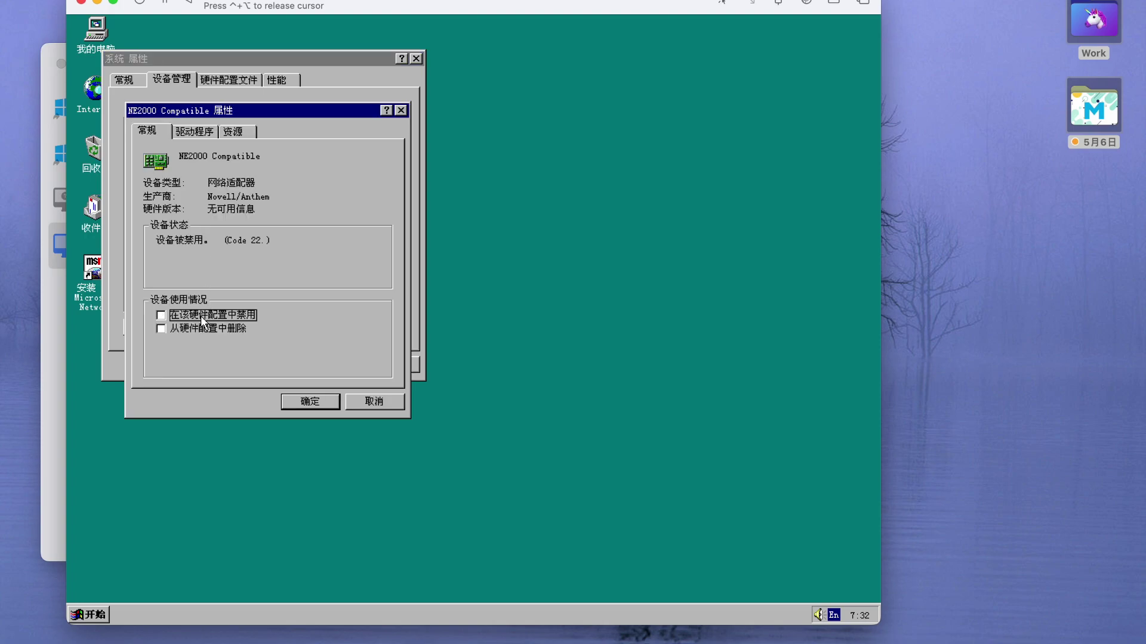
{"action": "left_click", "coordinate": [311, 401]}
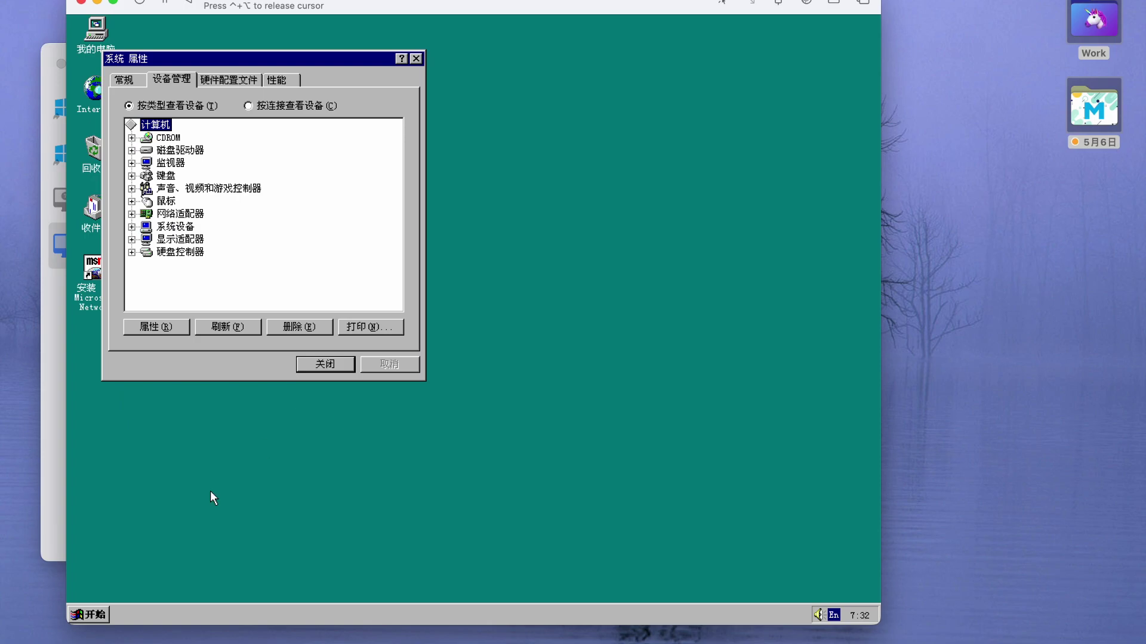
{"action": "left_click", "coordinate": [87, 615]}
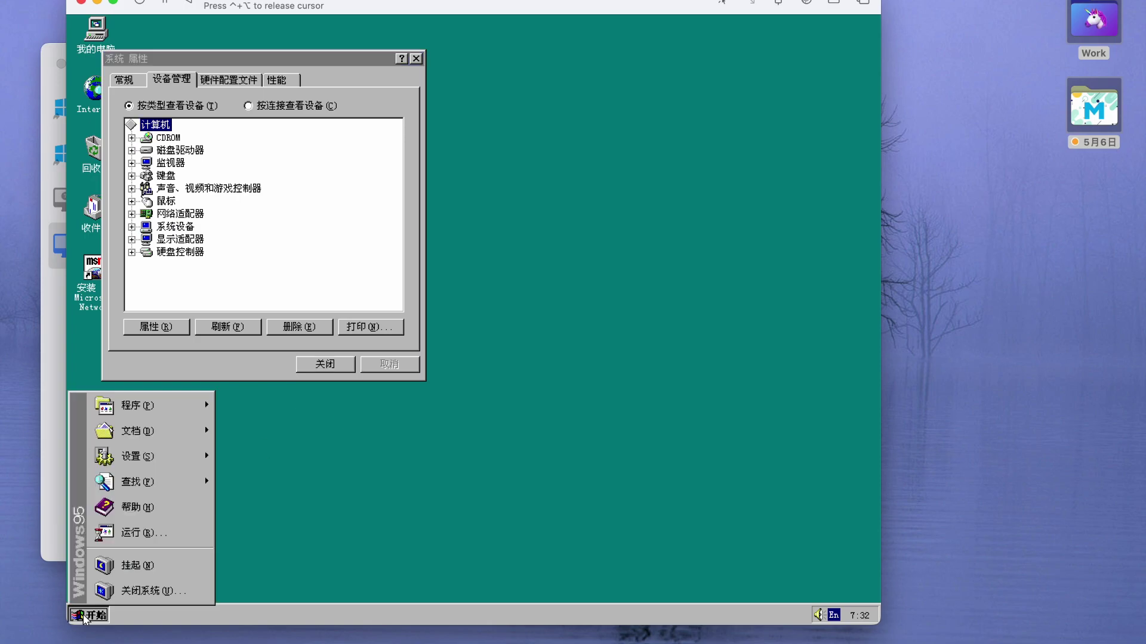
{"action": "left_click", "coordinate": [138, 533]}
{"action": "left_click", "coordinate": [167, 583]}
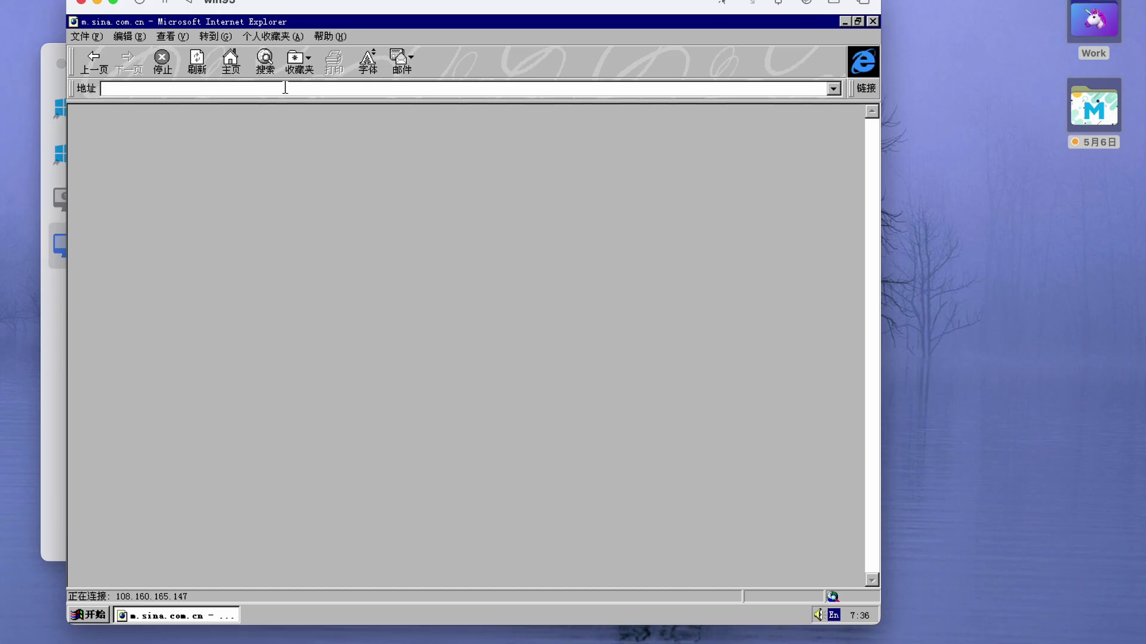
Step: Load frogfind.com in Internet Explorer
{"action": "type", "text": "w"}
{"action": "key", "text": "BackSpace"}
{"action": "key", "text": "BackSpace"}
{"action": "key", "text": "BackSpace"}
{"action": "type", "text": "frogfind.com"}
{"action": "key", "text": "Return"}
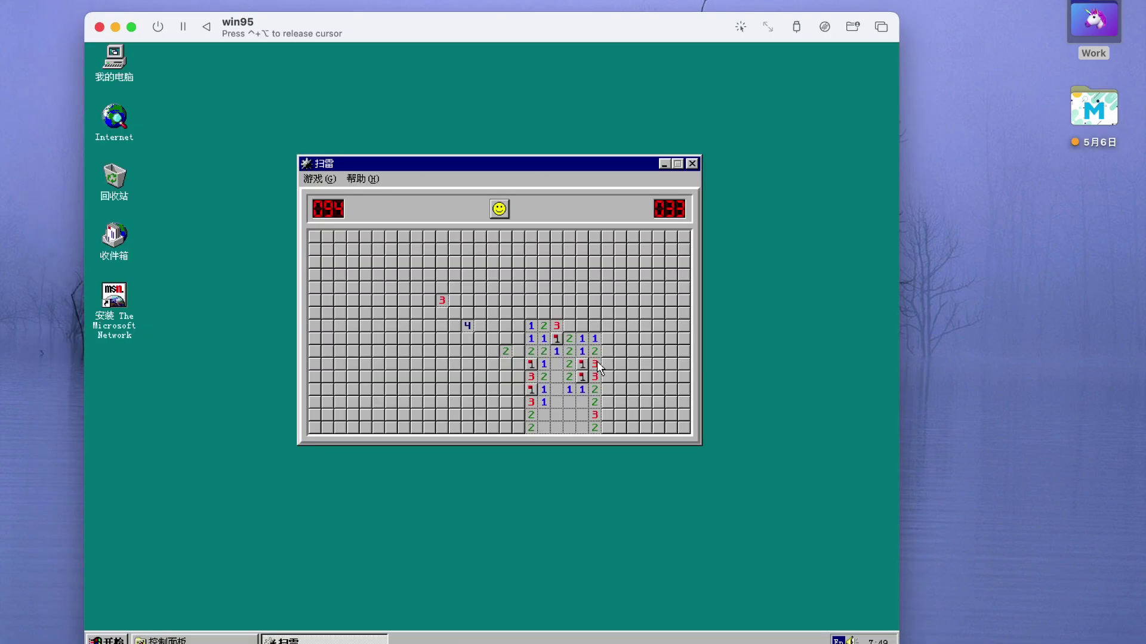
Step: Flag the mines bordering the lower part of the opened Minesweeper area and clear the safe squares beside them
{"action": "right_click", "coordinate": [518, 415]}
{"action": "right_click", "coordinate": [518, 389]}
{"action": "left_click", "coordinate": [518, 402]}
{"action": "middle_click", "coordinate": [518, 402]}
{"action": "middle_click", "coordinate": [506, 402]}
Step: Flag the mines in the middle rows beside the opened Minesweeper area and uncover the neighbouring safe squares
{"action": "right_click", "coordinate": [505, 364]}
{"action": "left_click", "coordinate": [518, 376]}
{"action": "left_click", "coordinate": [518, 363]}
{"action": "left_click", "coordinate": [518, 350]}
{"action": "right_click", "coordinate": [518, 338]}
{"action": "middle_click", "coordinate": [506, 351]}
{"action": "right_click", "coordinate": [480, 338]}
{"action": "right_click", "coordinate": [467, 338]}
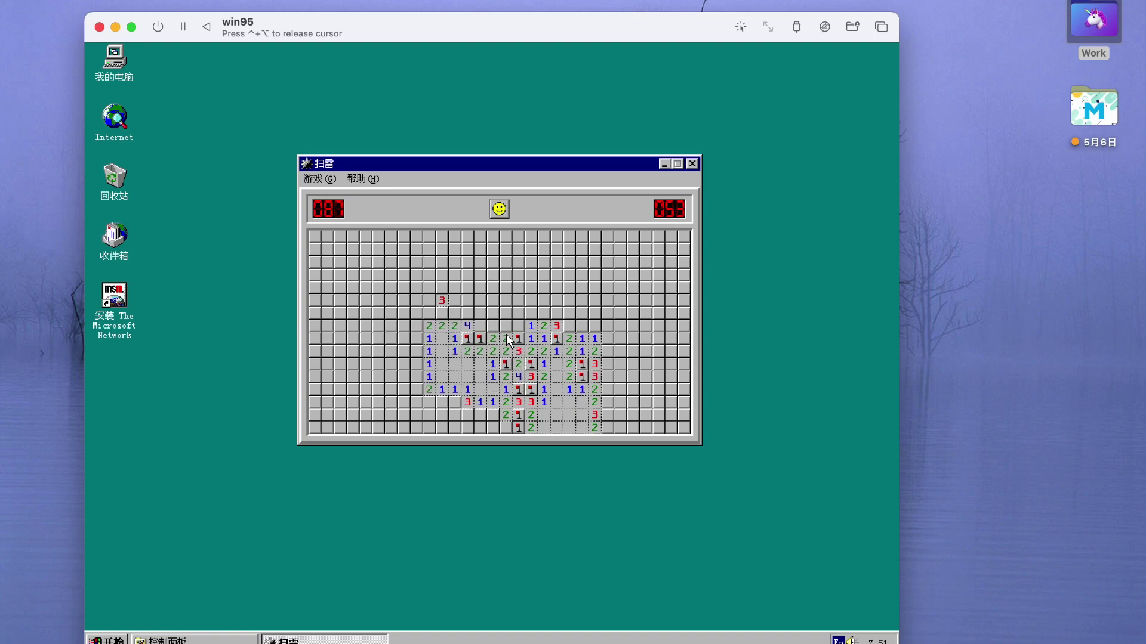
Step: Clear the squares above the opened Minesweeper area, flagging suspected mines around its numbered squares
{"action": "middle_click", "coordinate": [531, 326]}
{"action": "right_click", "coordinate": [505, 326]}
{"action": "middle_click", "coordinate": [493, 339]}
{"action": "right_click", "coordinate": [492, 313]}
{"action": "middle_click", "coordinate": [480, 326]}
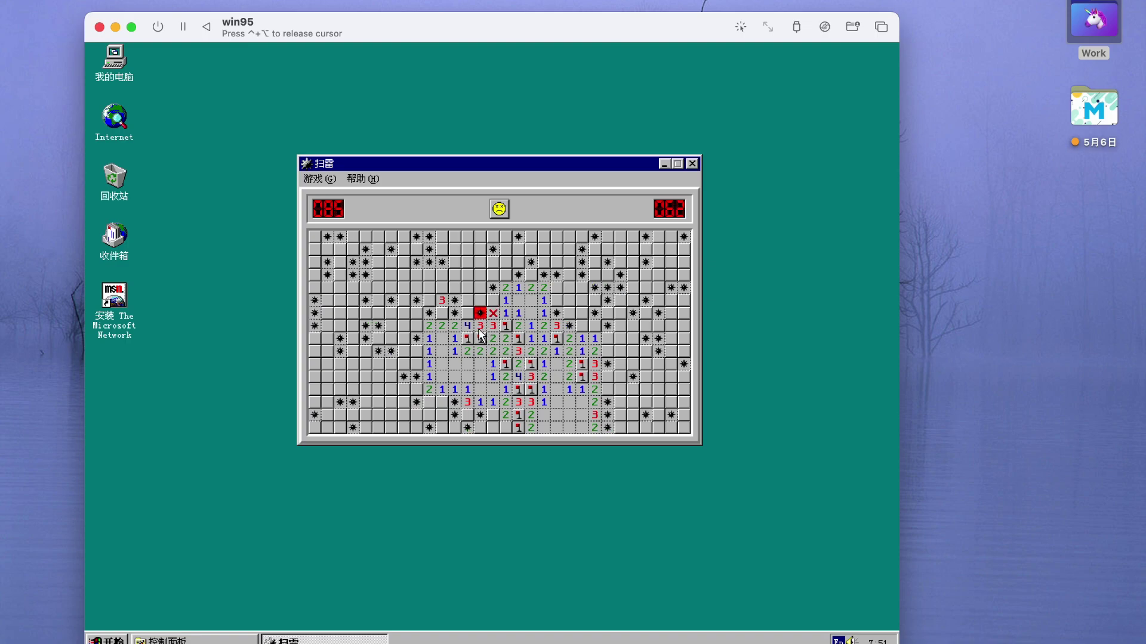